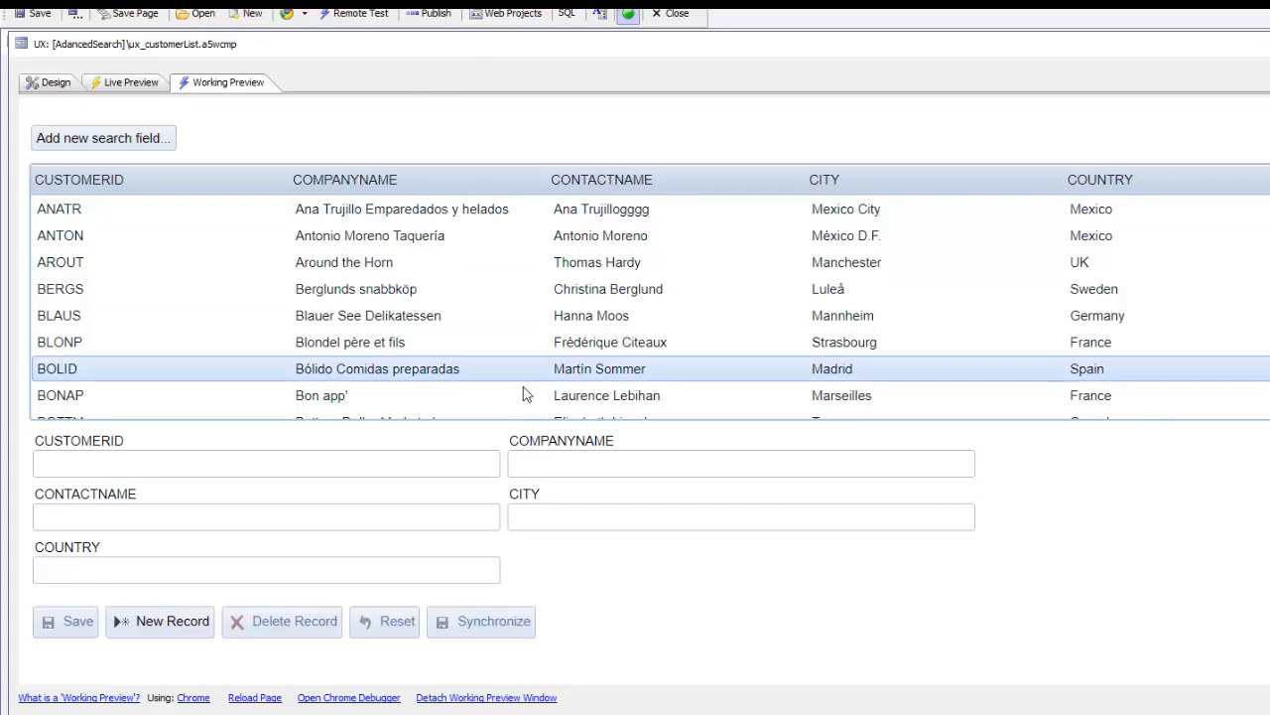
- Add a COMPANYNAME search field, query the customer list for Around the Horn, and clear the search
{"action": "left_click", "coordinate": [353, 261]}
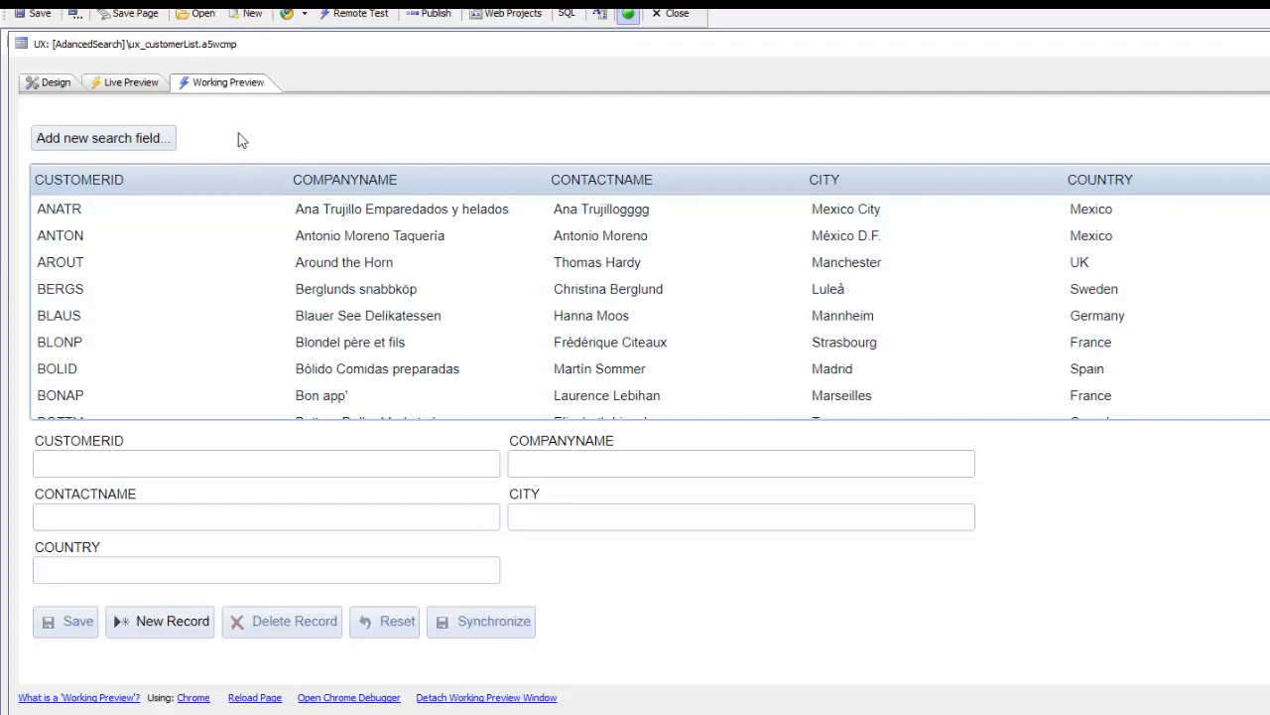
{"action": "left_click", "coordinate": [140, 145]}
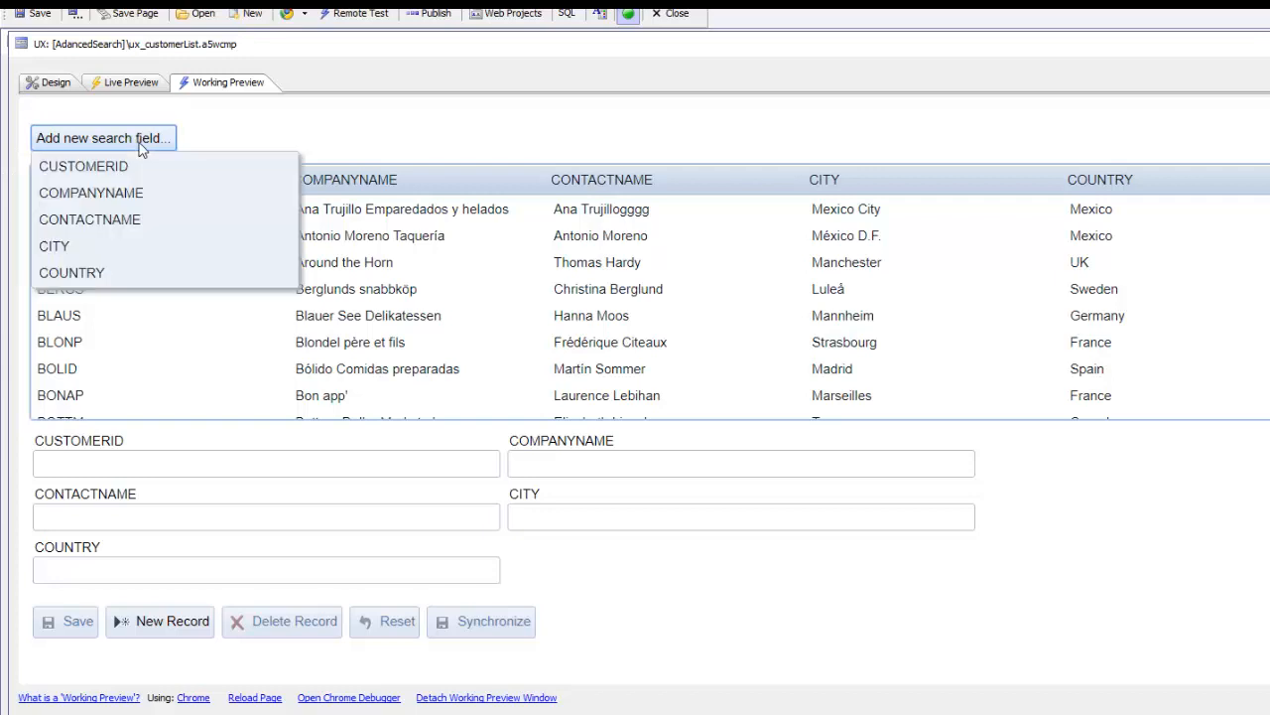
{"action": "left_click", "coordinate": [114, 194]}
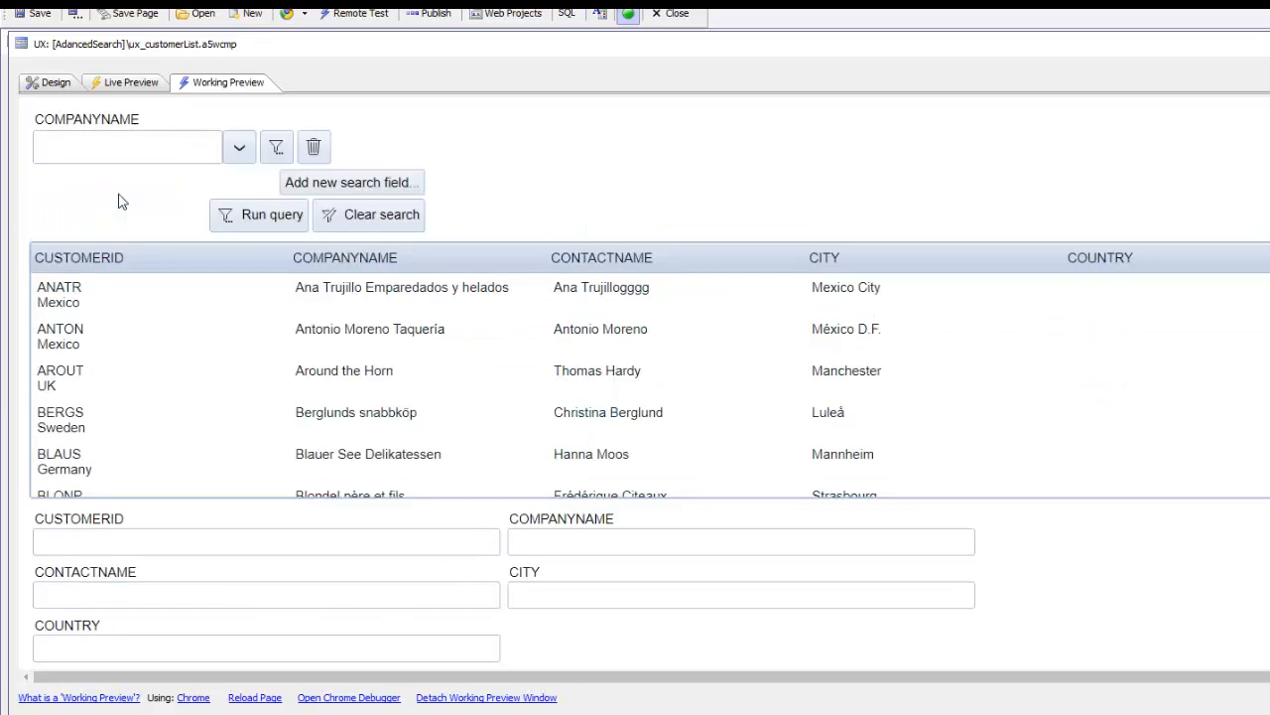
{"action": "left_click", "coordinate": [238, 149]}
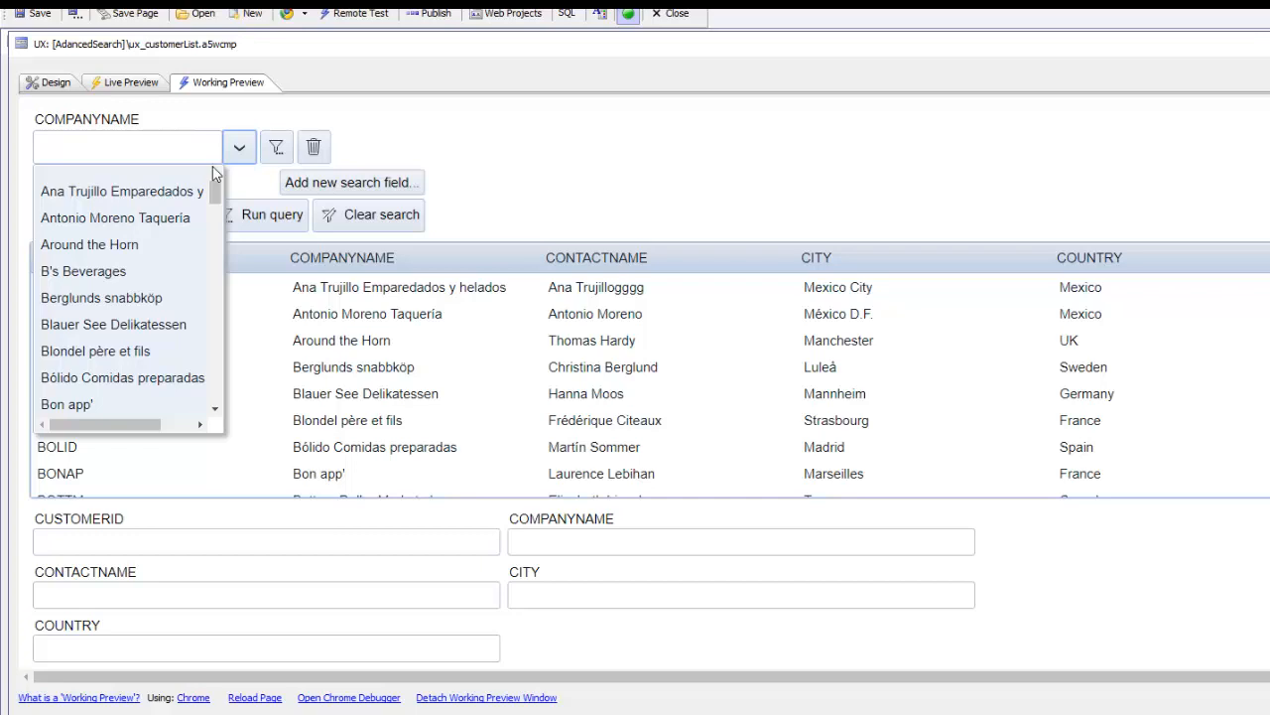
{"action": "left_click", "coordinate": [99, 248]}
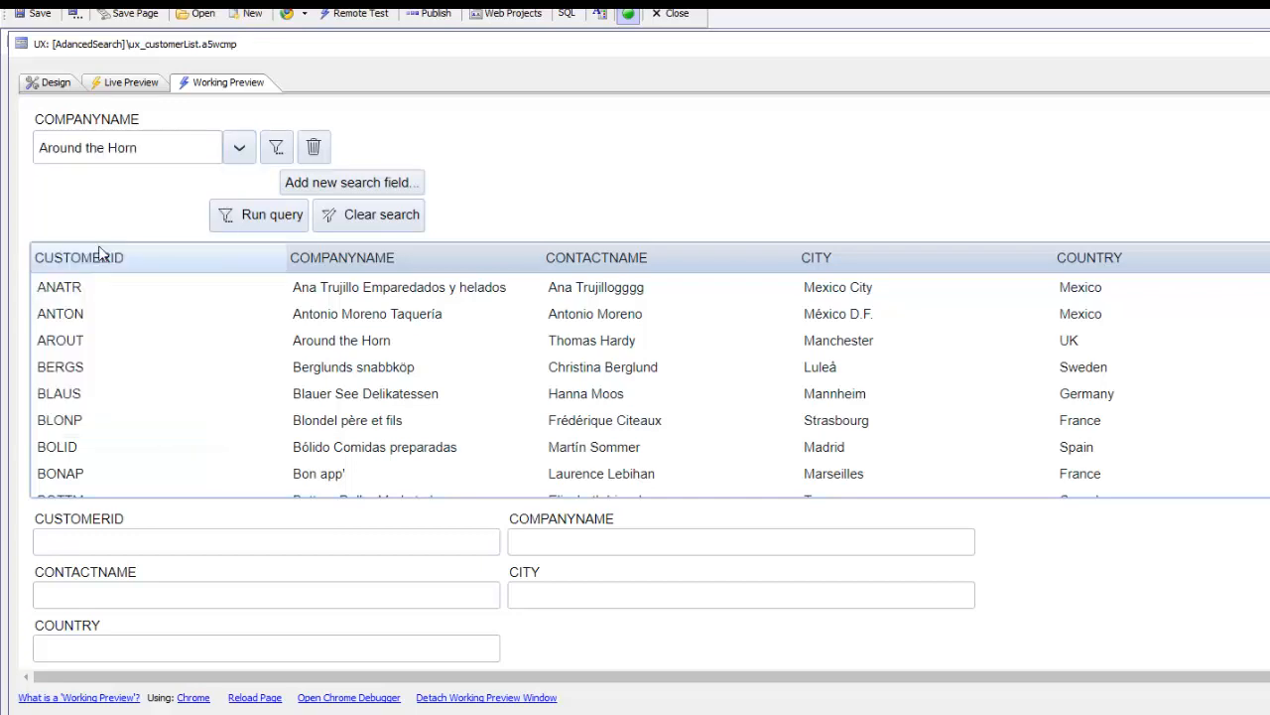
{"action": "left_click", "coordinate": [272, 224]}
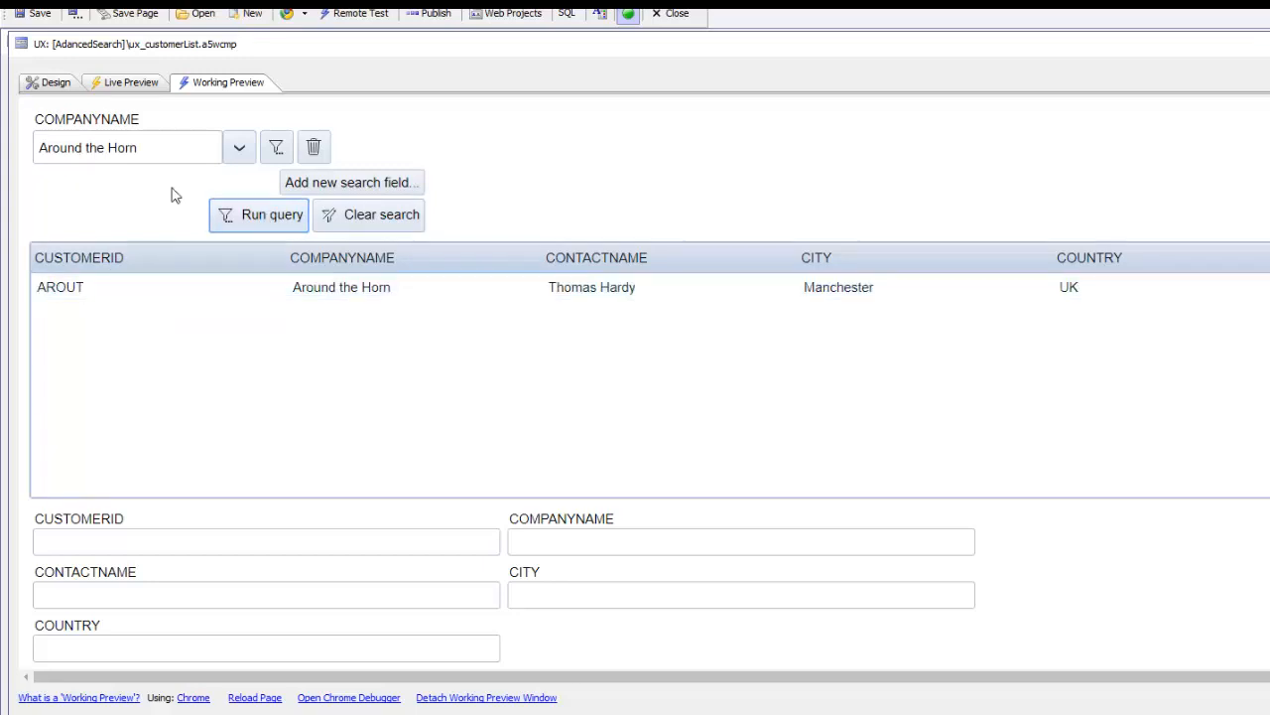
{"action": "left_click", "coordinate": [377, 216]}
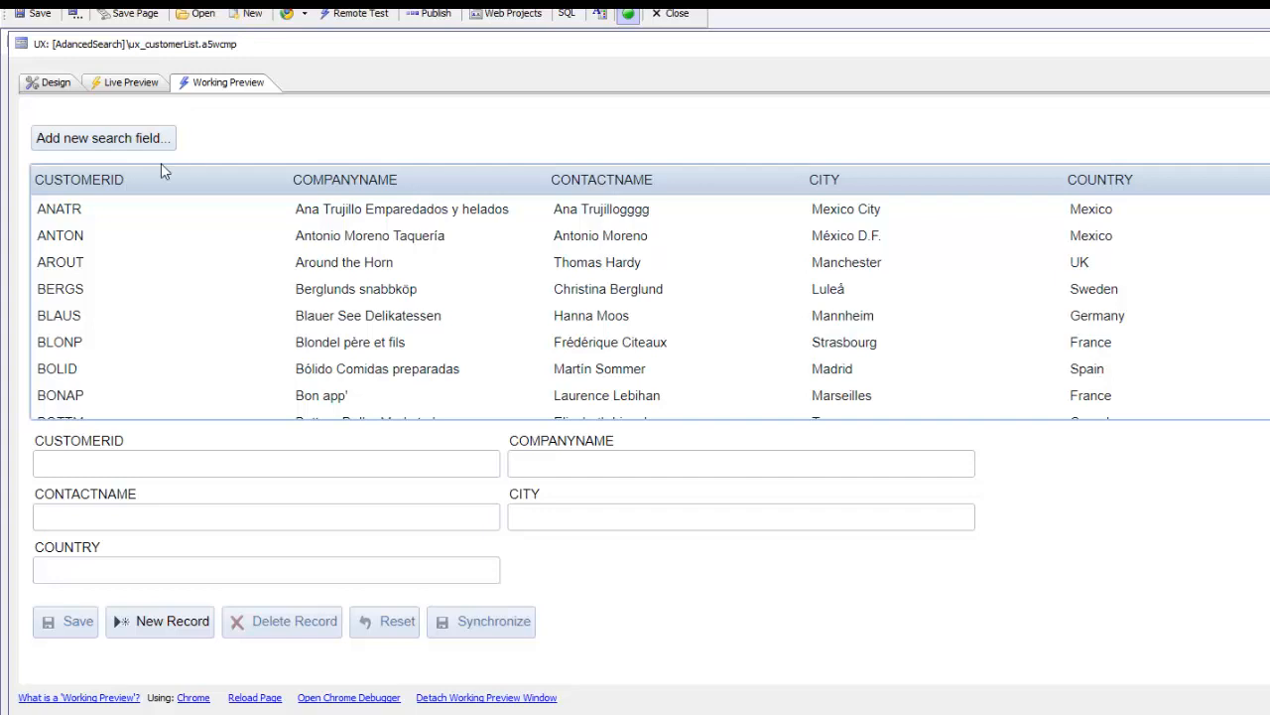
- Add a CITY search field with the value Bern and run the query on the customer list
{"action": "left_click", "coordinate": [119, 141]}
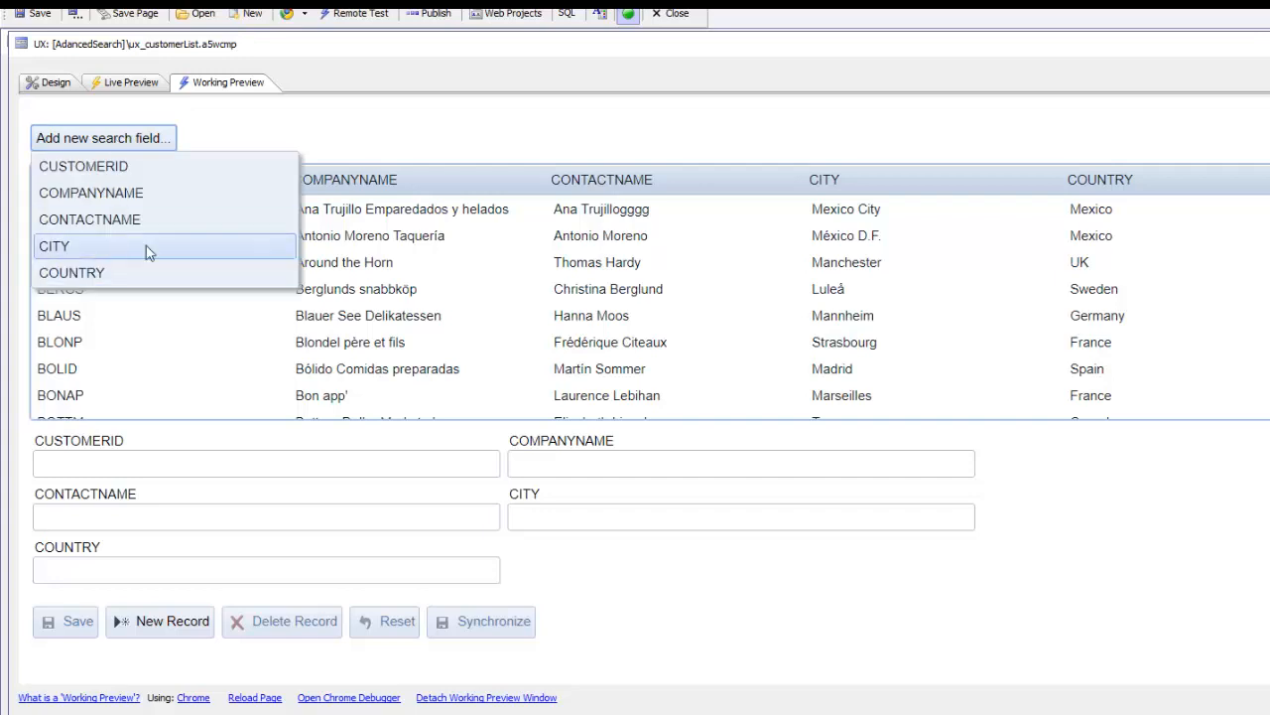
{"action": "left_click", "coordinate": [56, 250]}
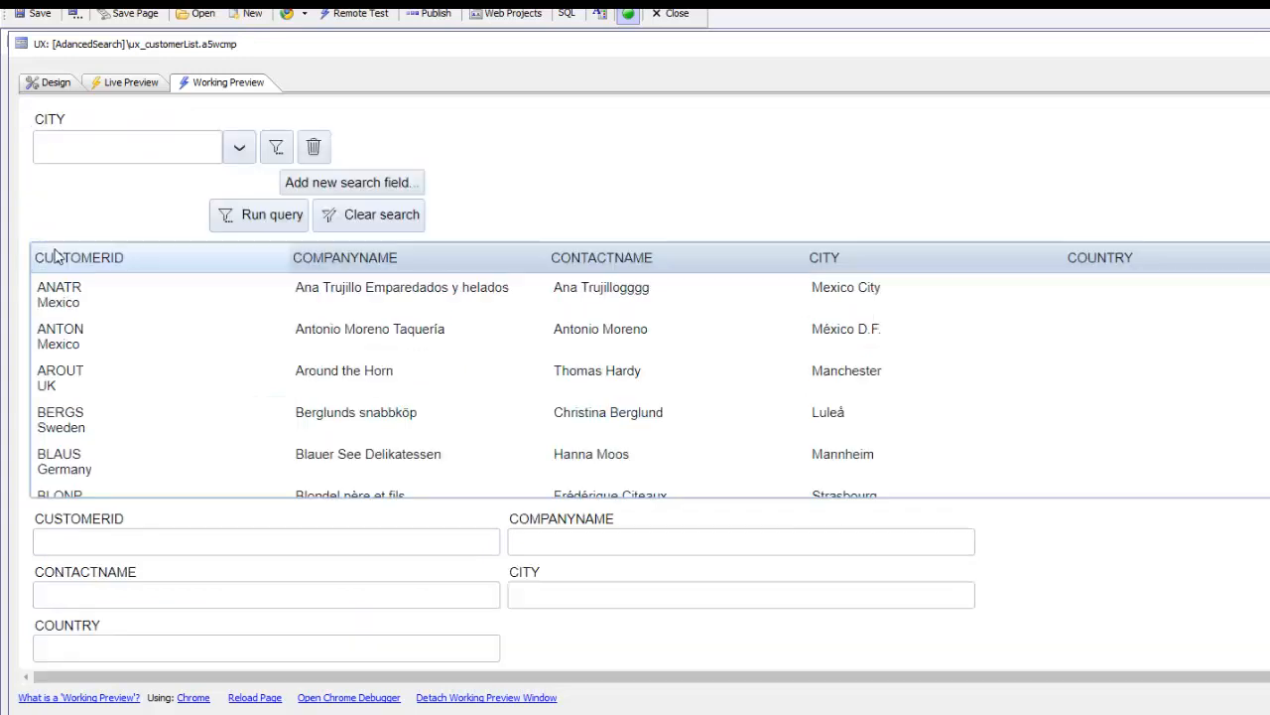
{"action": "left_click", "coordinate": [239, 150]}
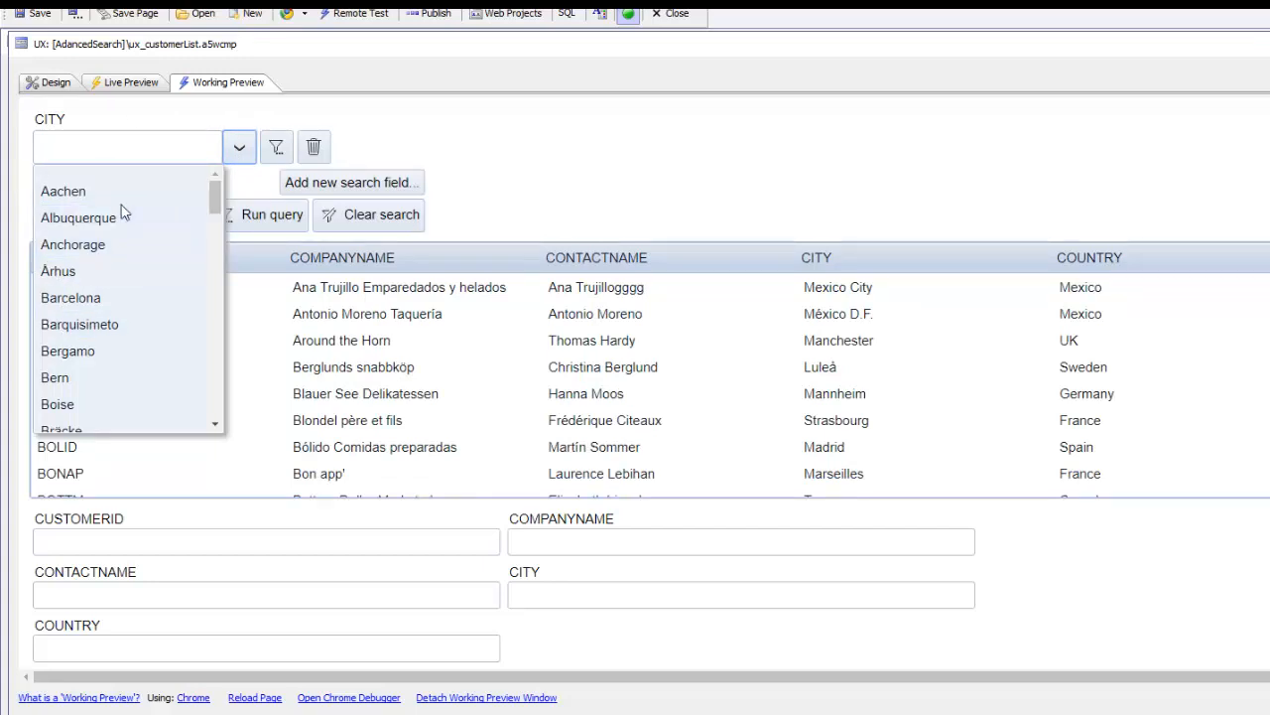
{"action": "left_click", "coordinate": [65, 381]}
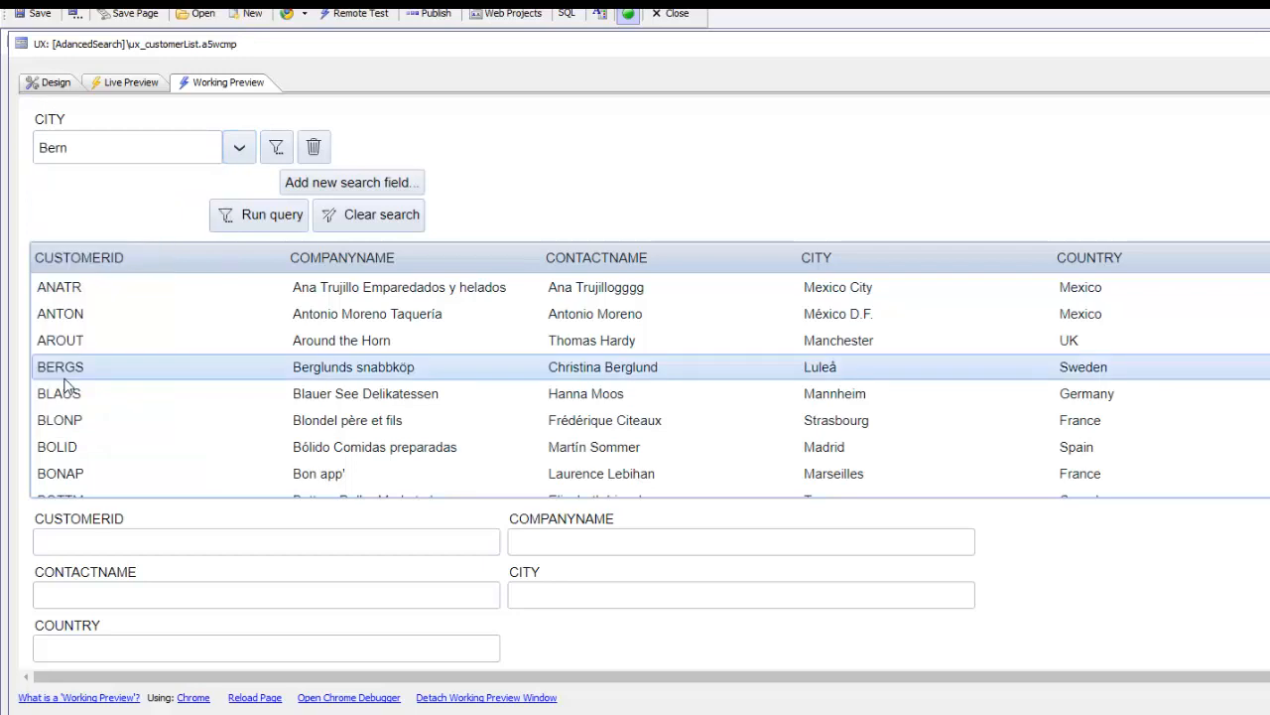
{"action": "left_click", "coordinate": [262, 217]}
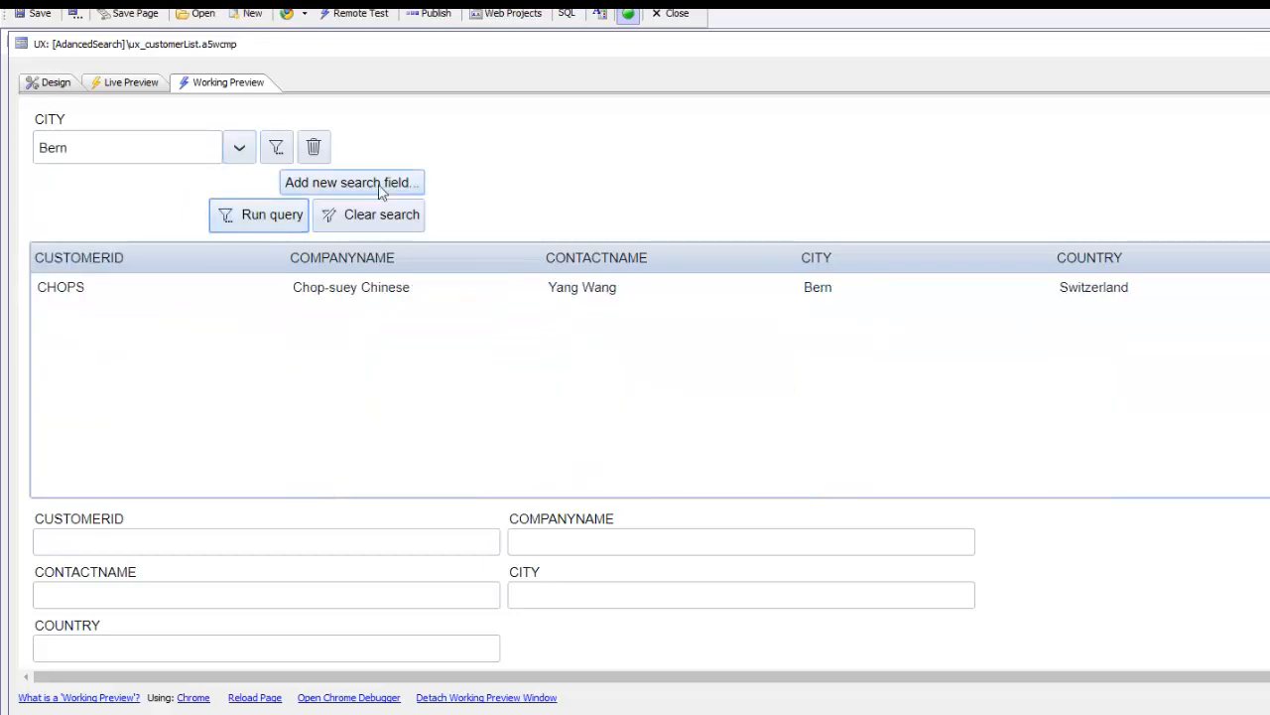
- Add a COUNTRY search field set to USA and run the query combined with the city by AND, and again by OR
{"action": "left_click", "coordinate": [312, 187]}
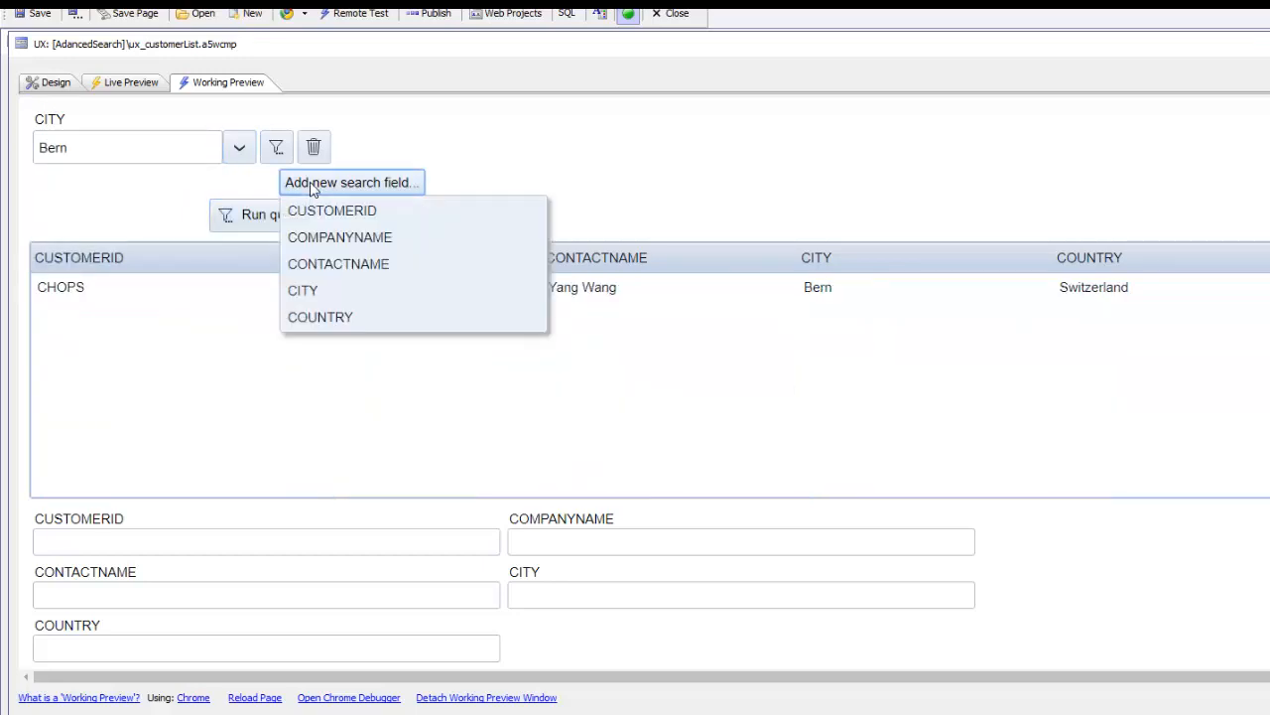
{"action": "left_click", "coordinate": [312, 322]}
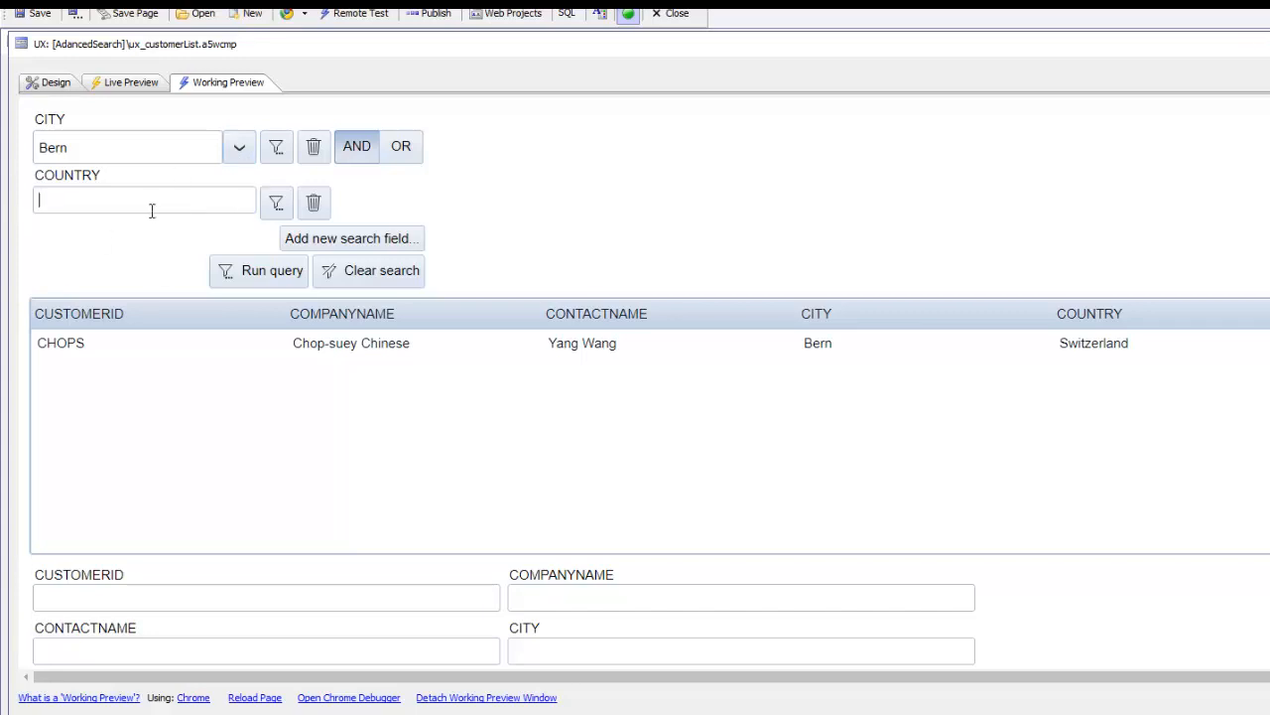
{"action": "type", "text": "usa"}
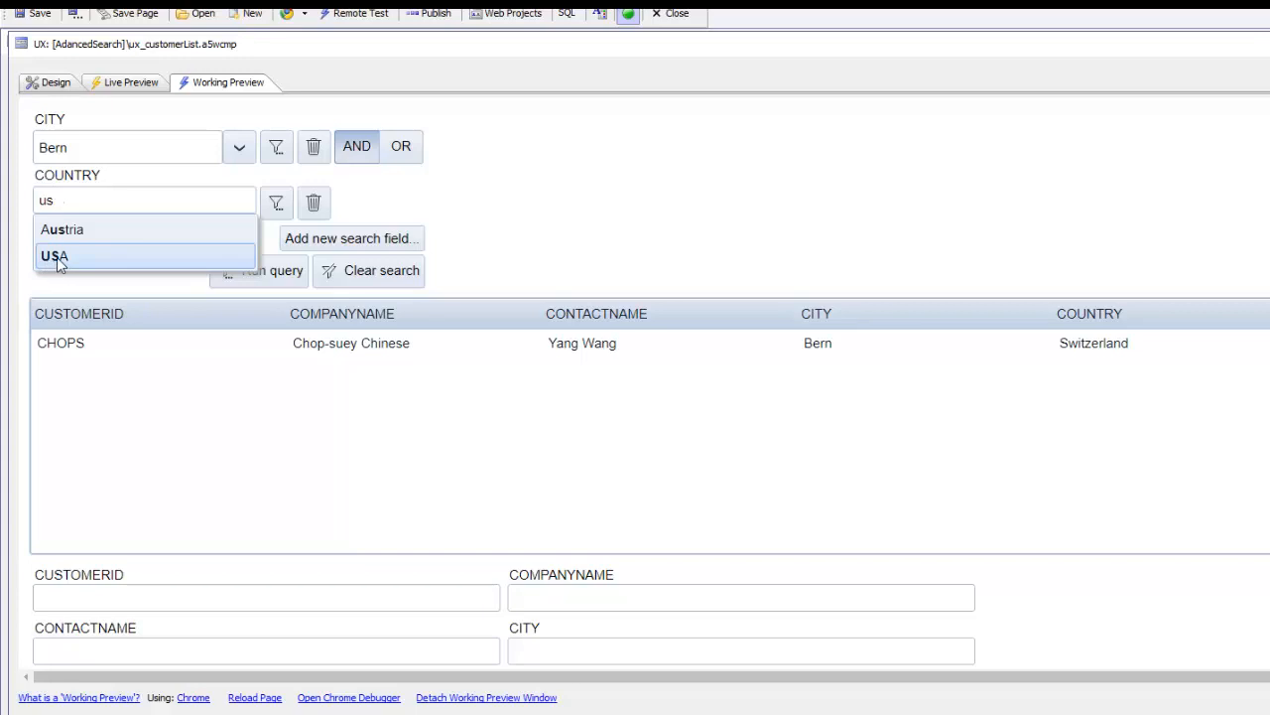
{"action": "left_click", "coordinate": [58, 258]}
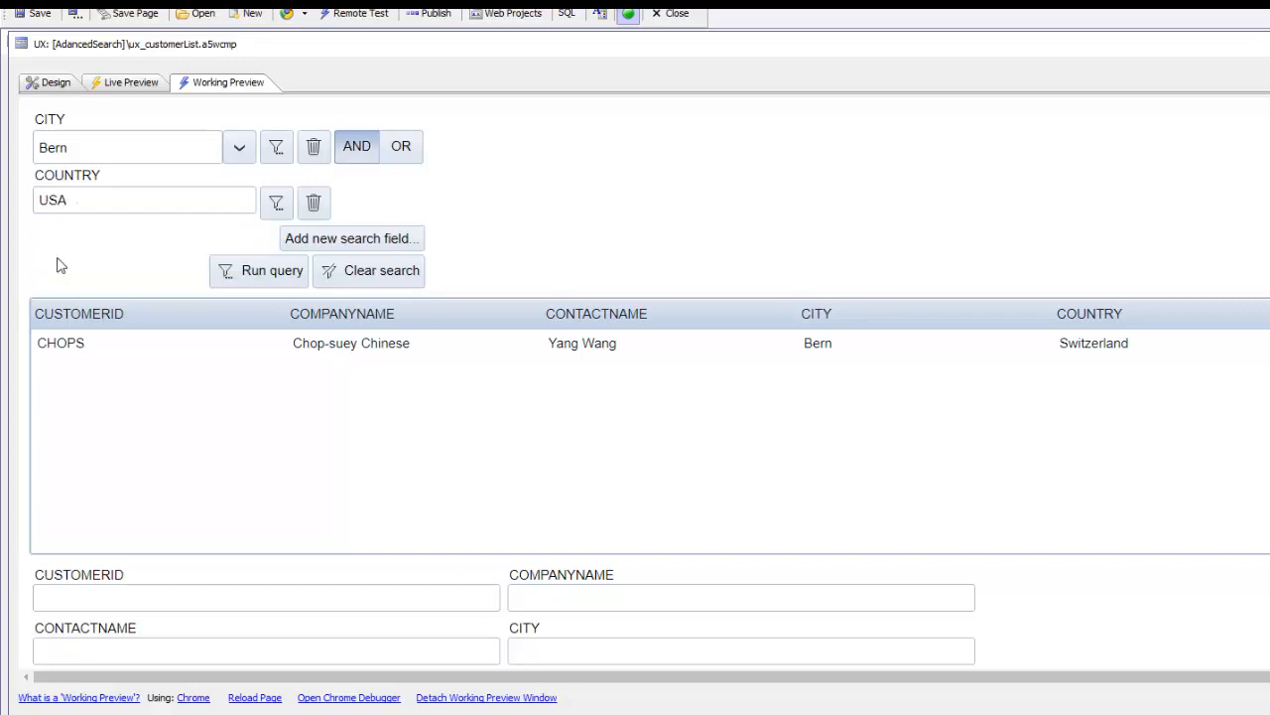
{"action": "left_click", "coordinate": [266, 282]}
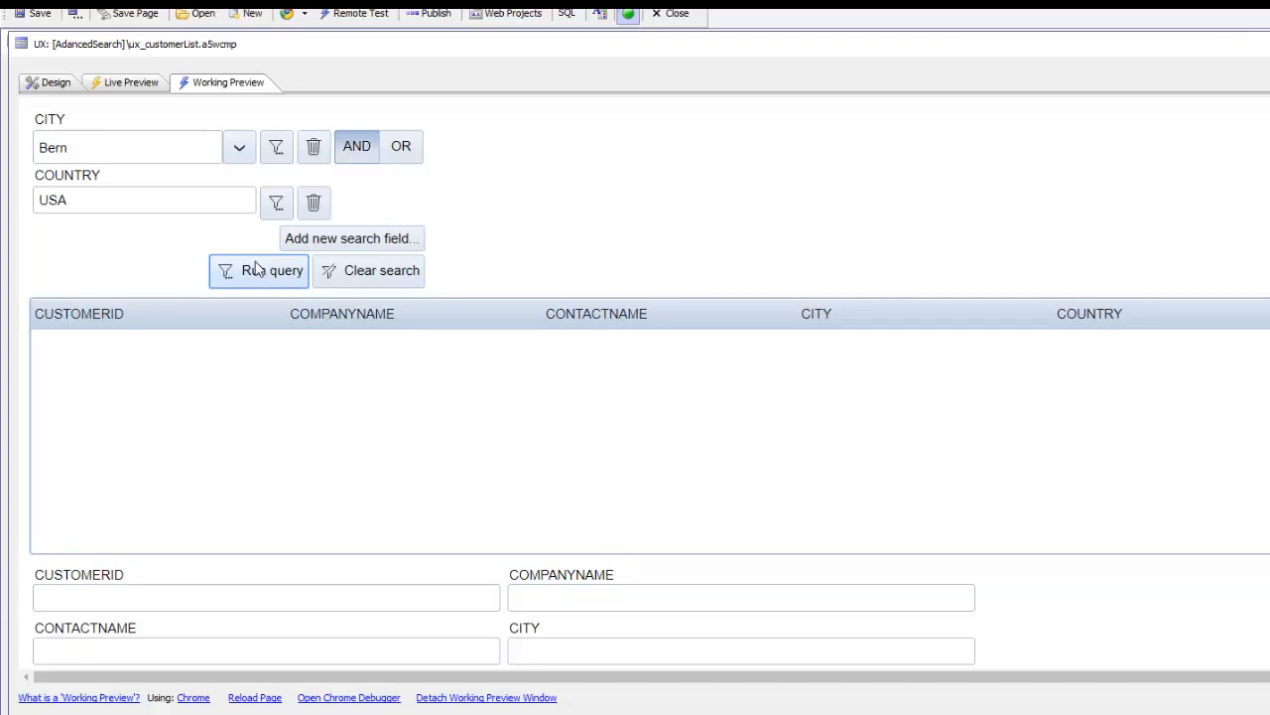
{"action": "left_click", "coordinate": [398, 155]}
{"action": "left_click", "coordinate": [274, 274]}
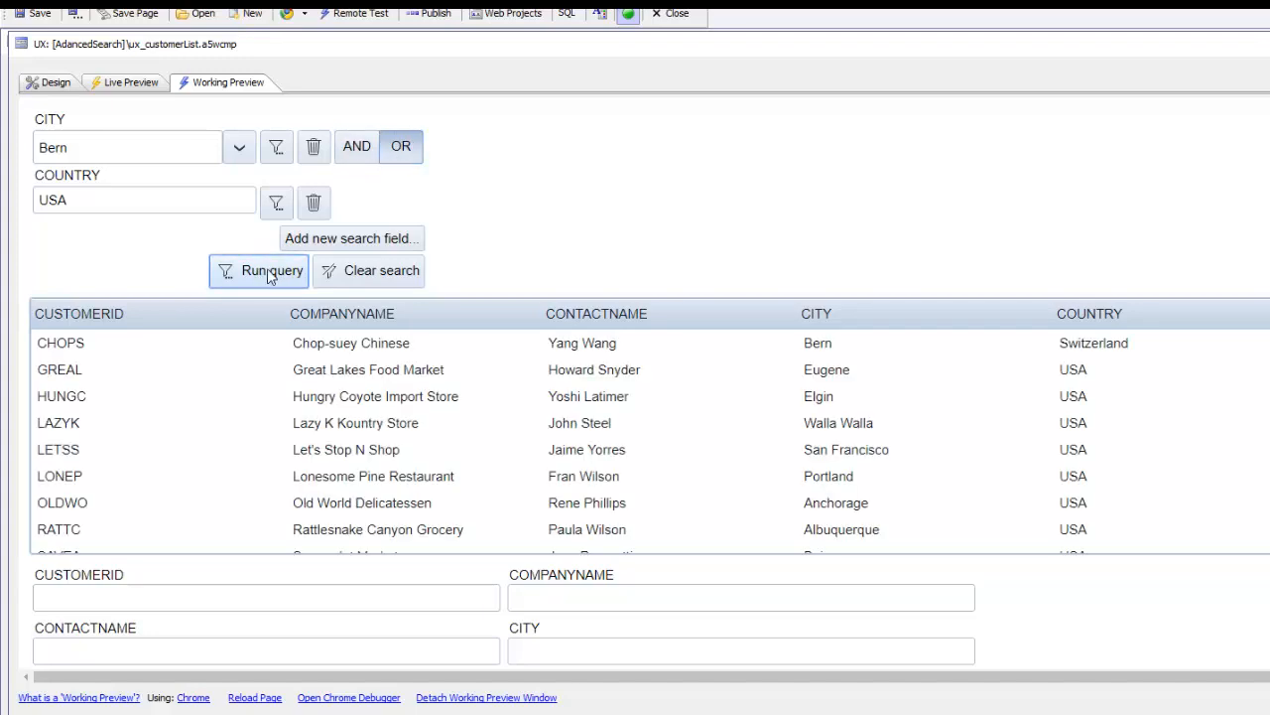
- Extend the CITY search value to "Bern,london", set its operator to QBF Syntax and run the query again
{"action": "left_click", "coordinate": [102, 154]}
{"action": "type", "text": ",london"}
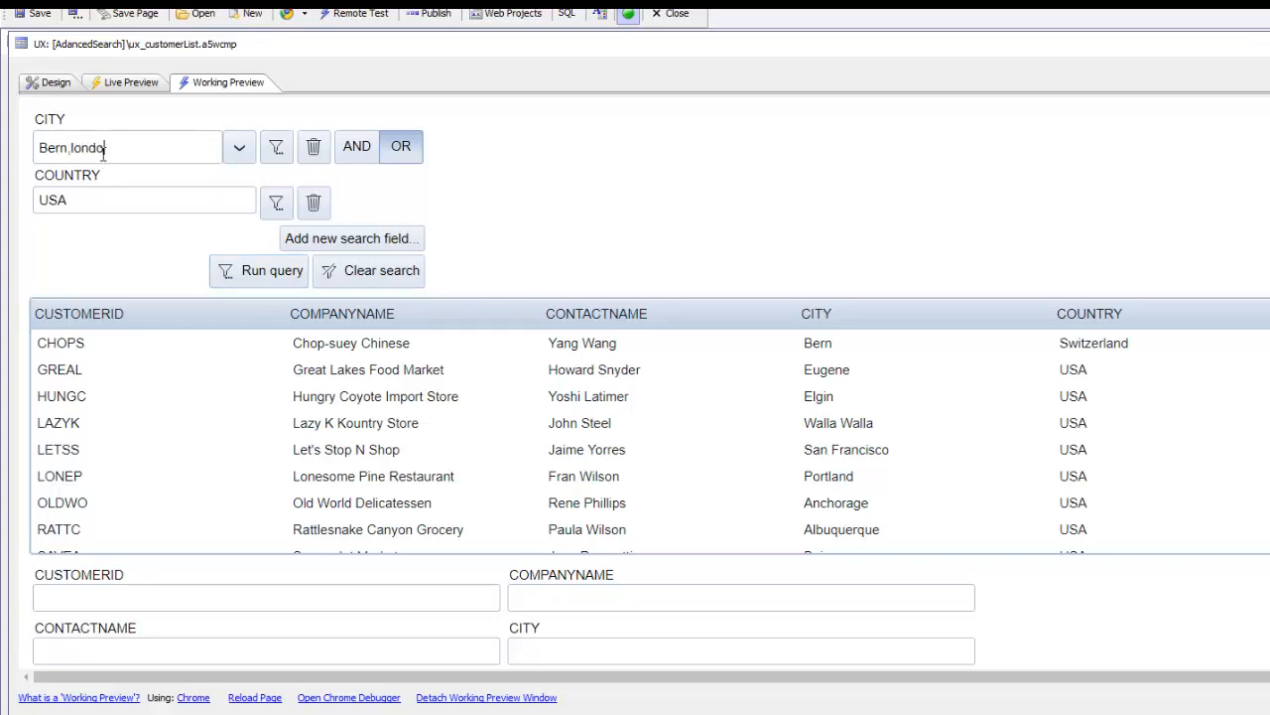
{"action": "left_click", "coordinate": [277, 149]}
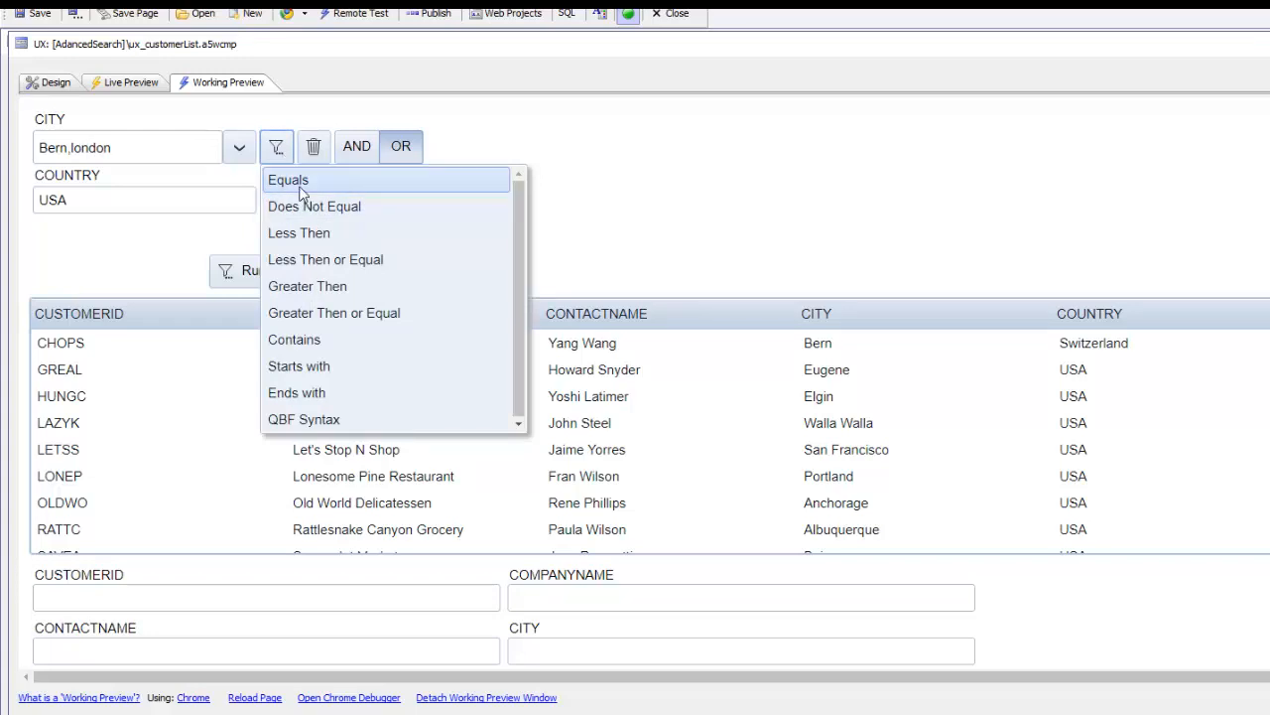
{"action": "left_click", "coordinate": [305, 421]}
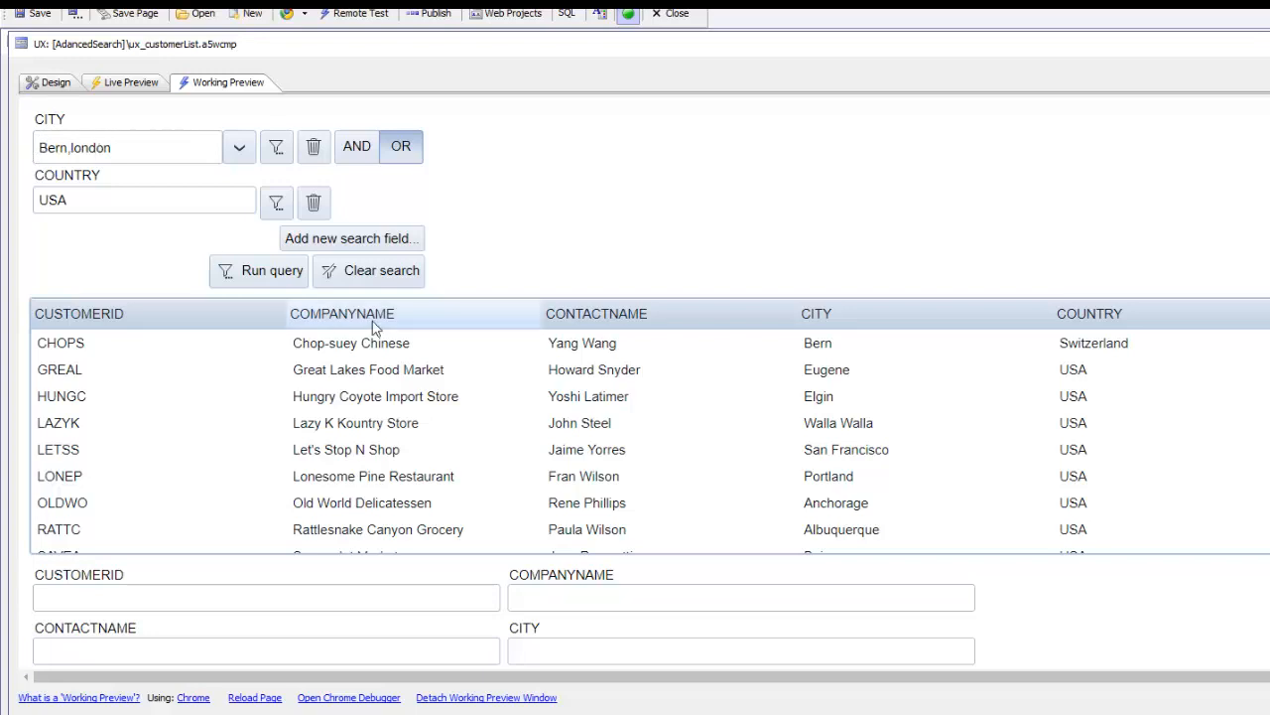
{"action": "left_click", "coordinate": [287, 278]}
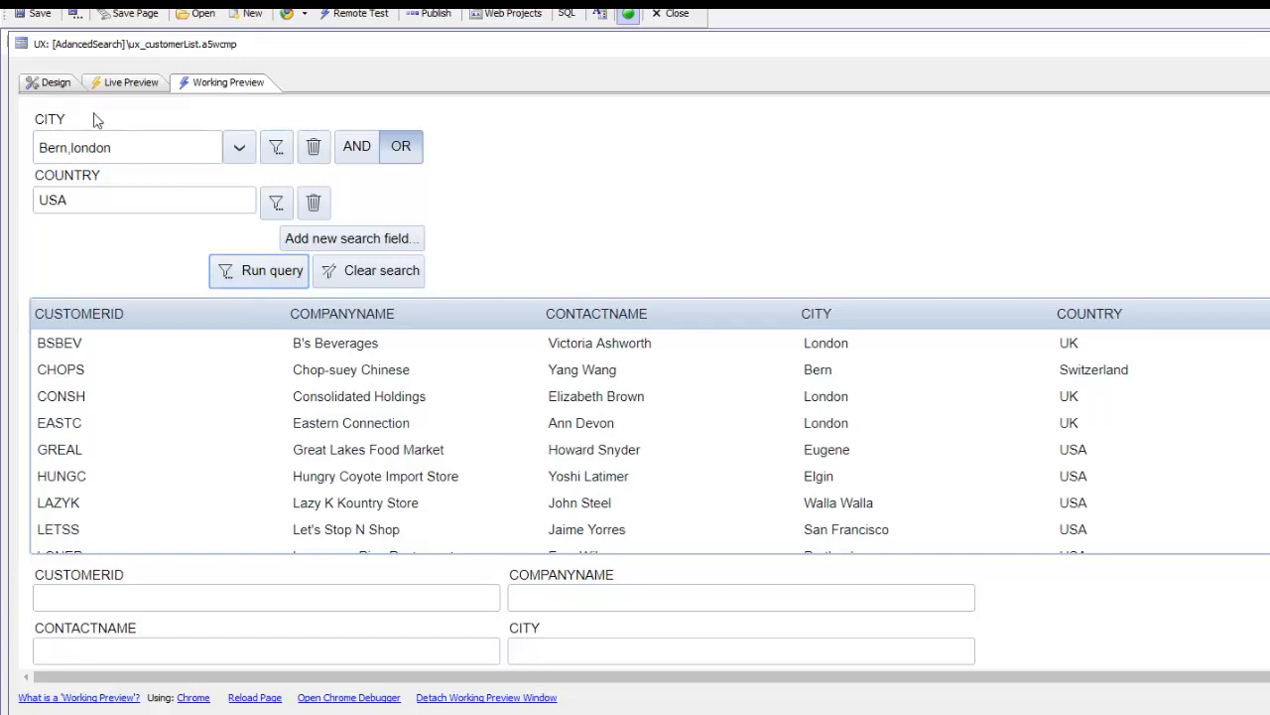
{"action": "left_click", "coordinate": [276, 203]}
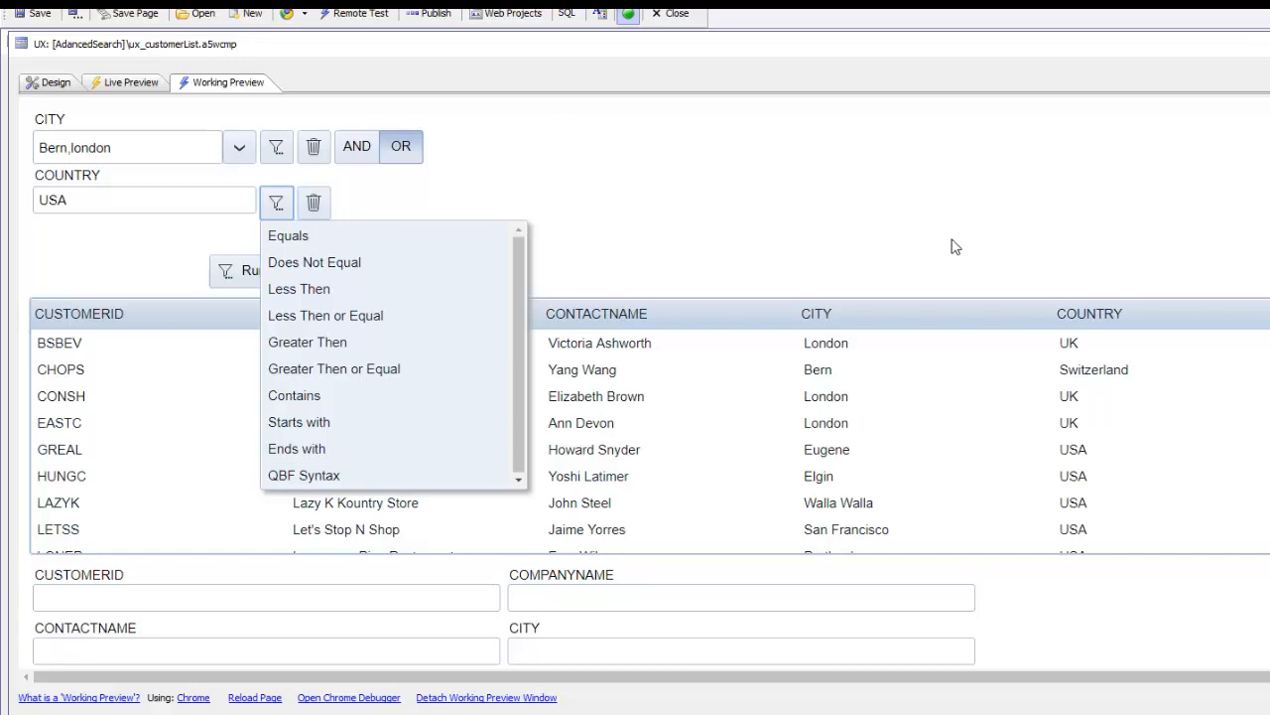
{"action": "left_click", "coordinate": [735, 224]}
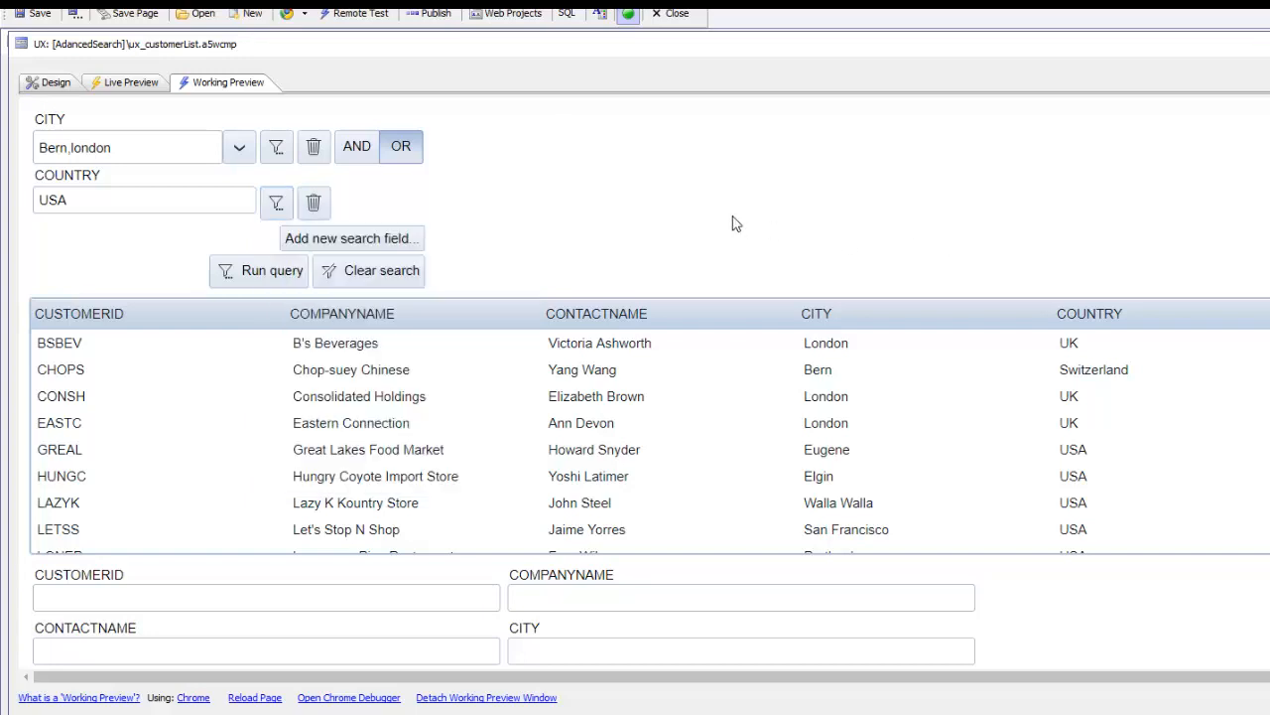
- Examine the component's design: the list, the detail container and the AdvancedListSearch control, including where that control type is offered
{"action": "left_click", "coordinate": [50, 84]}
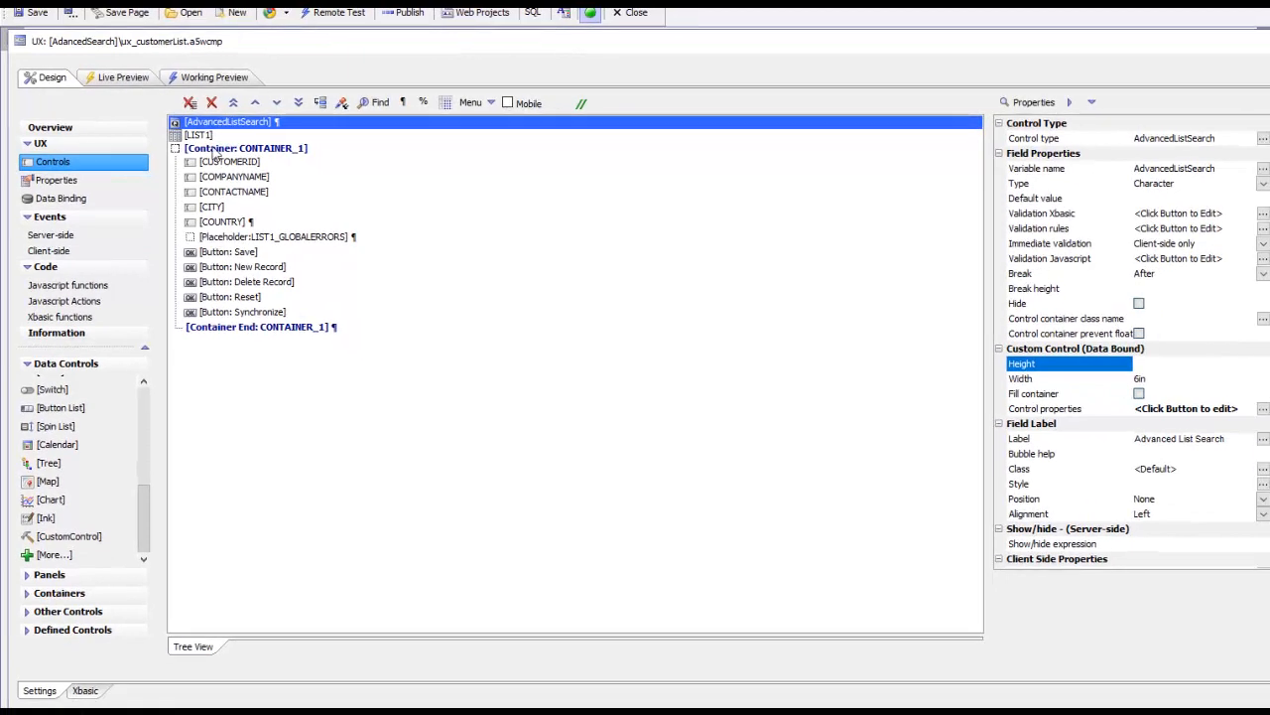
{"action": "left_click", "coordinate": [219, 146]}
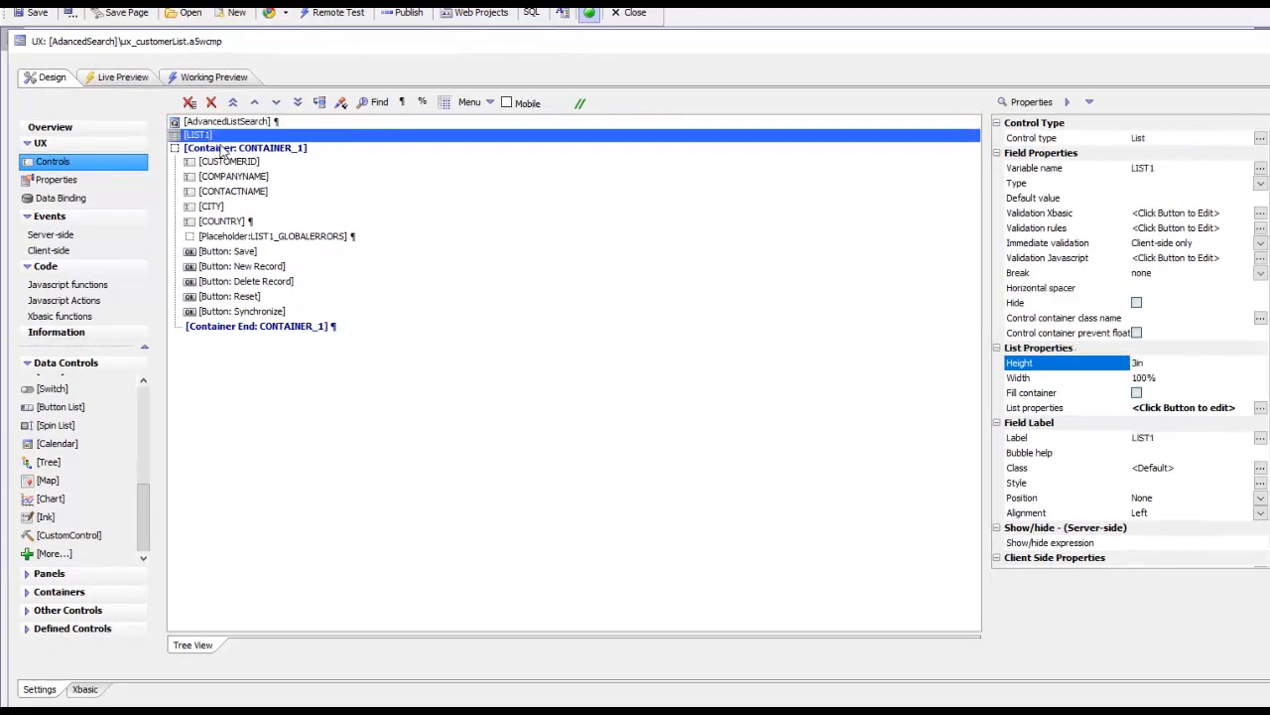
{"action": "left_click_drag", "start_coordinate": [216, 149], "coordinate": [275, 341]}
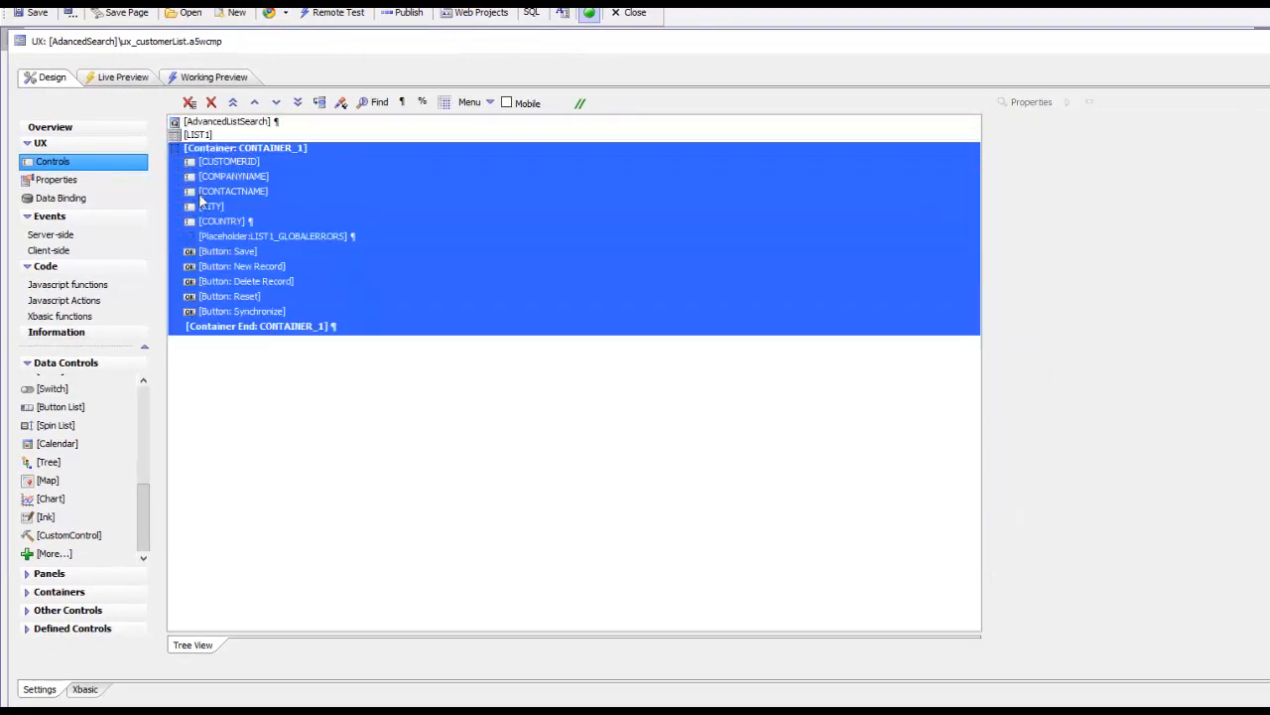
{"action": "left_click", "coordinate": [230, 123]}
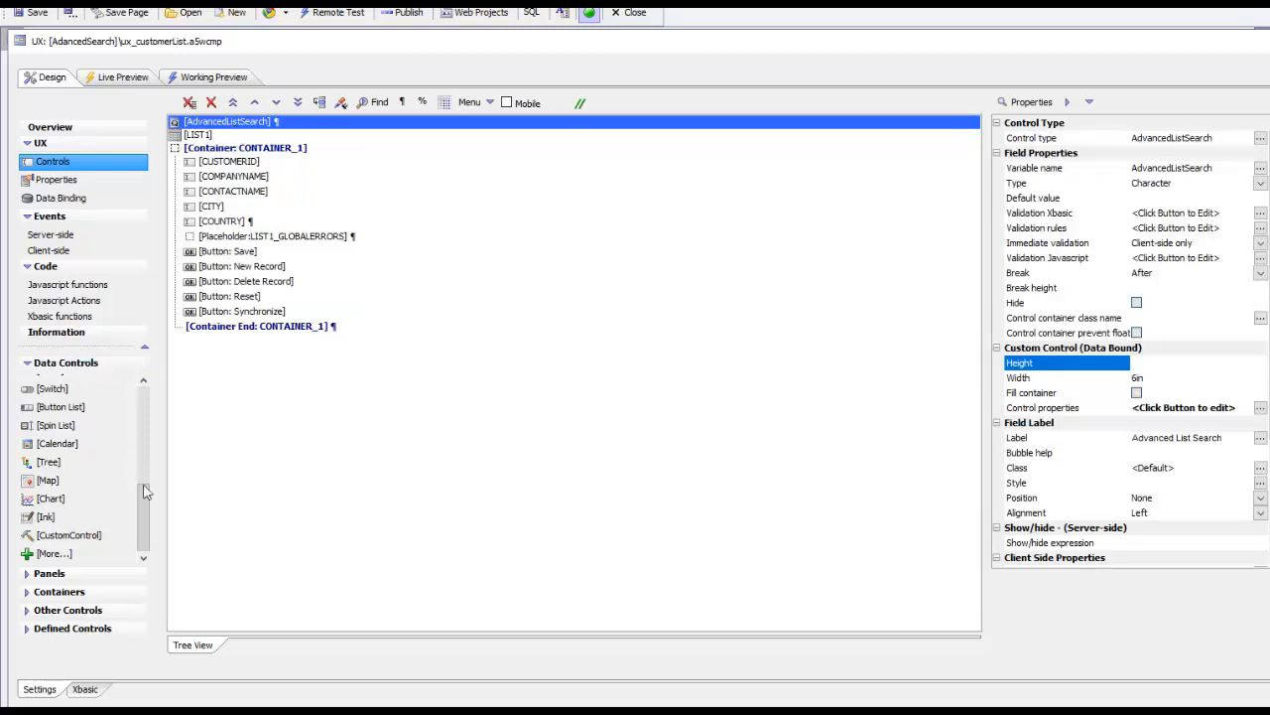
{"action": "left_click", "coordinate": [50, 553]}
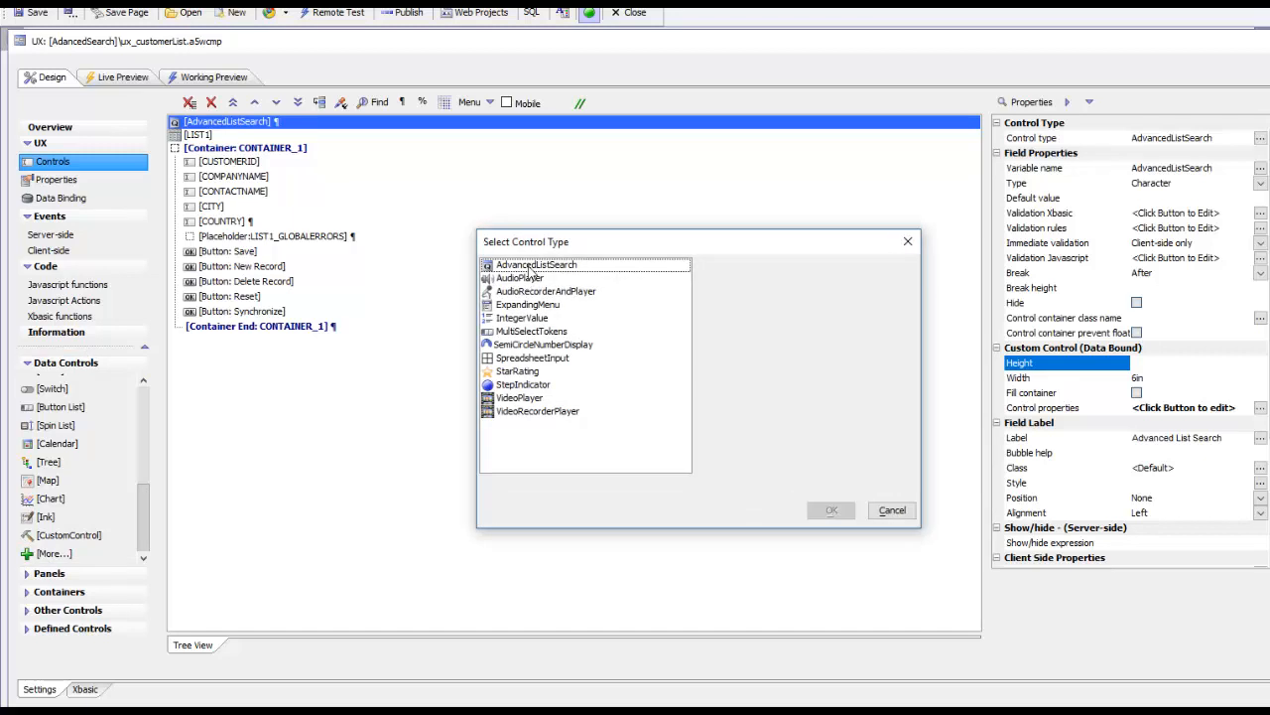
{"action": "left_click", "coordinate": [891, 510]}
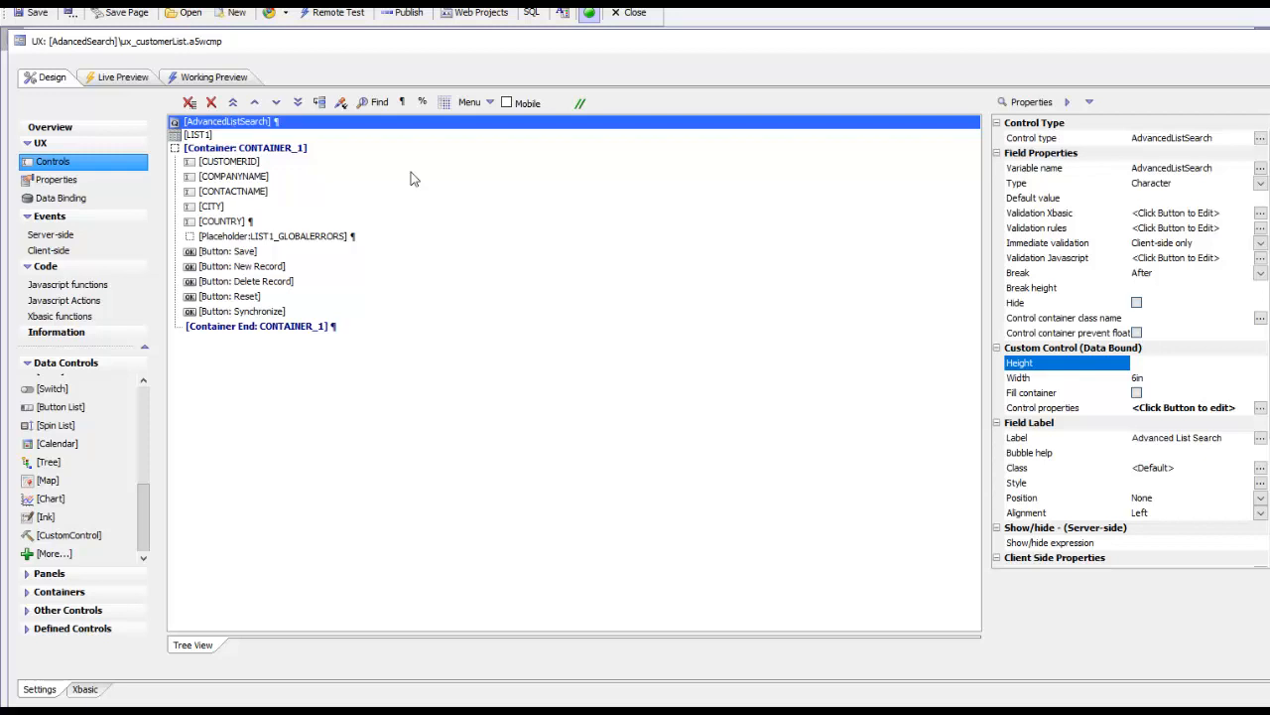
- Open the AdvancedListSearch control's configuration and check which list fields can still be added as search fields
{"action": "left_click", "coordinate": [1029, 411]}
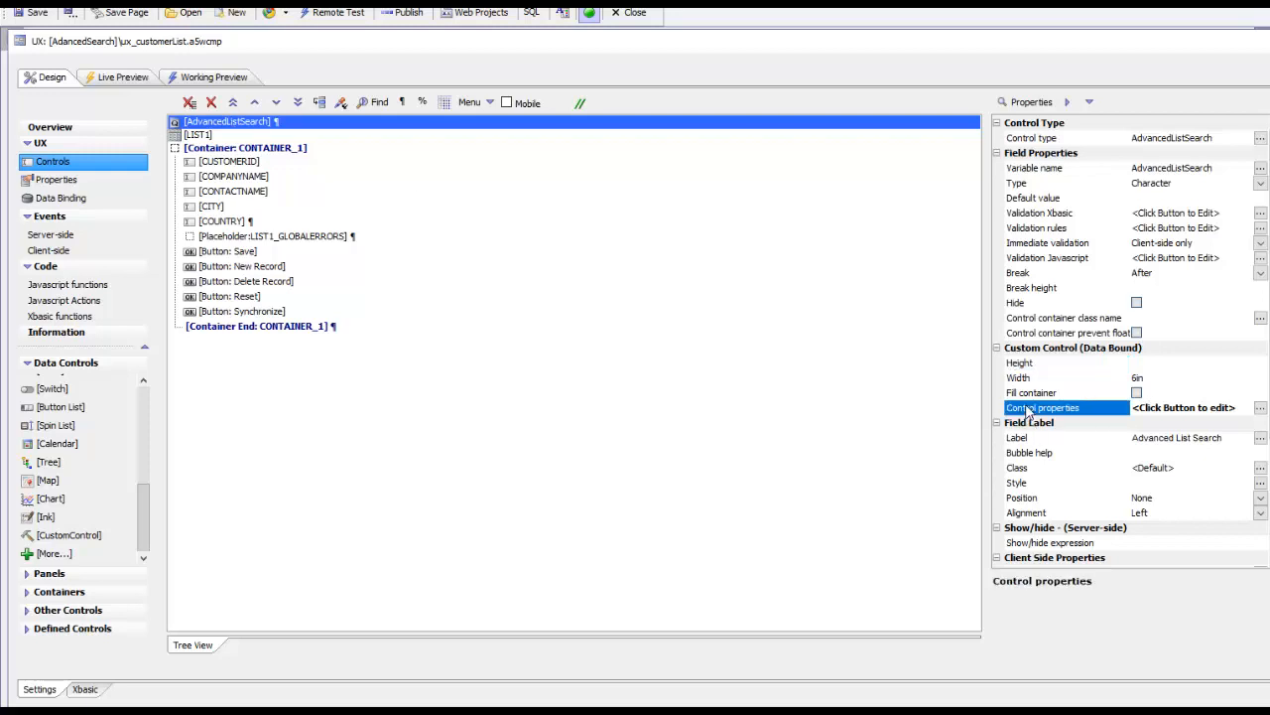
{"action": "double_click", "coordinate": [225, 126]}
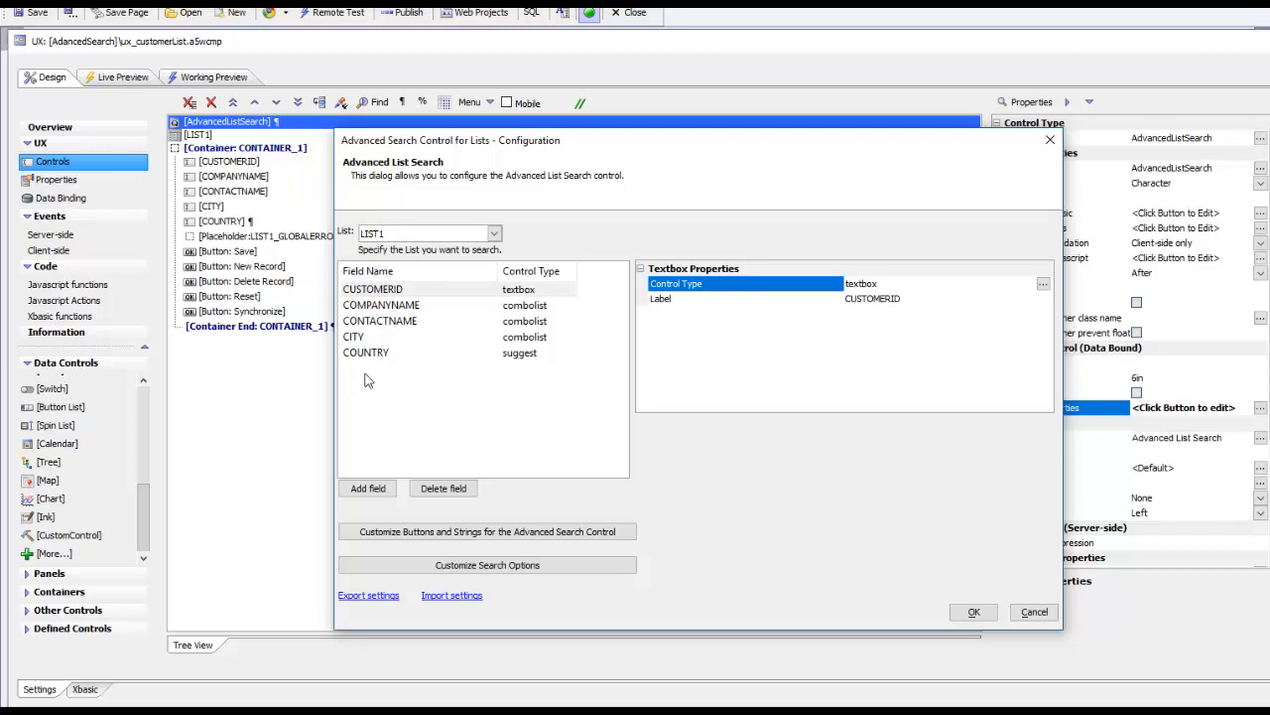
{"action": "left_click", "coordinate": [367, 488]}
{"action": "left_click", "coordinate": [508, 320]}
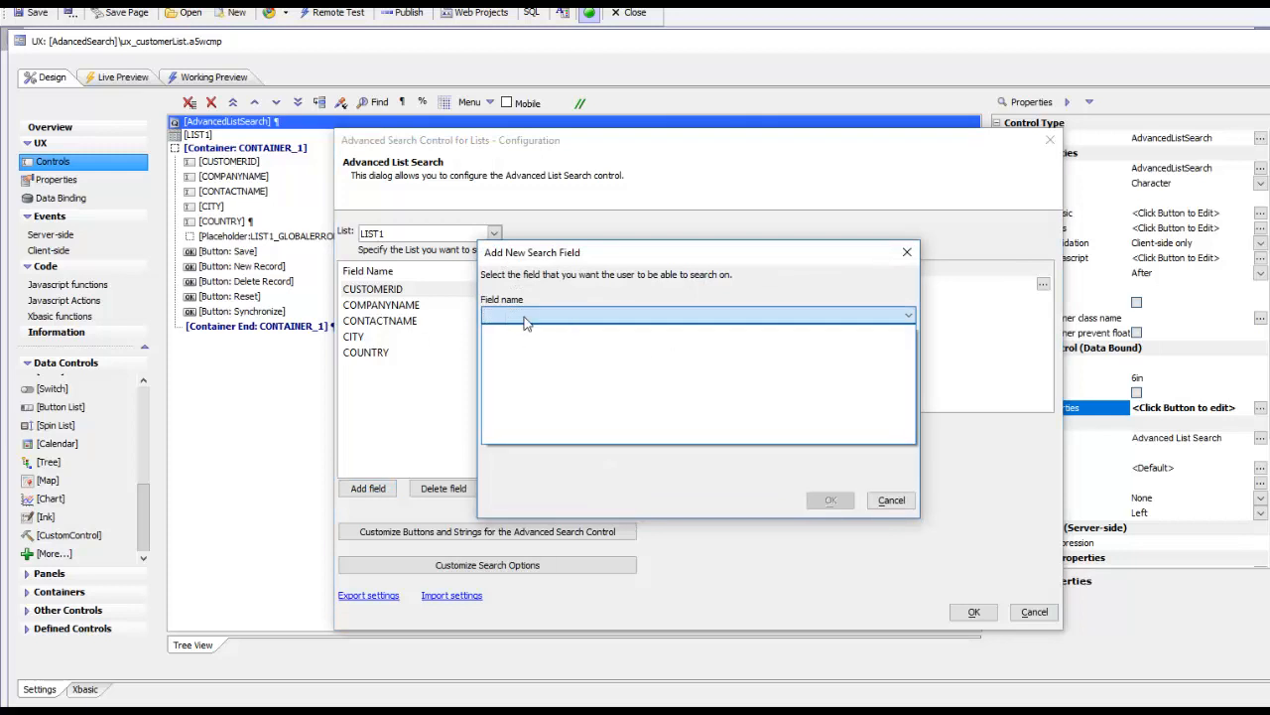
{"action": "left_click", "coordinate": [872, 504]}
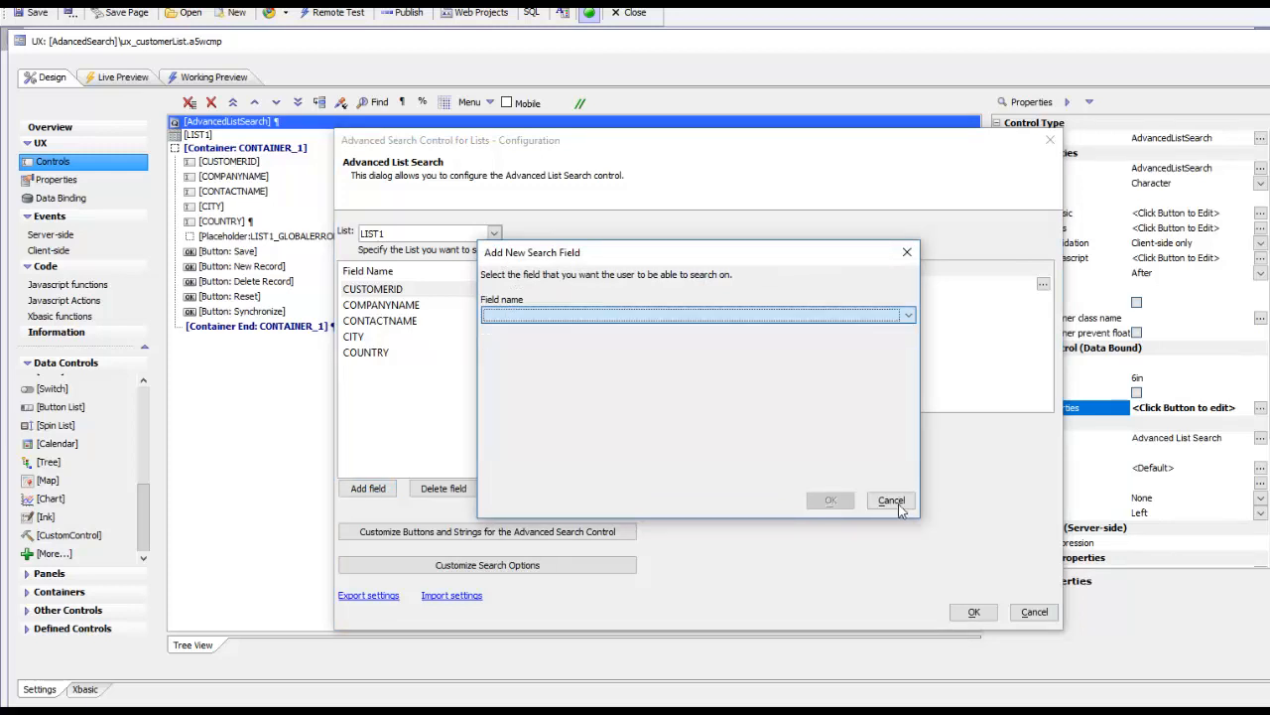
{"action": "left_click", "coordinate": [893, 501]}
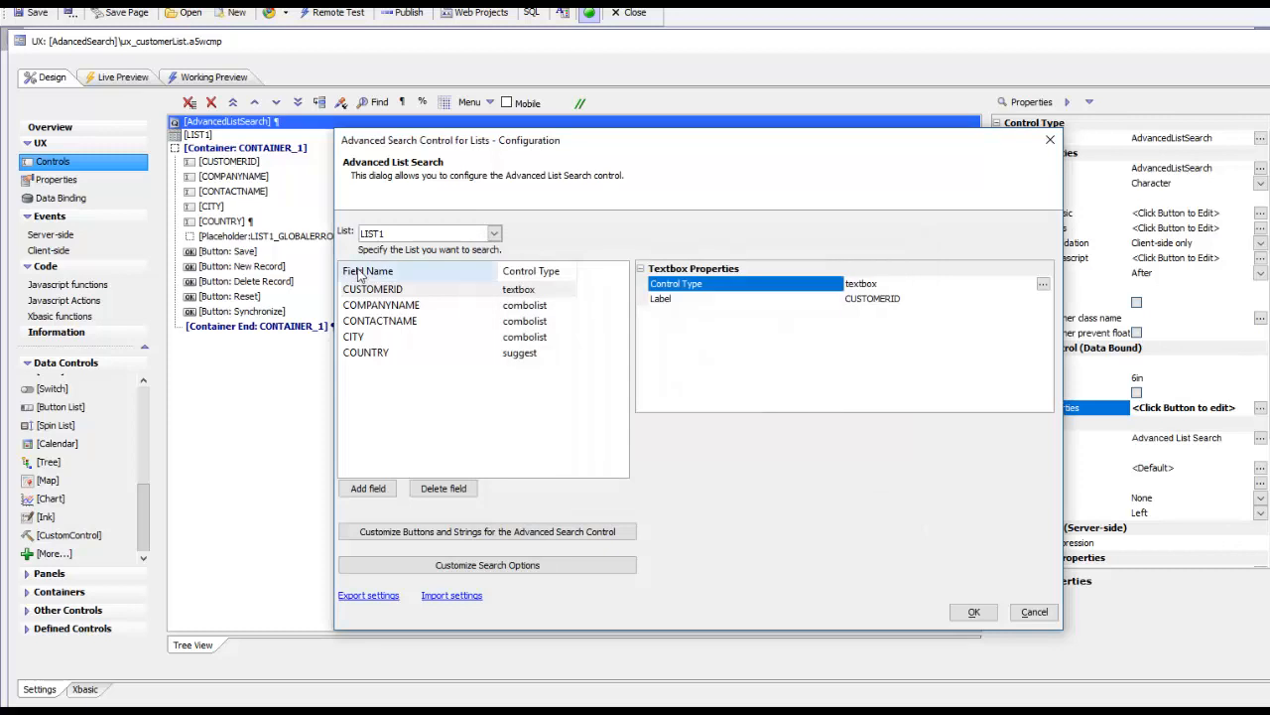
- Examine the search settings of the COMPANYNAME and COUNTRY fields and the control types available for COUNTRY, leaving its type as suggest
{"action": "left_click", "coordinate": [390, 304]}
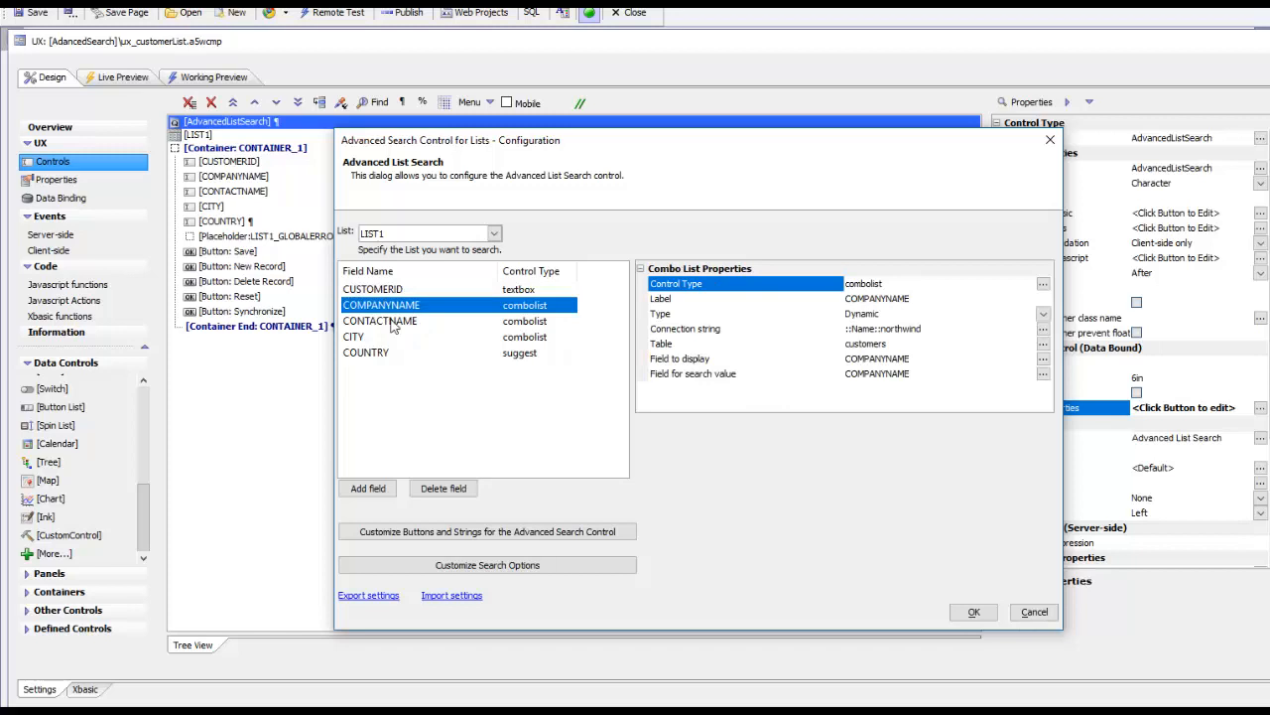
{"action": "left_click", "coordinate": [375, 354]}
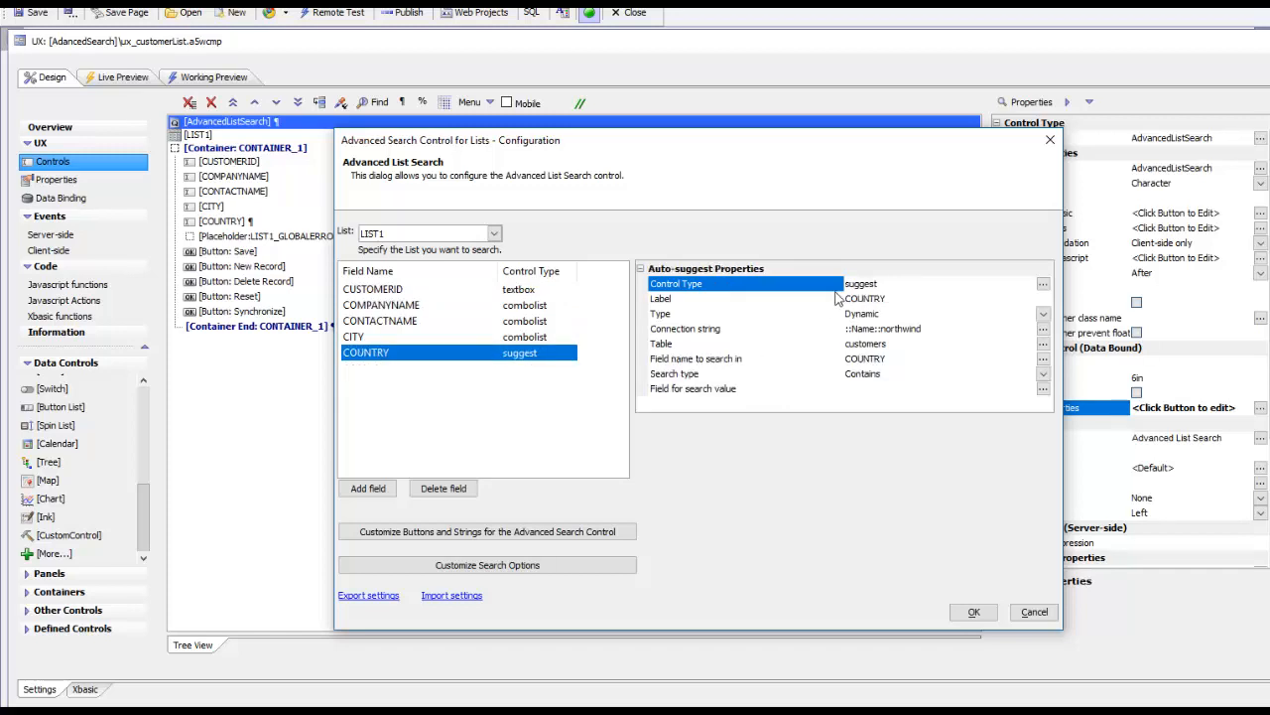
{"action": "left_click", "coordinate": [1042, 284]}
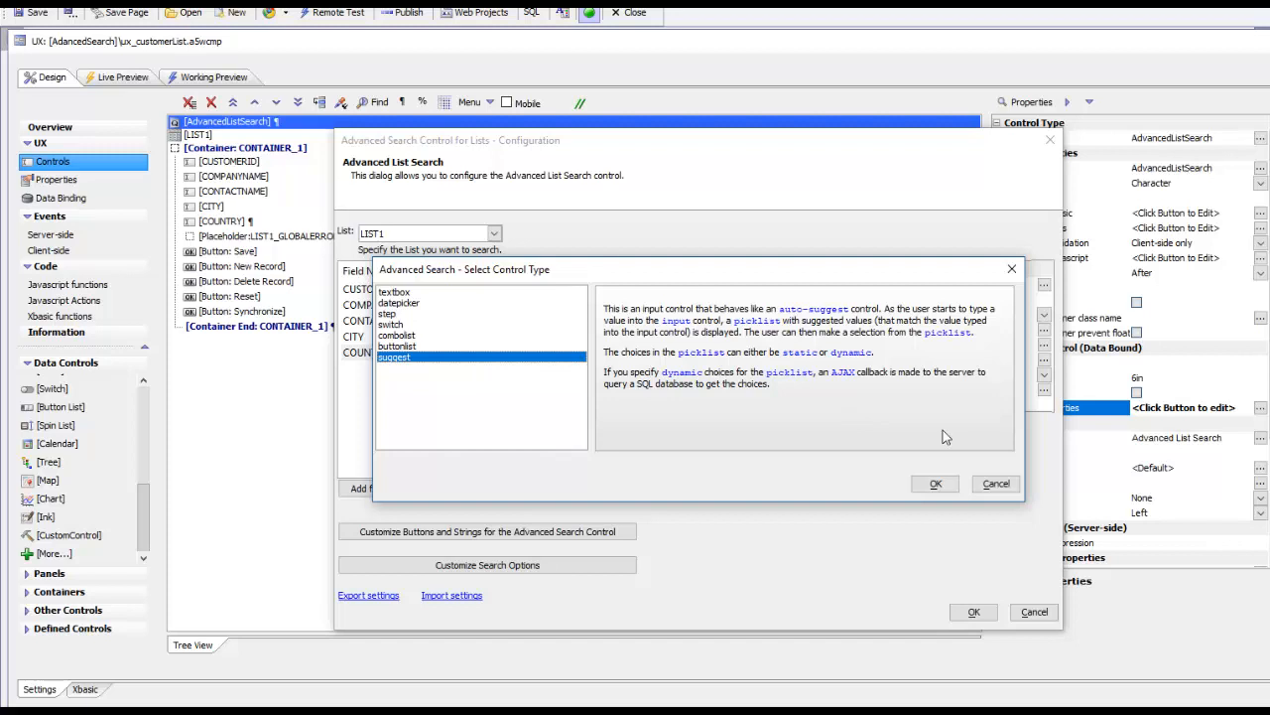
{"action": "left_click", "coordinate": [996, 484]}
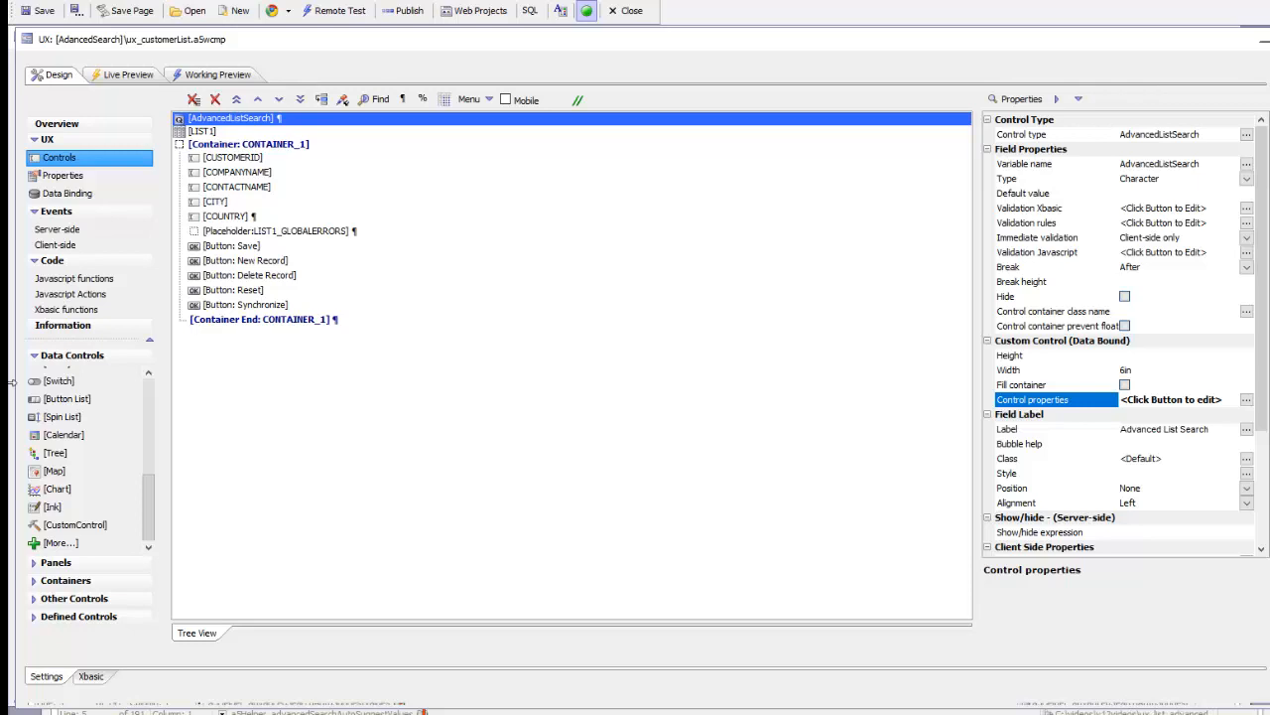
- Preview the component, add a CITY search field set to Bern from its list of choices and run the query
{"action": "left_click", "coordinate": [208, 74]}
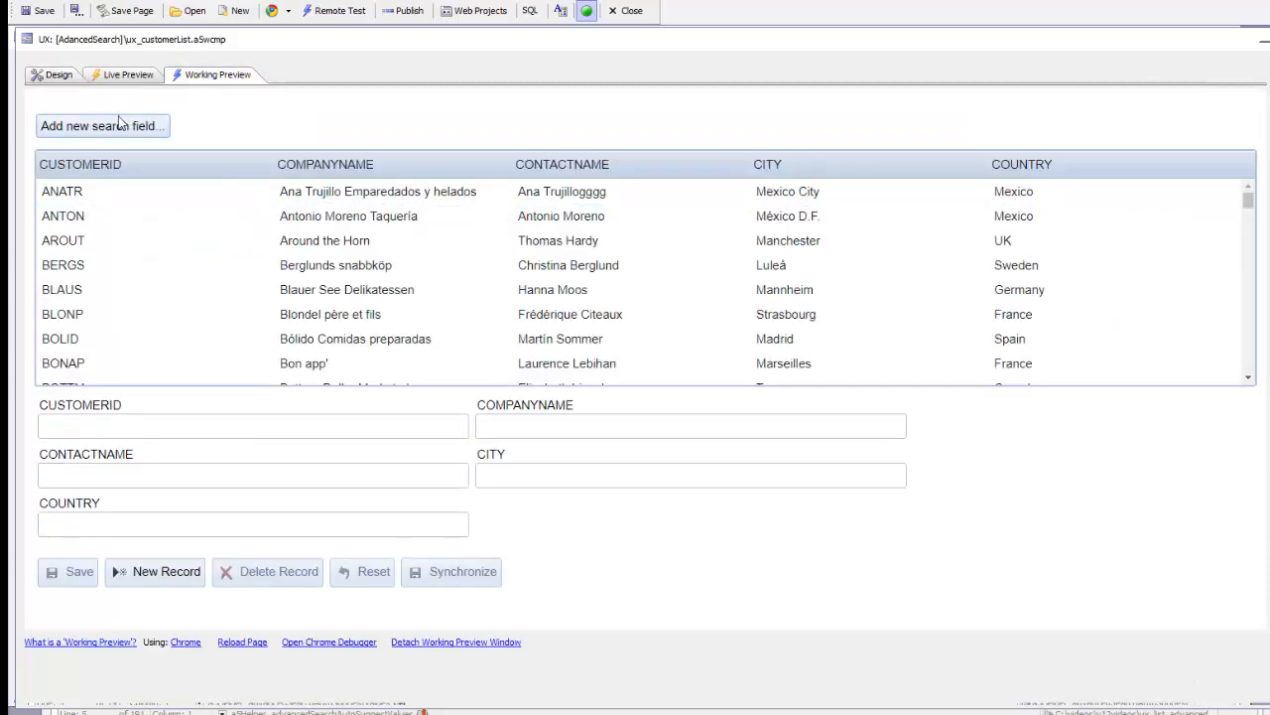
{"action": "left_click", "coordinate": [130, 133]}
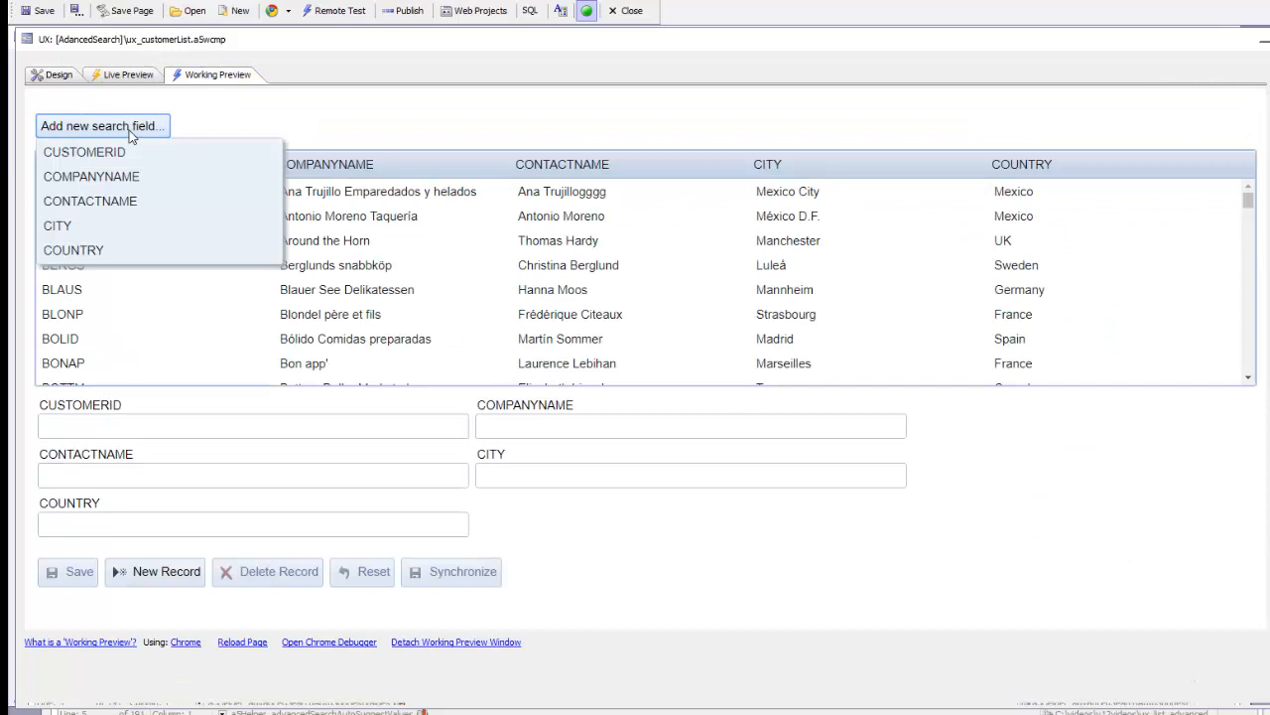
{"action": "left_click", "coordinate": [101, 226]}
{"action": "left_click", "coordinate": [227, 135]}
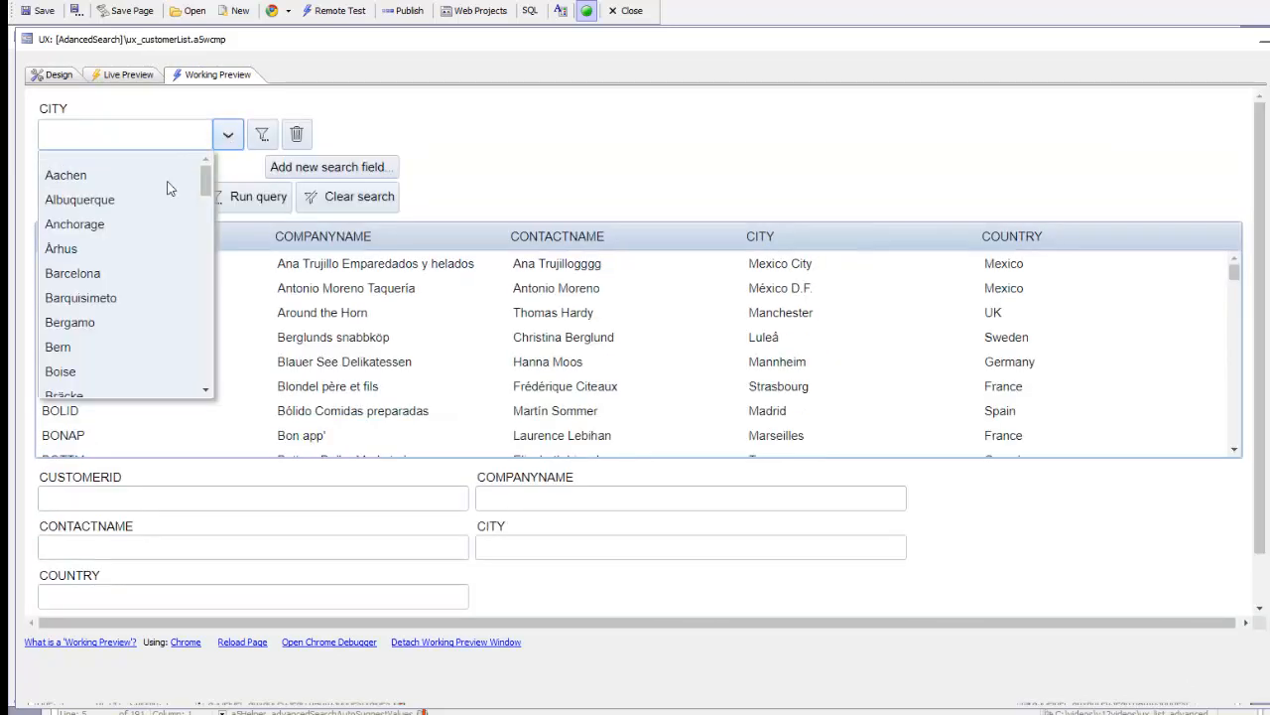
{"action": "left_click", "coordinate": [60, 346]}
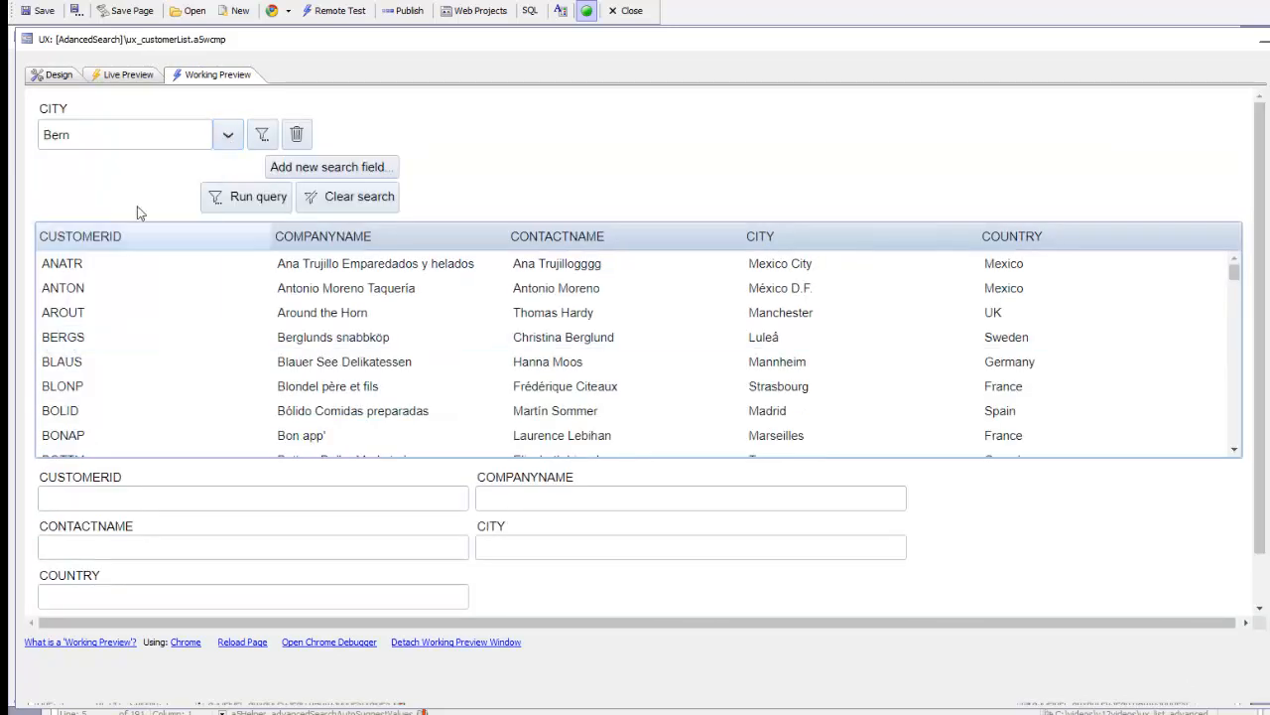
{"action": "left_click", "coordinate": [250, 198]}
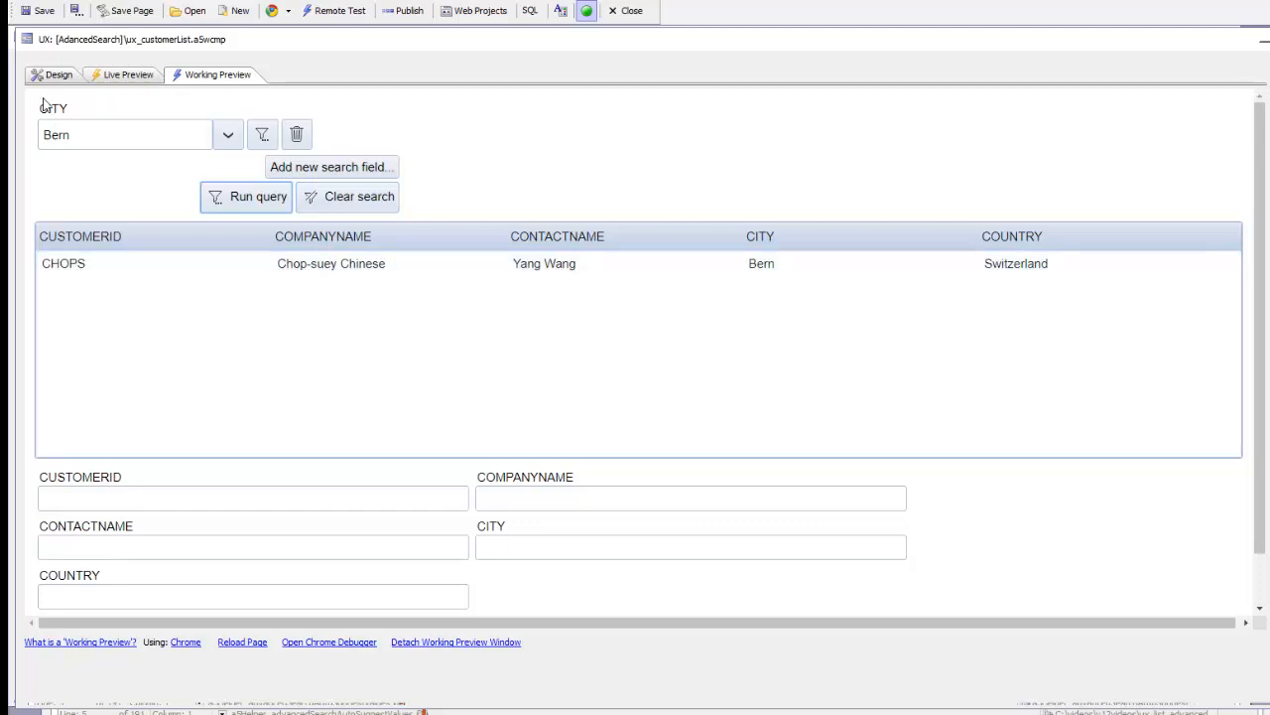
- Return to the component's design and insert a Placeholder control above the AdvancedListSearch control
{"action": "left_click", "coordinate": [55, 75]}
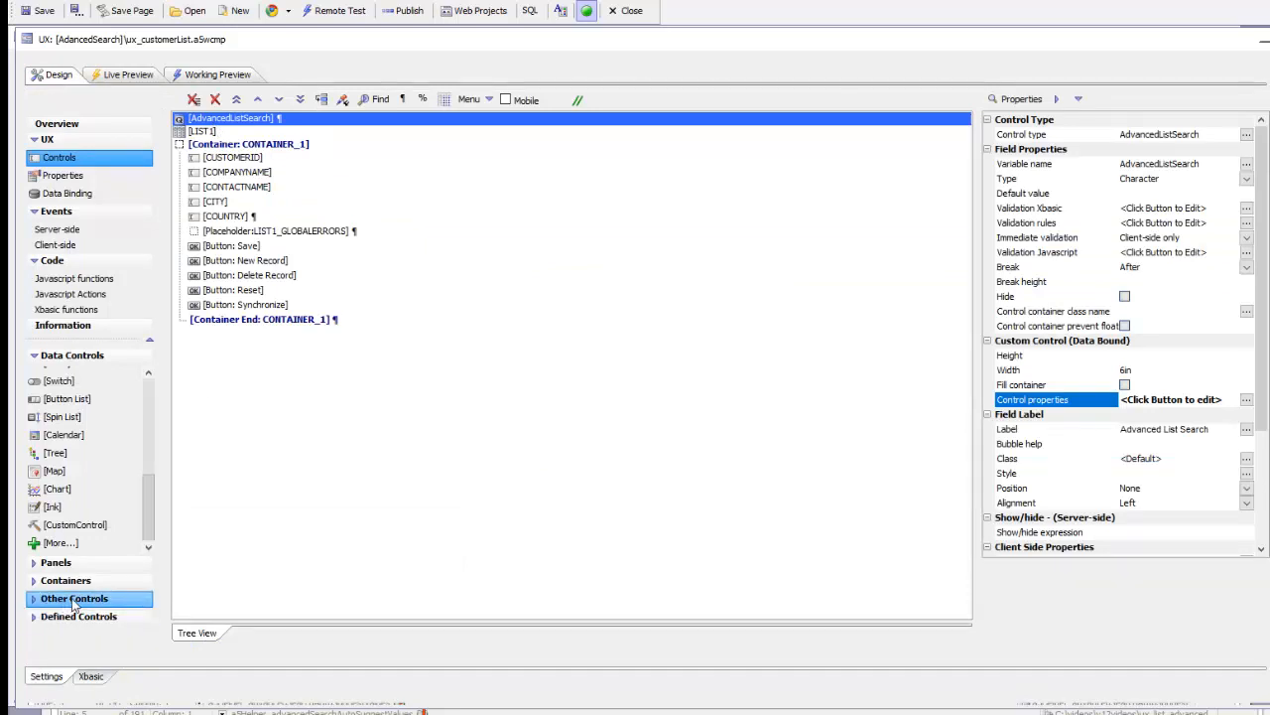
{"action": "left_click", "coordinate": [75, 599]}
{"action": "left_click_drag", "start_coordinate": [148, 496], "coordinate": [167, 576]}
{"action": "left_click", "coordinate": [119, 578]}
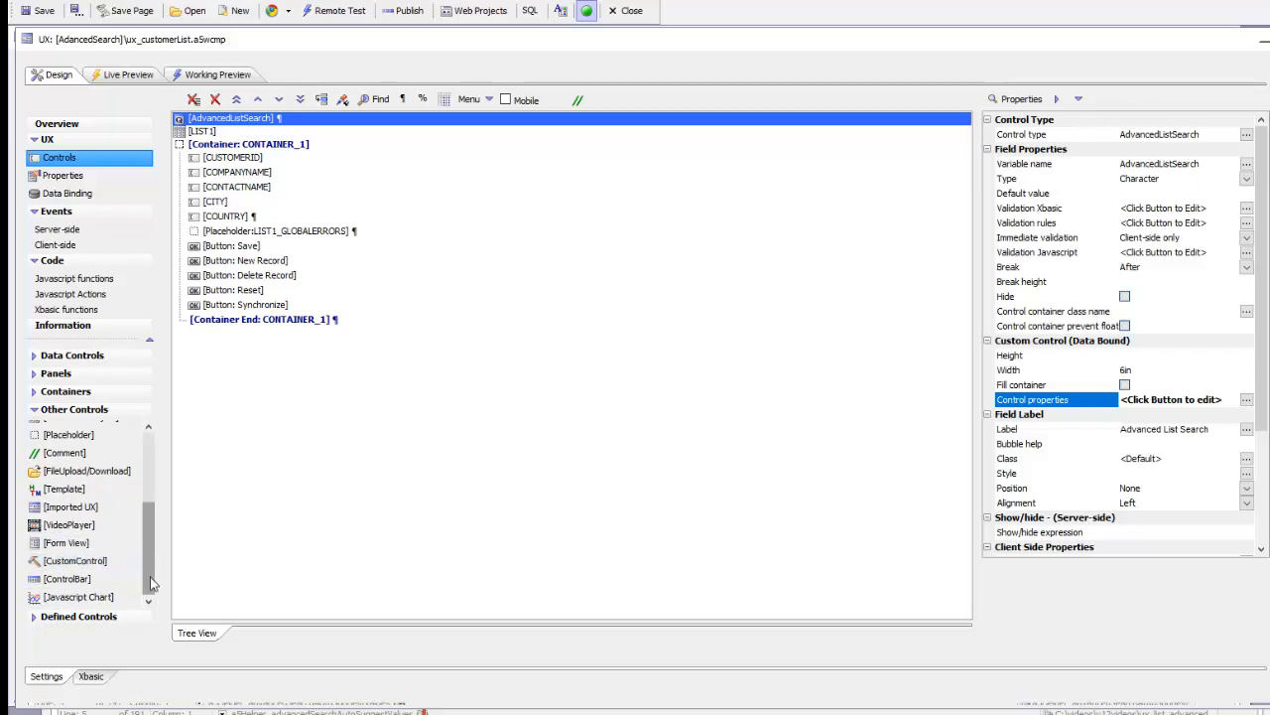
{"action": "left_click_drag", "start_coordinate": [150, 578], "coordinate": [147, 531]}
{"action": "left_click", "coordinate": [64, 497]}
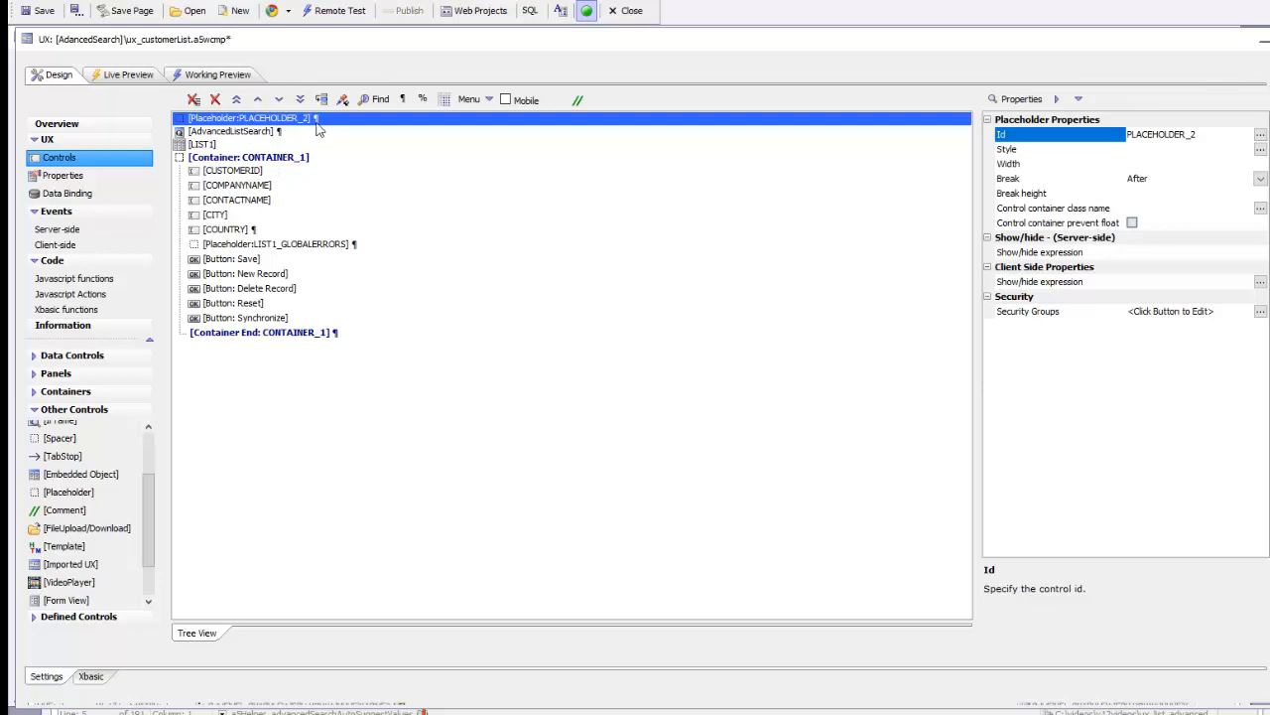
- Turn on Display debugging information in the AdvancedListSearch control's search options and show it in PLACEHOLDER_2
{"action": "double_click", "coordinate": [248, 134]}
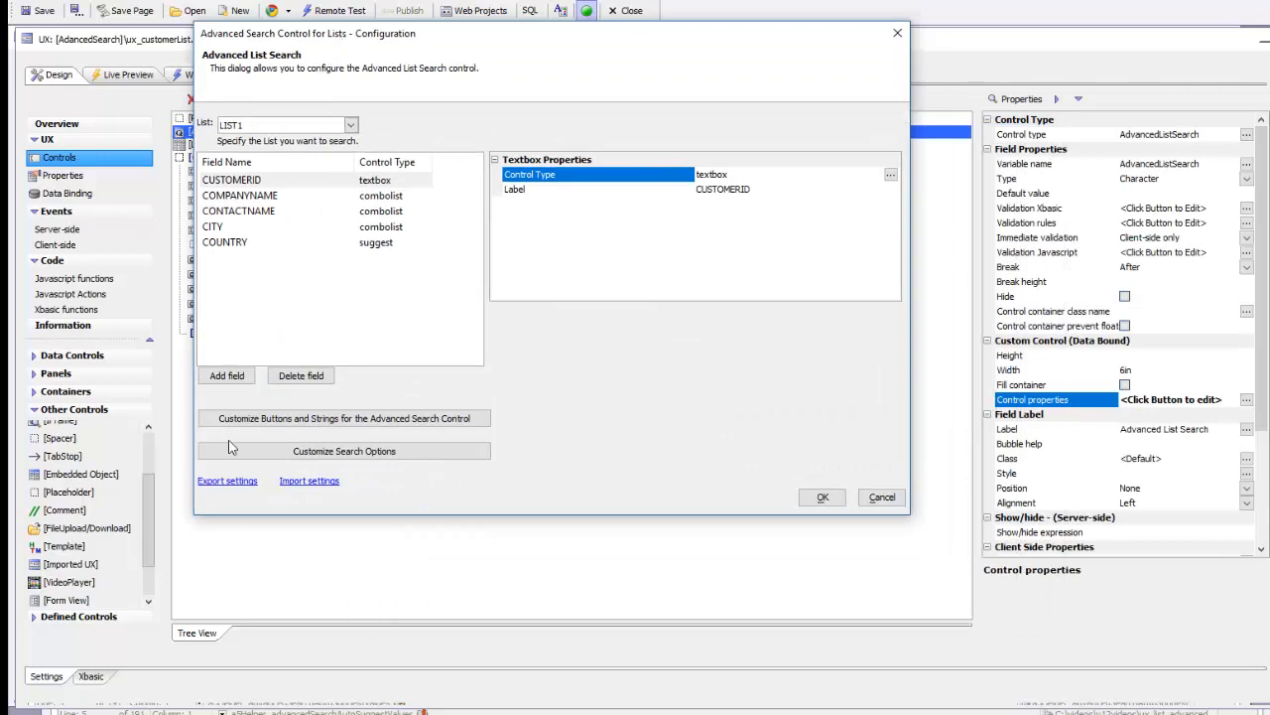
{"action": "left_click", "coordinate": [311, 452]}
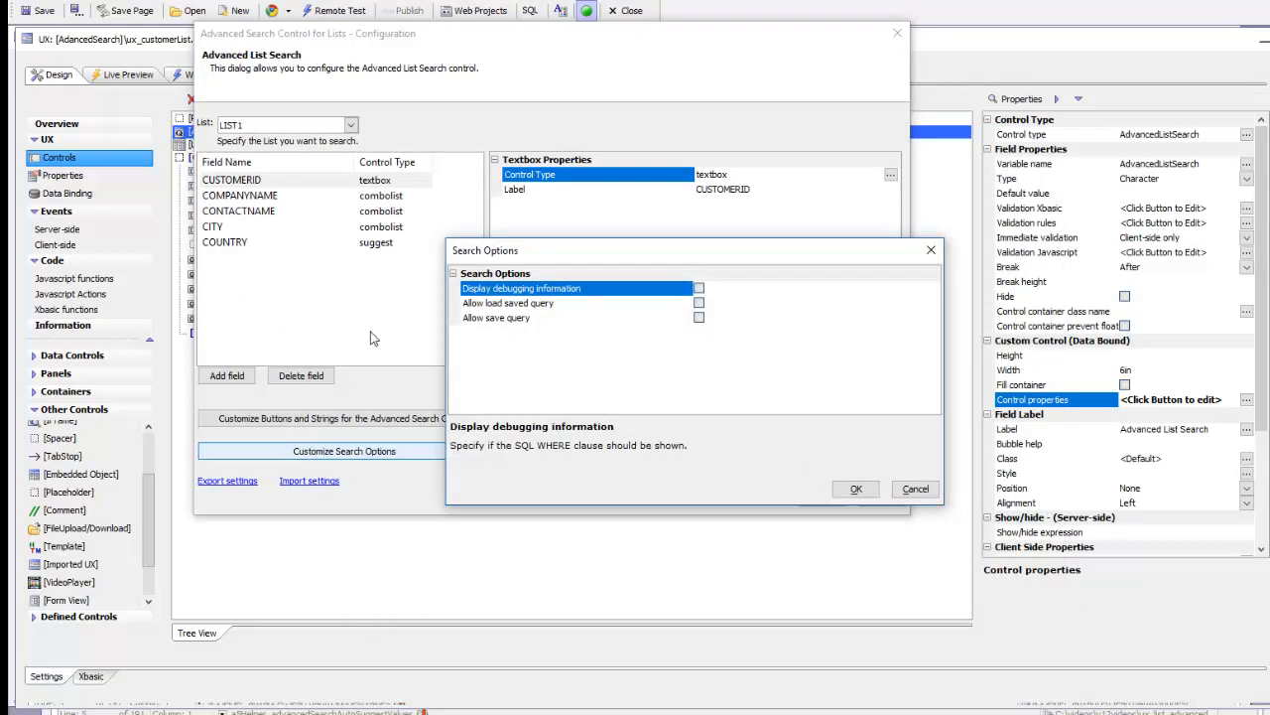
{"action": "left_click", "coordinate": [700, 289]}
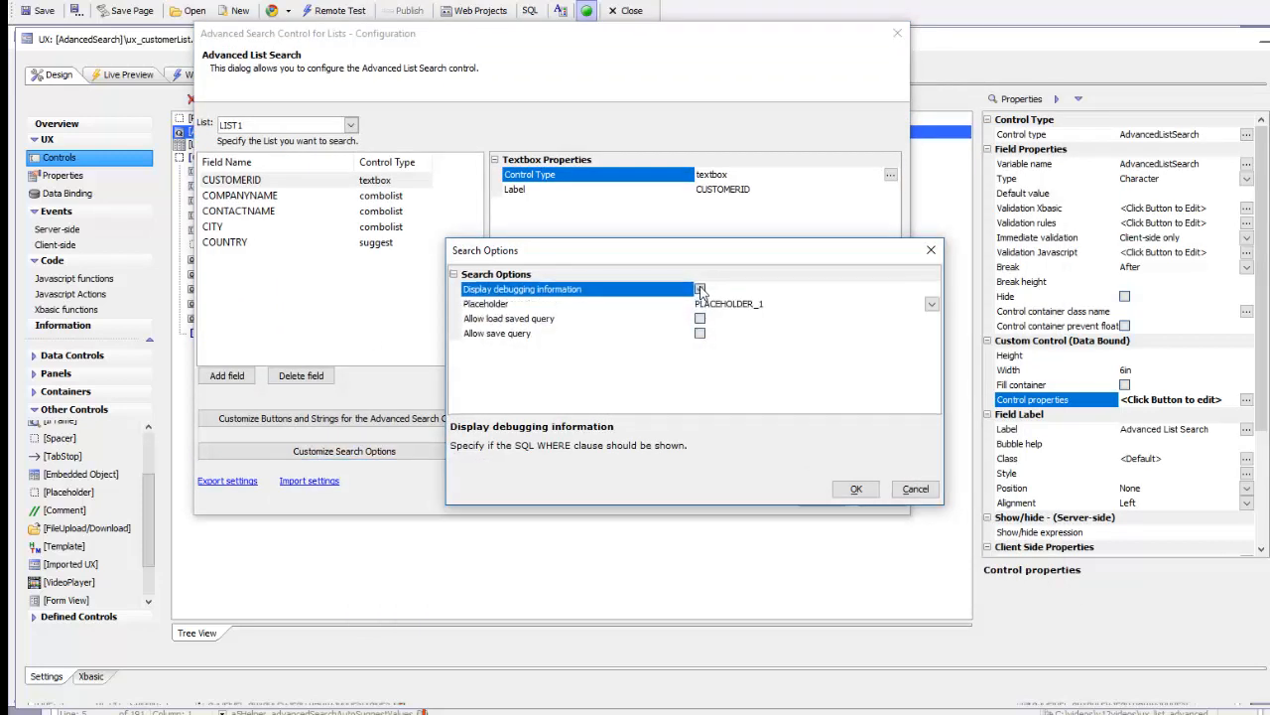
{"action": "left_click", "coordinate": [929, 304]}
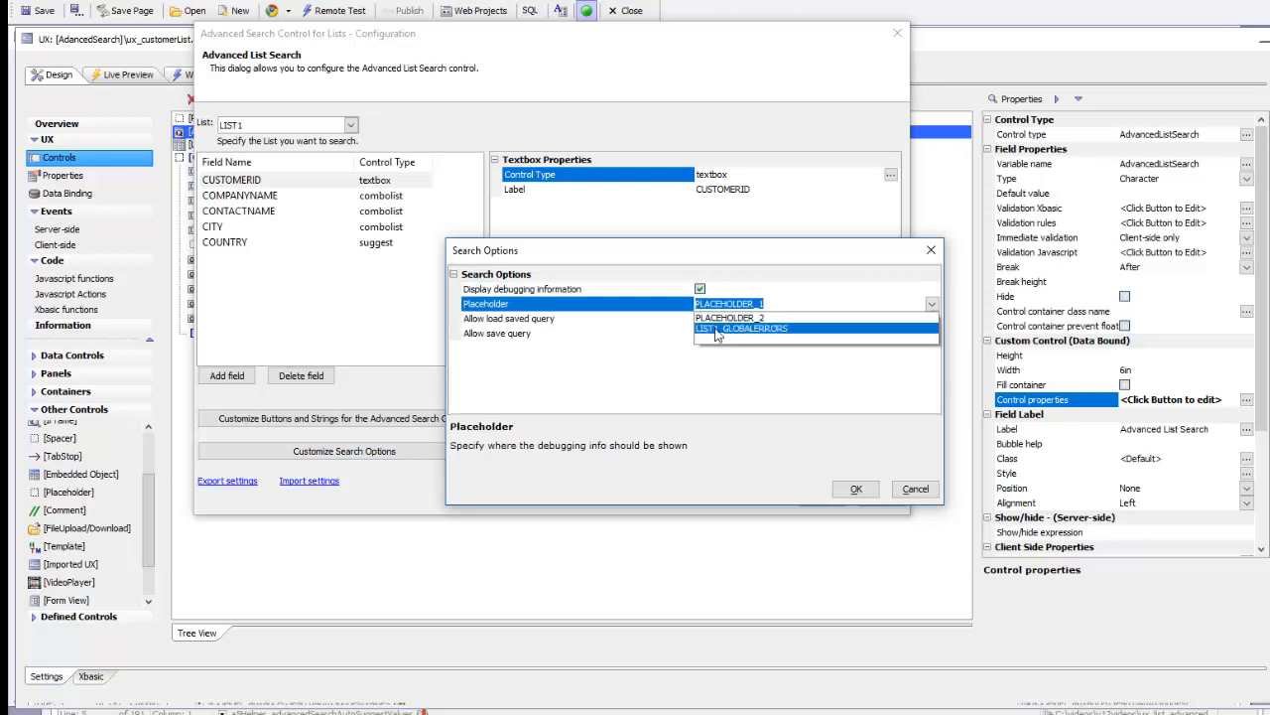
{"action": "left_click", "coordinate": [719, 318]}
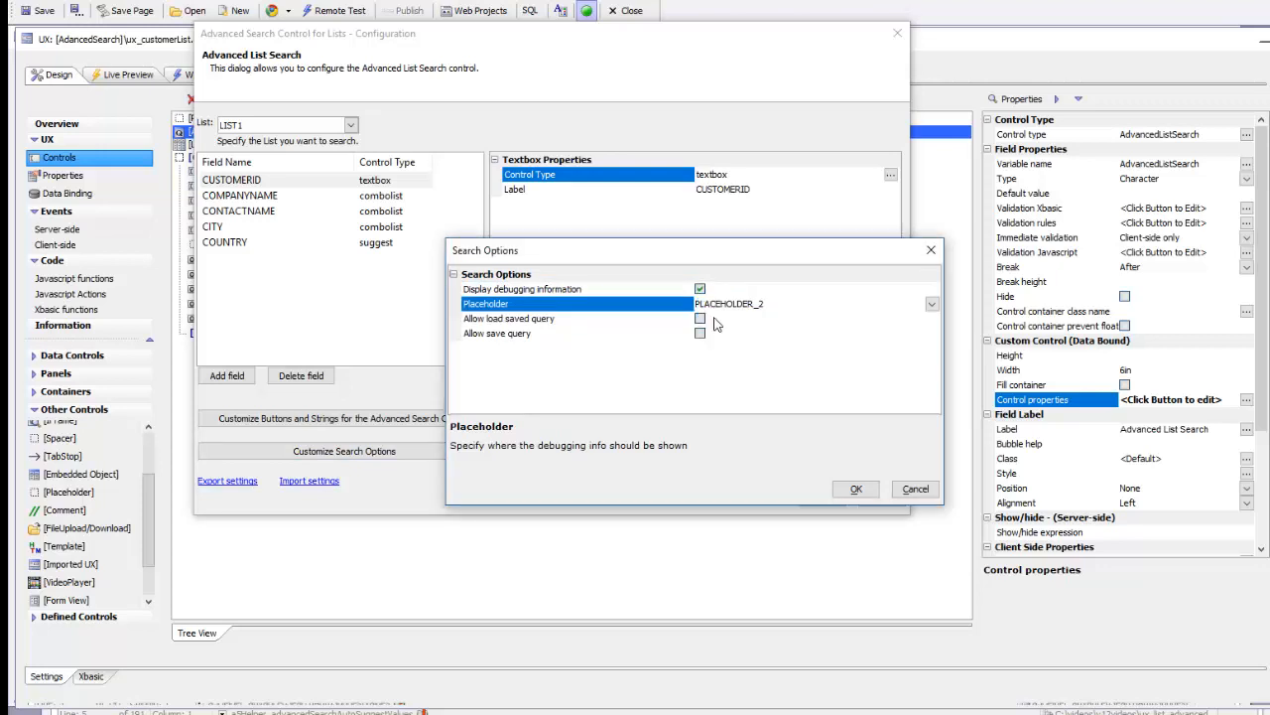
{"action": "left_click", "coordinate": [856, 488]}
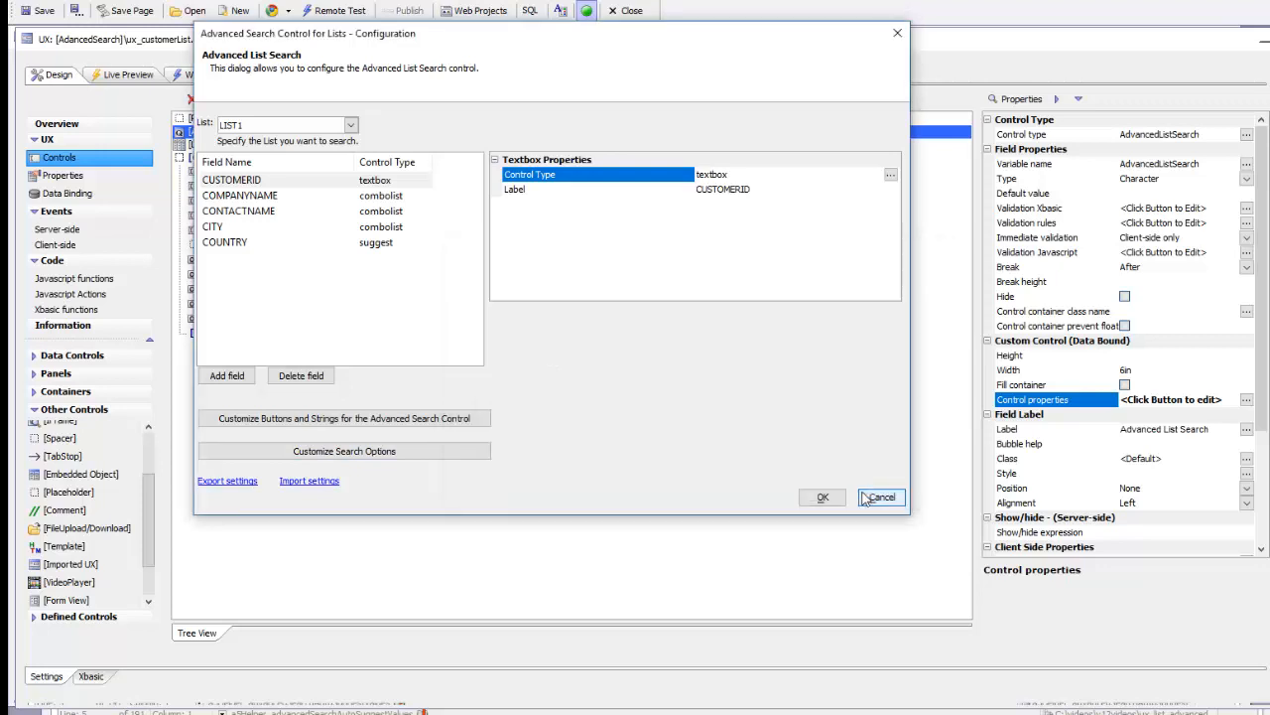
{"action": "left_click", "coordinate": [822, 498]}
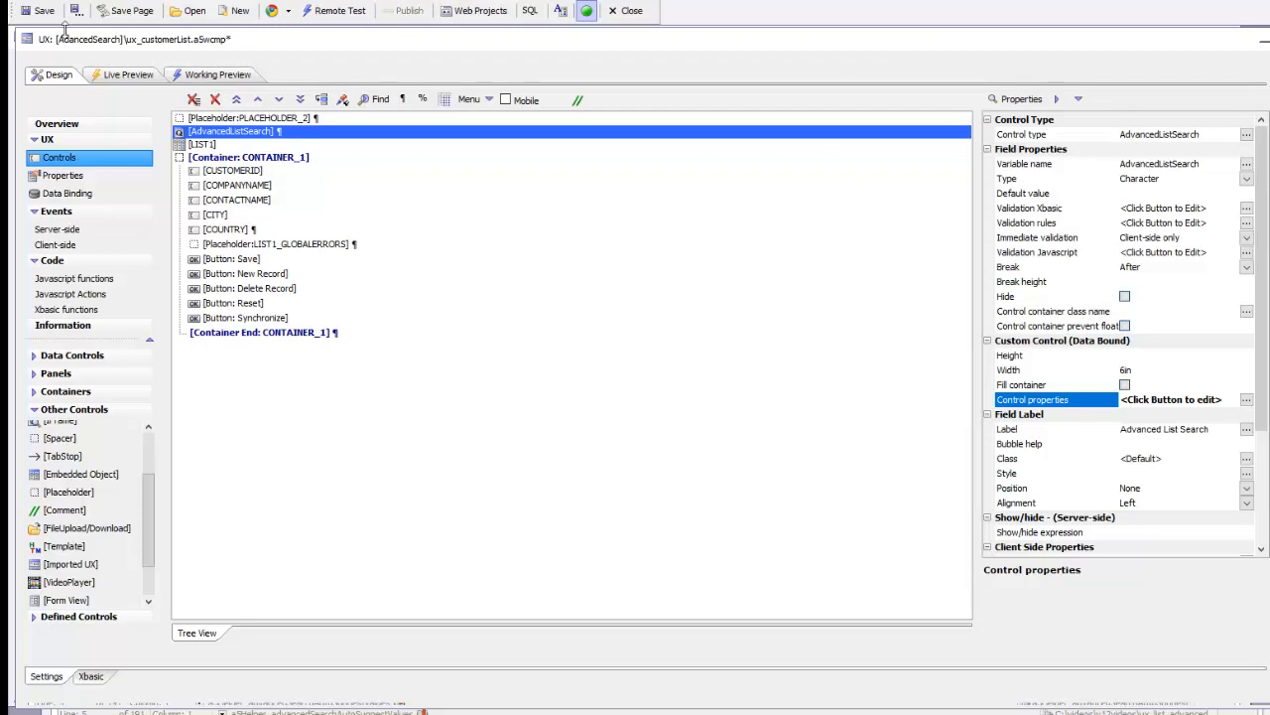
- Save the component, preview it and run a query with a CITY search field set to Århus
{"action": "left_click", "coordinate": [39, 11]}
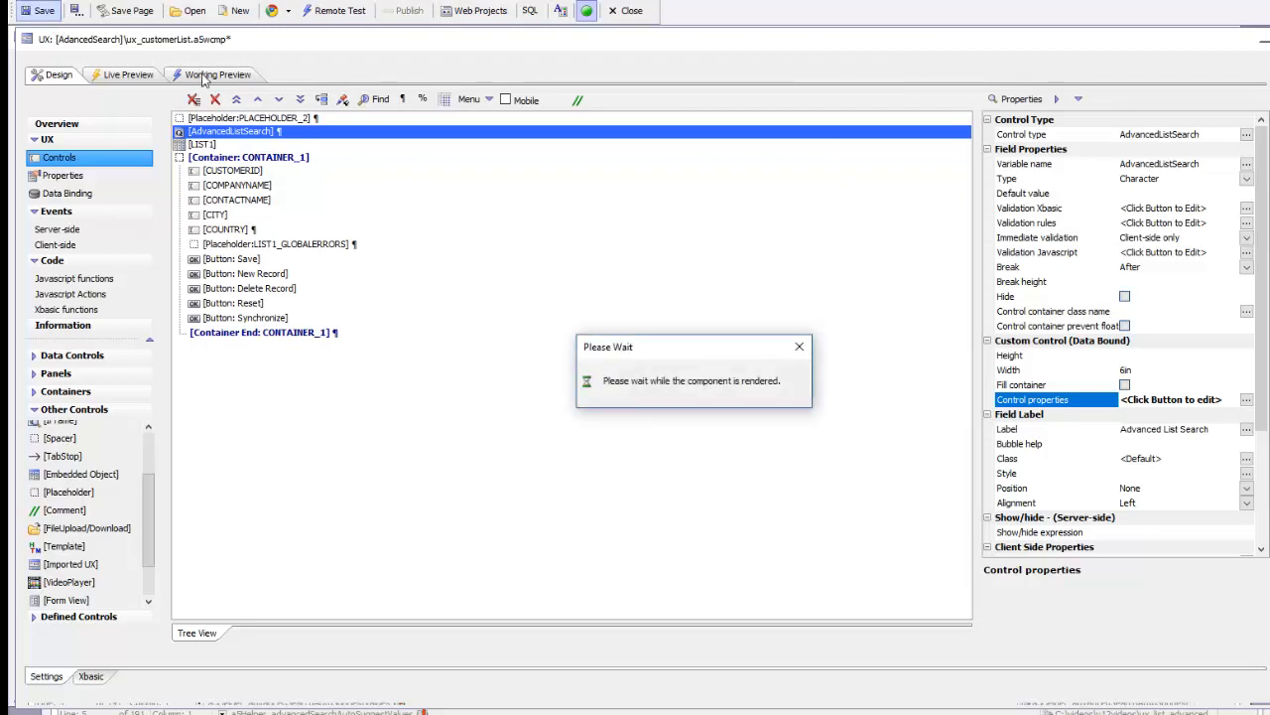
{"action": "left_click", "coordinate": [203, 78]}
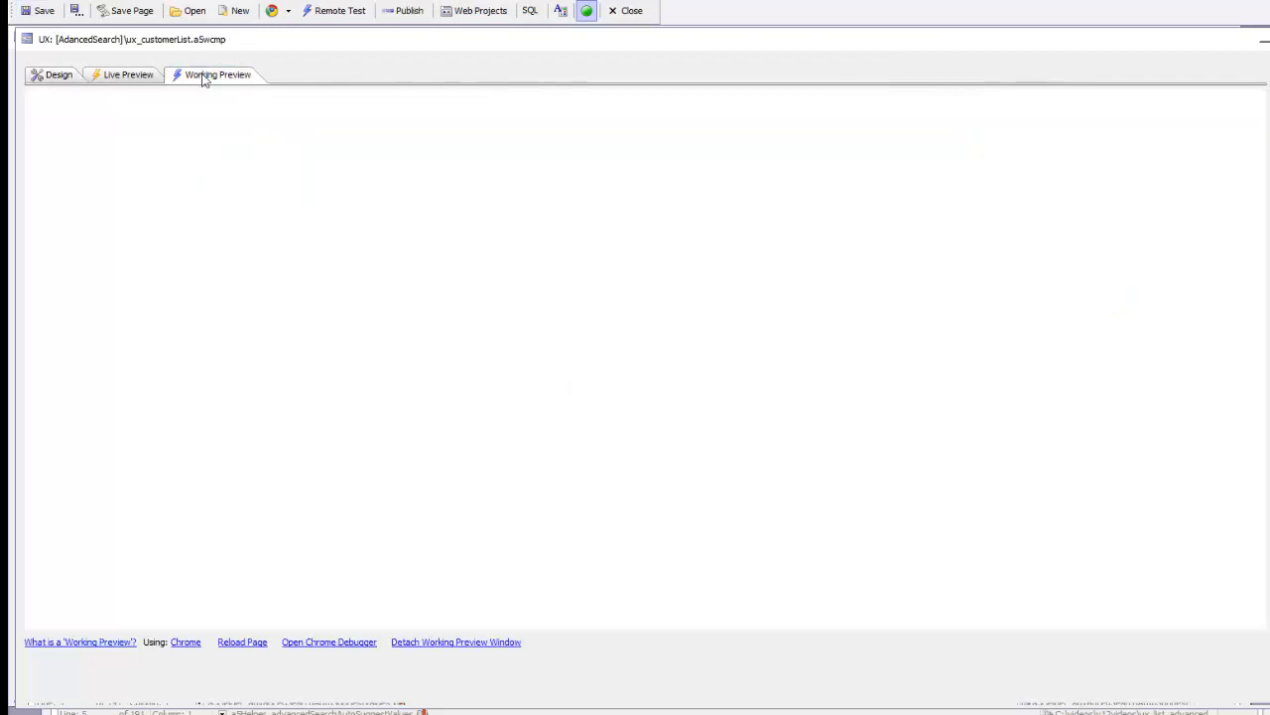
{"action": "left_click", "coordinate": [127, 142]}
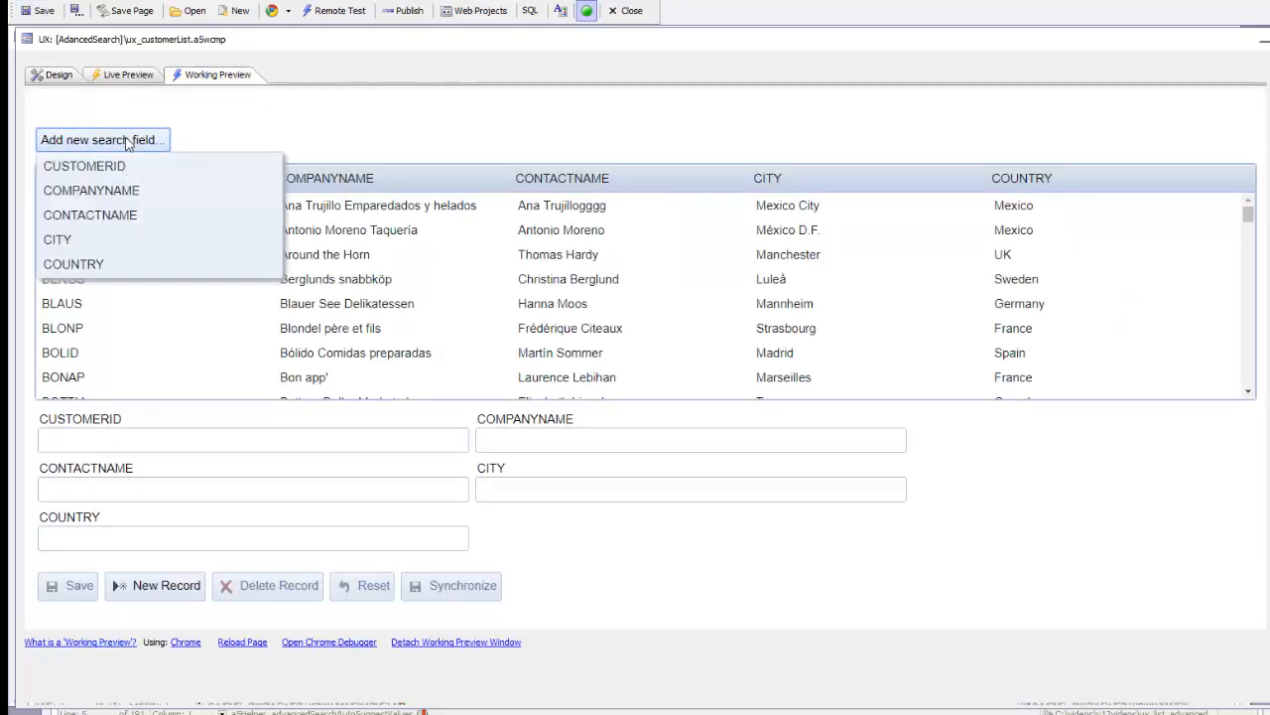
{"action": "left_click", "coordinate": [57, 239]}
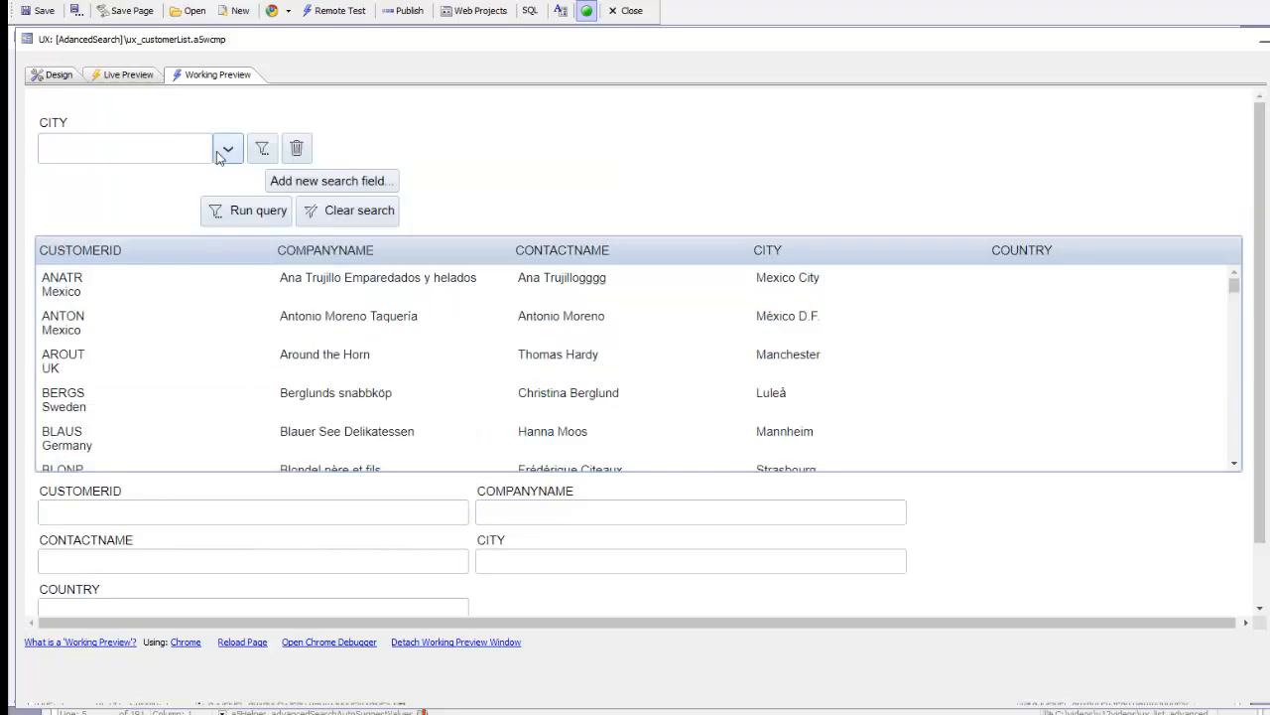
{"action": "left_click", "coordinate": [228, 149]}
{"action": "left_click", "coordinate": [68, 261]}
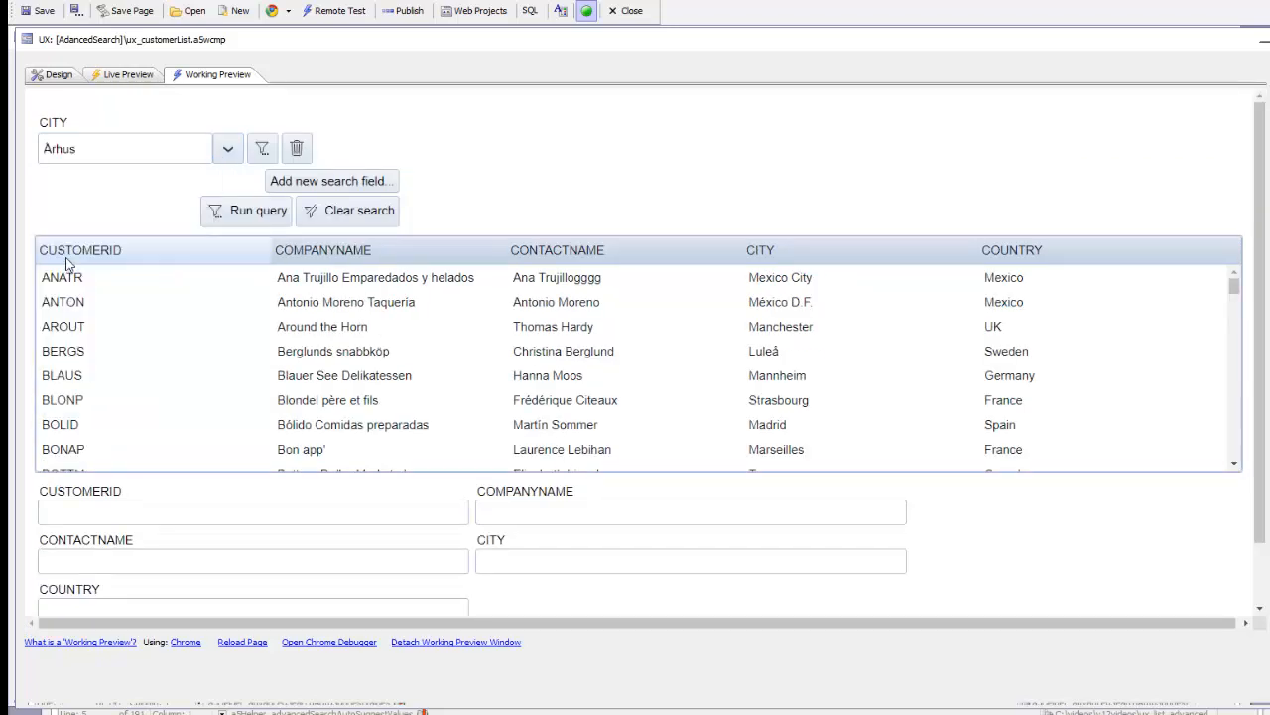
{"action": "left_click", "coordinate": [243, 217]}
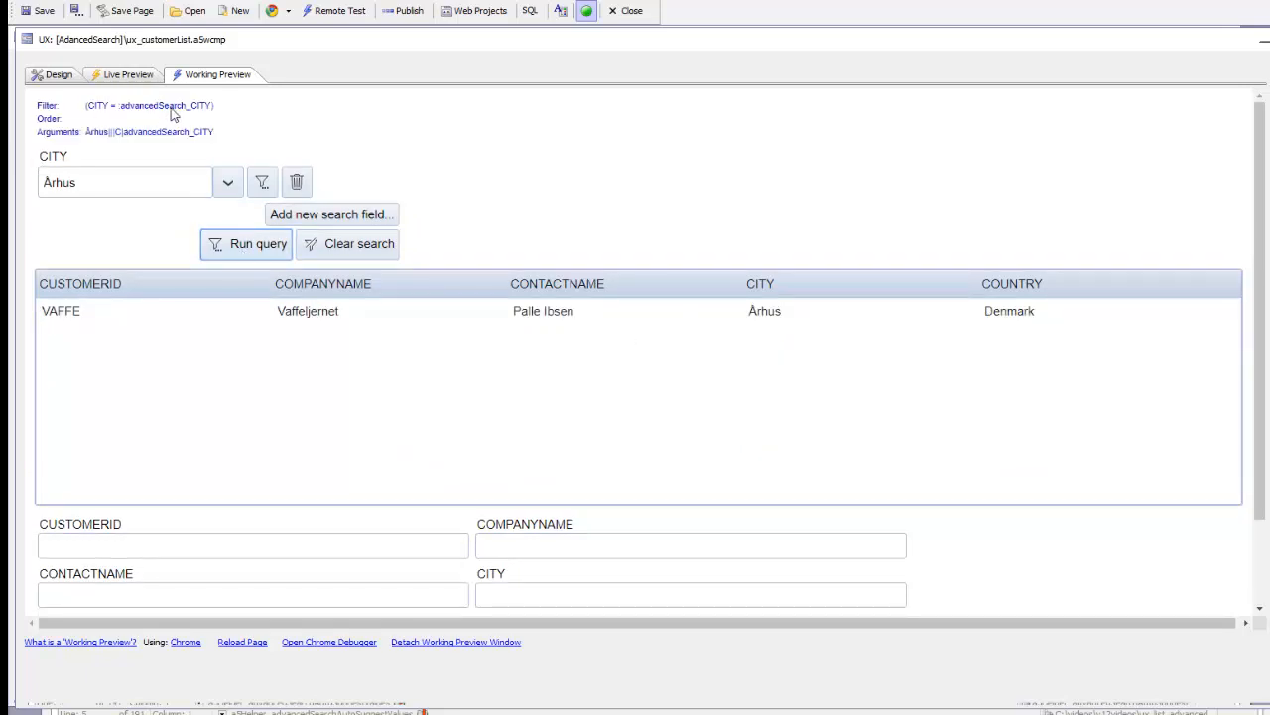
- Extend the CITY search value to "Århus,london", set its operator to QBF Syntax and run the query again
{"action": "left_click", "coordinate": [116, 185]}
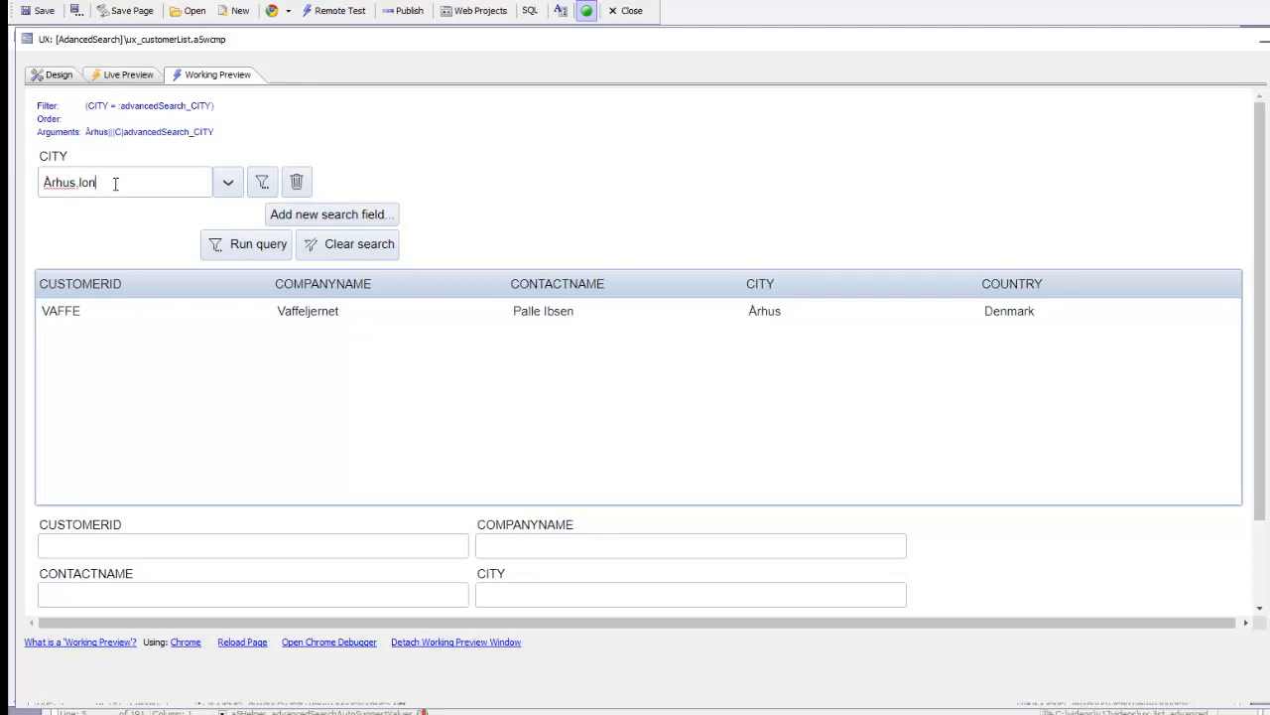
{"action": "left_click", "coordinate": [262, 181]}
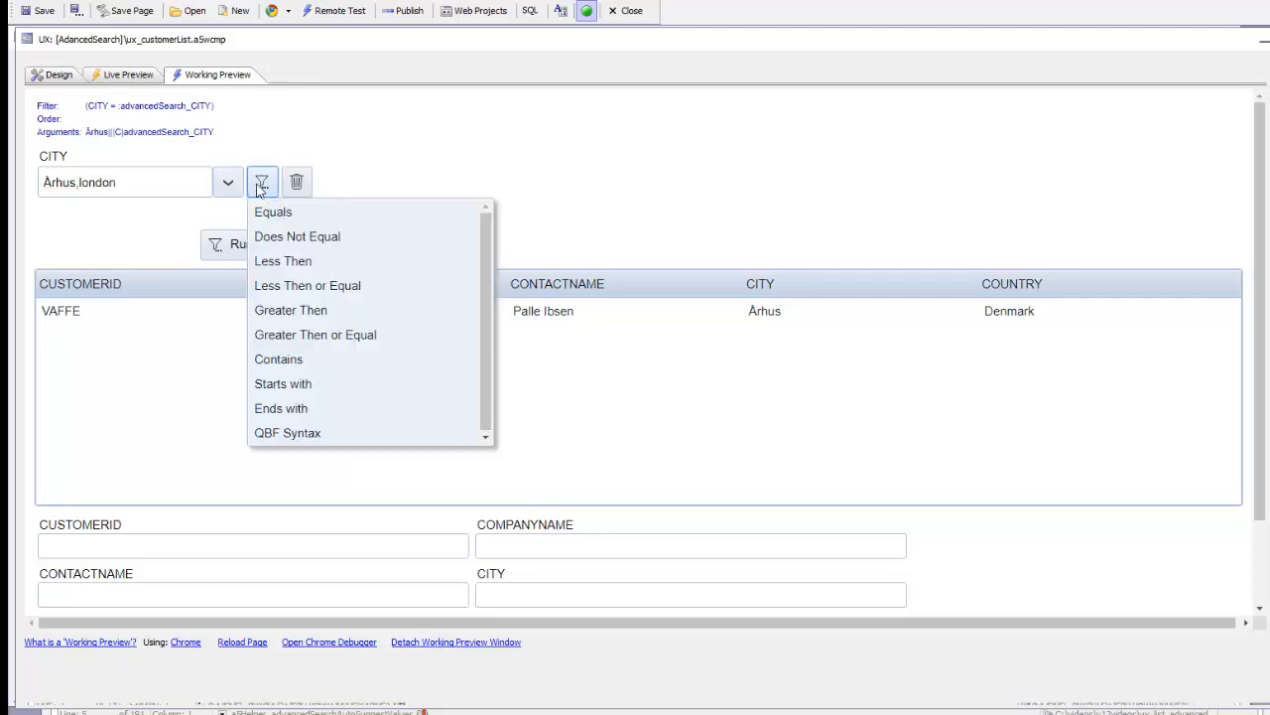
{"action": "left_click", "coordinate": [271, 438]}
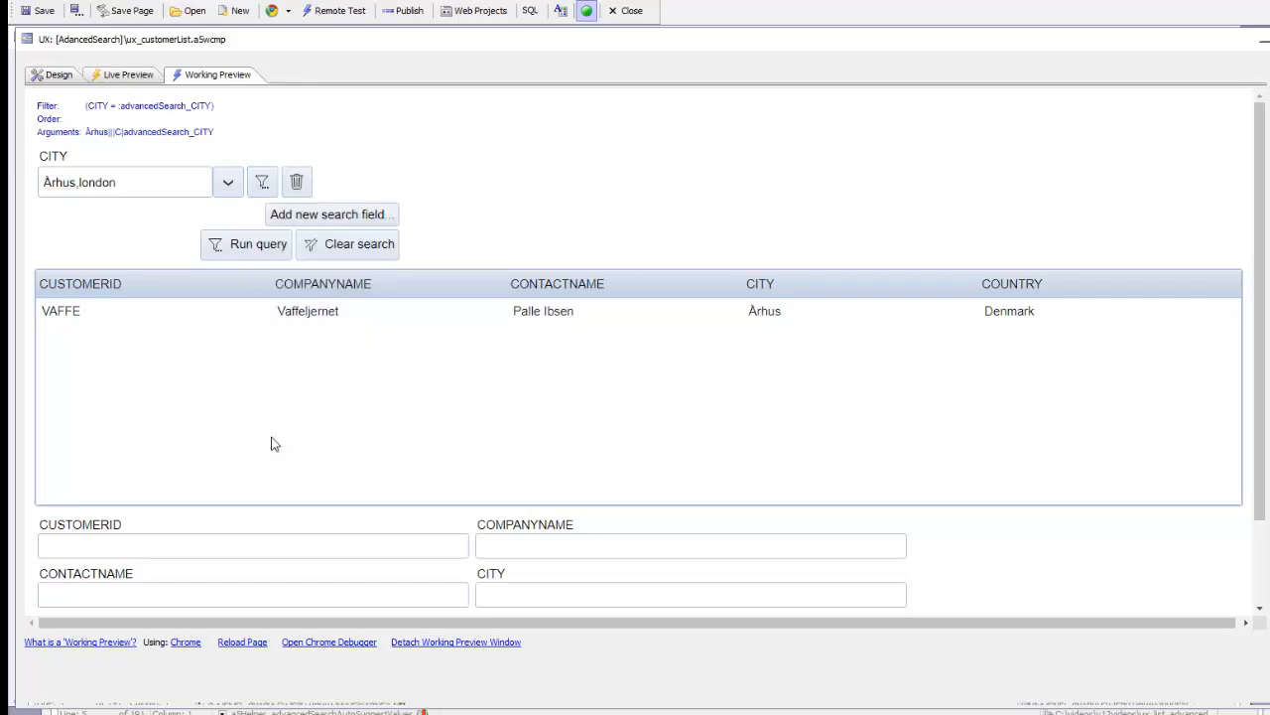
{"action": "left_click", "coordinate": [256, 247]}
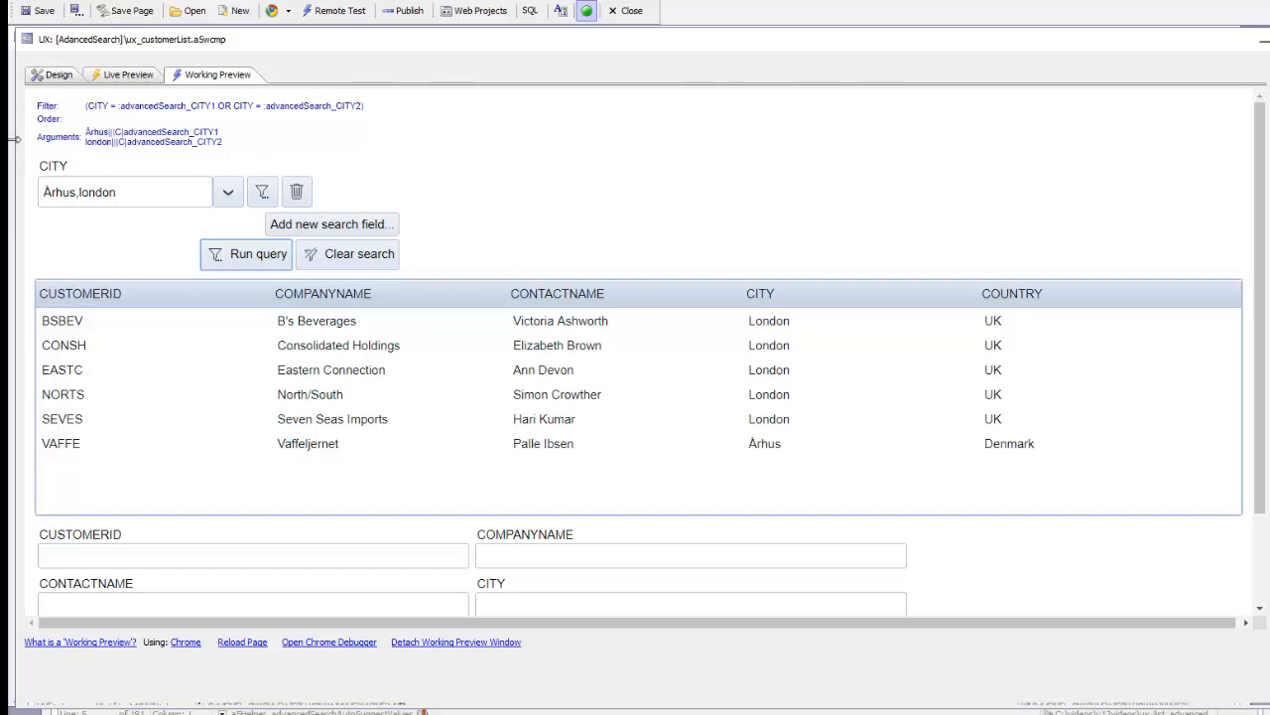
- Allow loading and saving queries in the AdvancedListSearch control's search options, with the unique key "myquery1"
{"action": "left_click", "coordinate": [57, 79]}
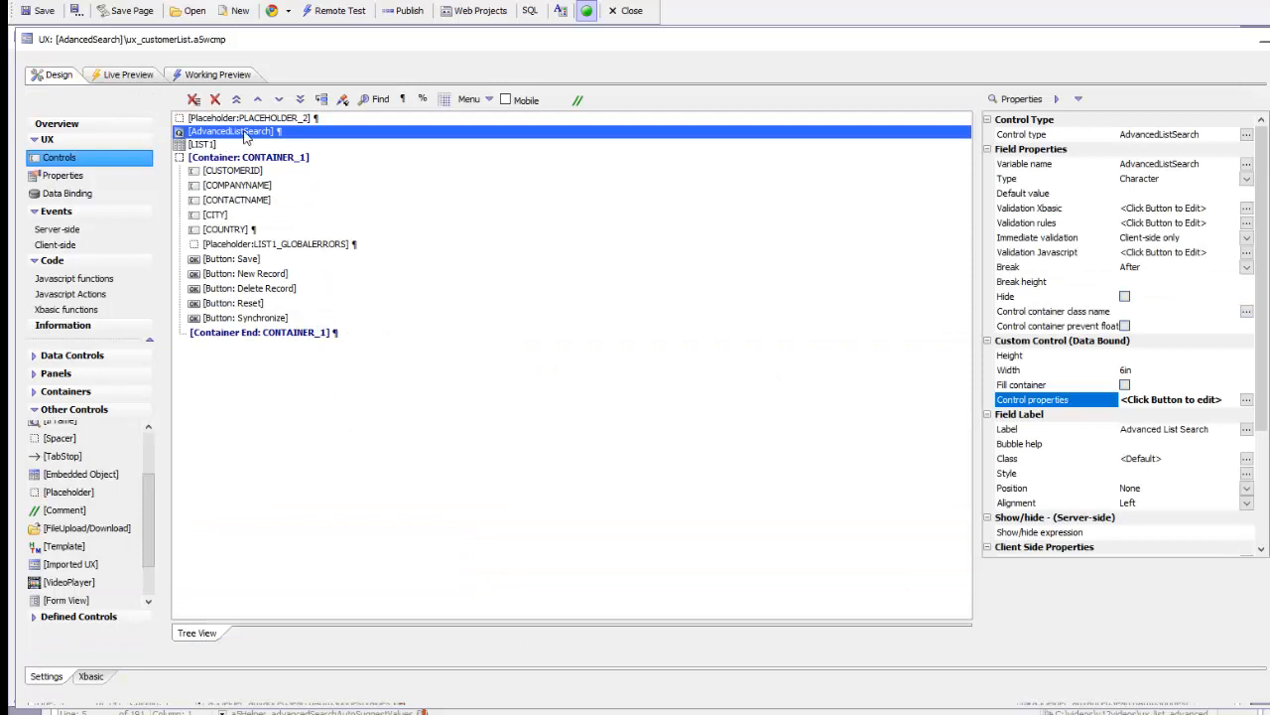
{"action": "double_click", "coordinate": [246, 136]}
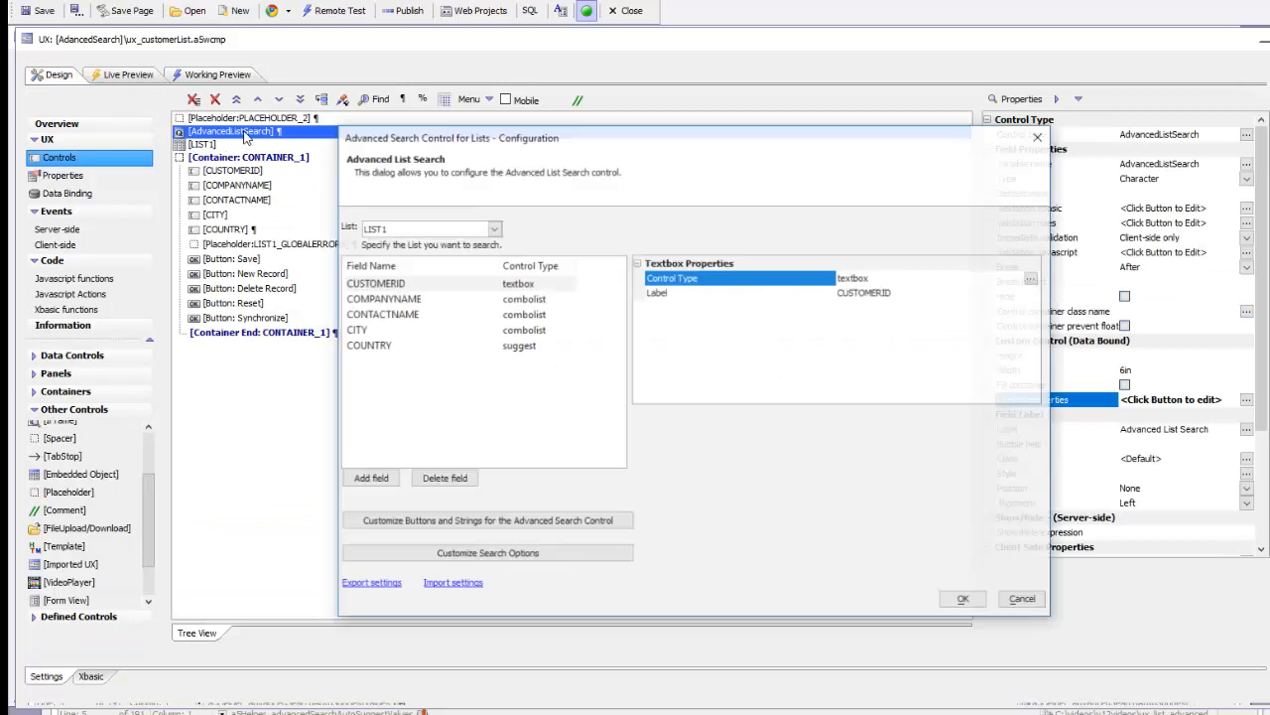
{"action": "left_click", "coordinate": [404, 559]}
{"action": "left_click", "coordinate": [700, 318]}
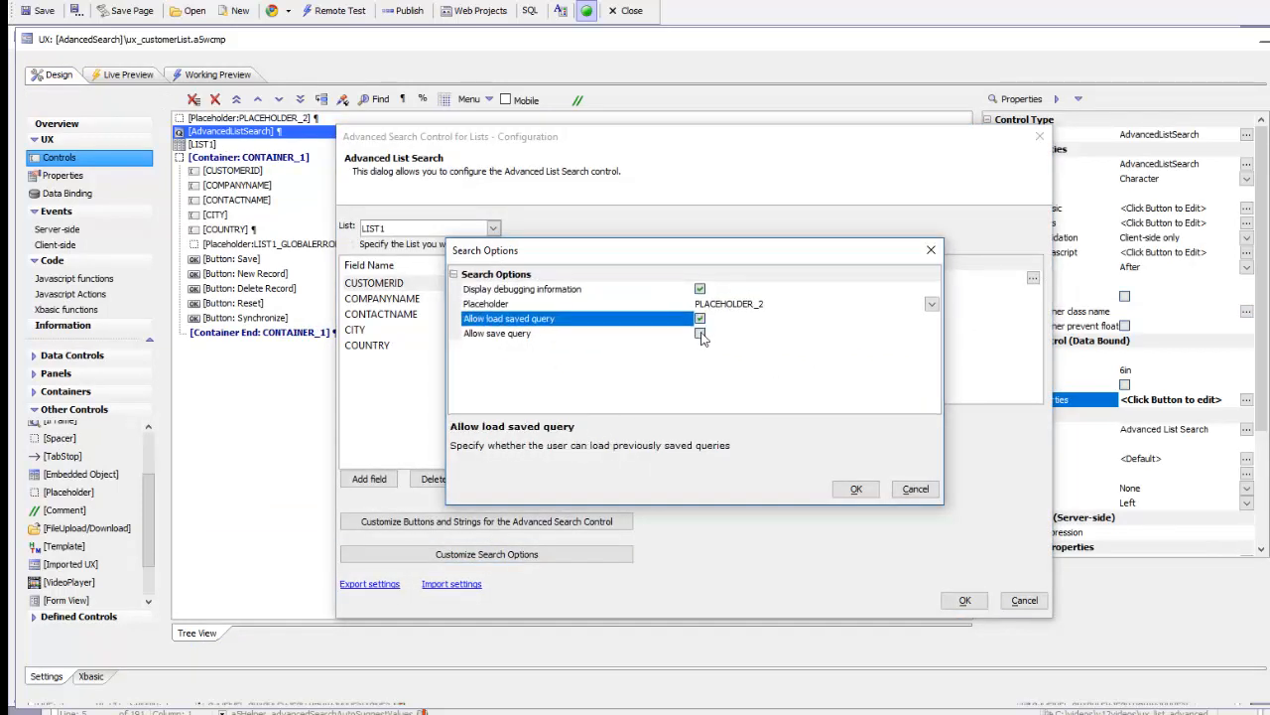
{"action": "left_click", "coordinate": [700, 333]}
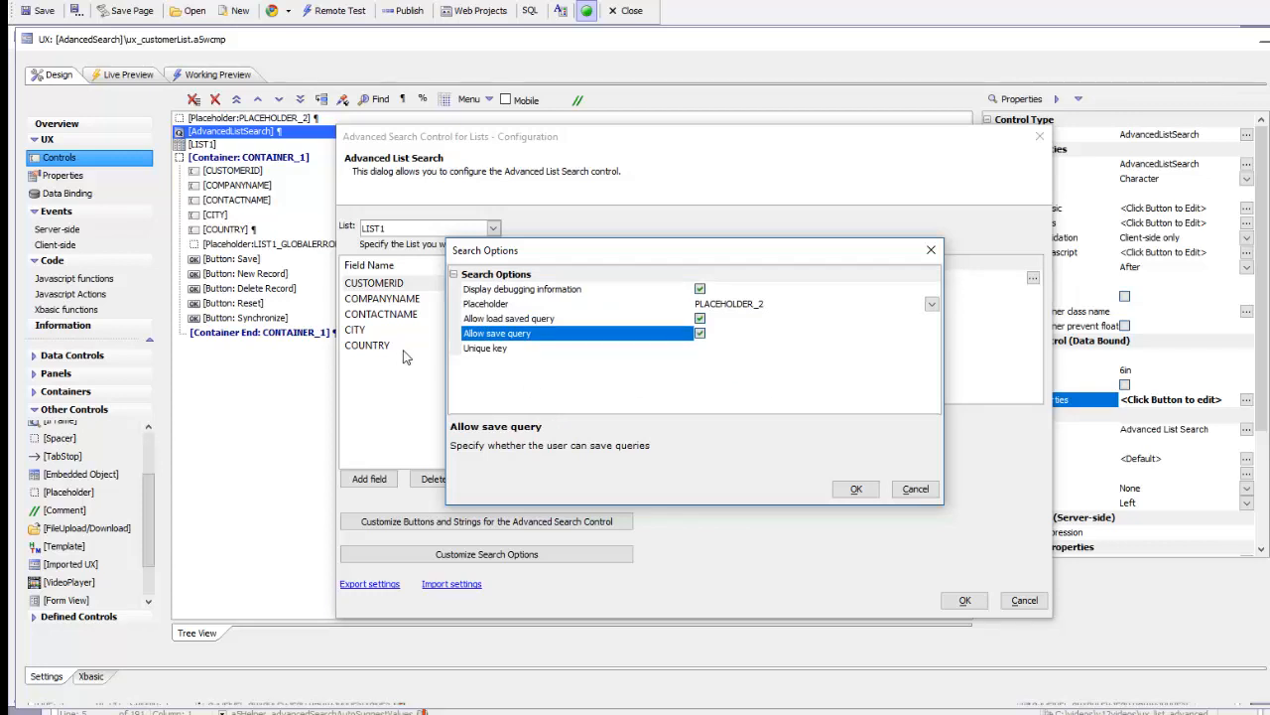
{"action": "left_click", "coordinate": [503, 349]}
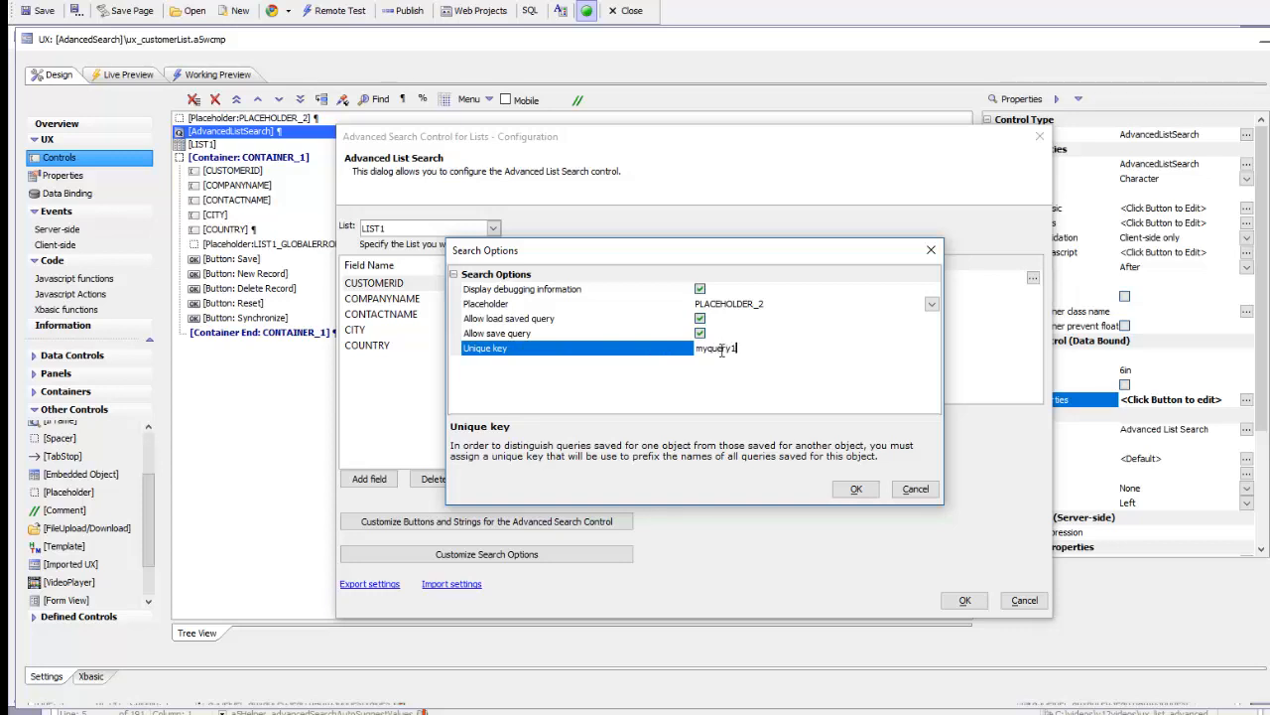
{"action": "left_click", "coordinate": [856, 488]}
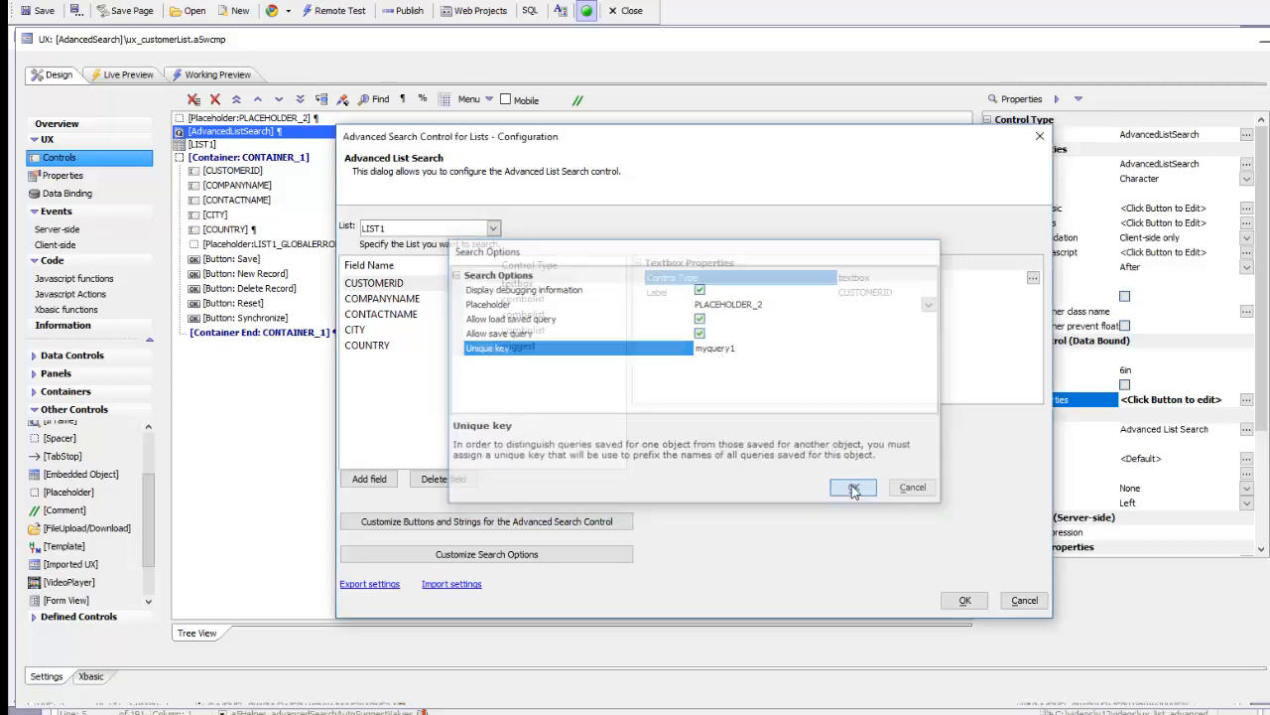
- Accept the AdvancedListSearch configuration and preview the component to check the saved queries available for loading
{"action": "left_click", "coordinate": [964, 600]}
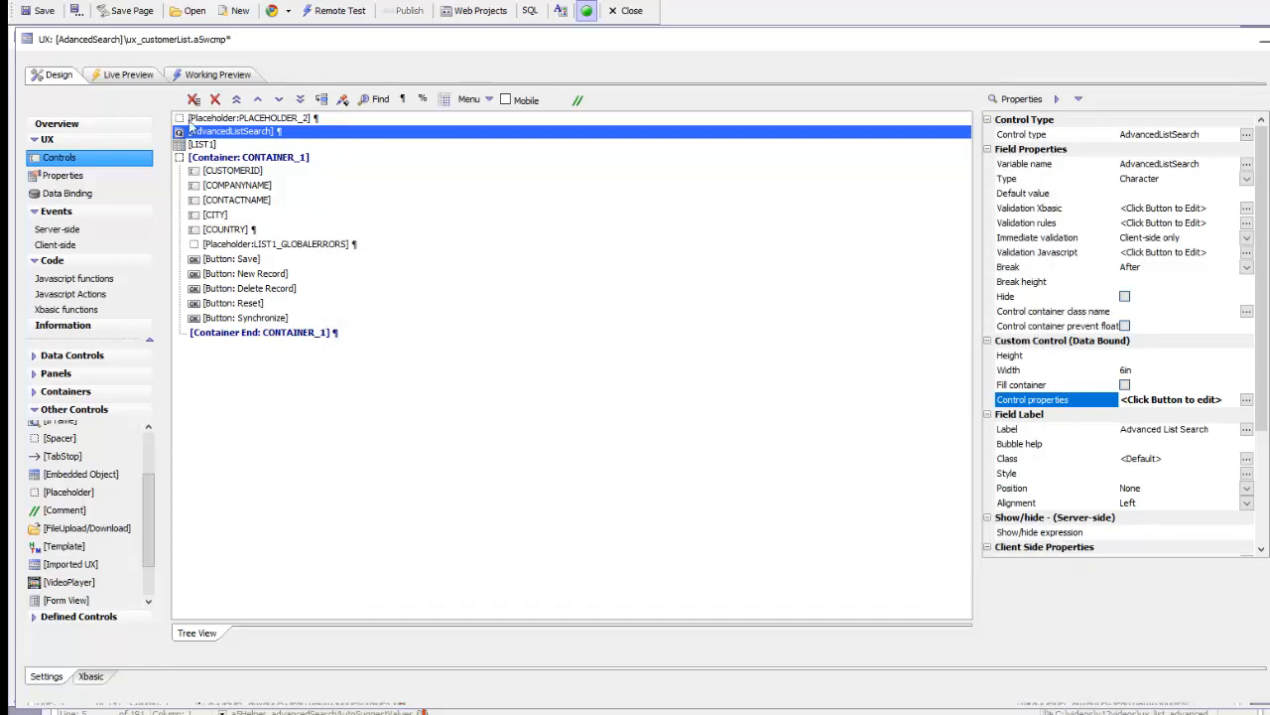
{"action": "left_click", "coordinate": [219, 75]}
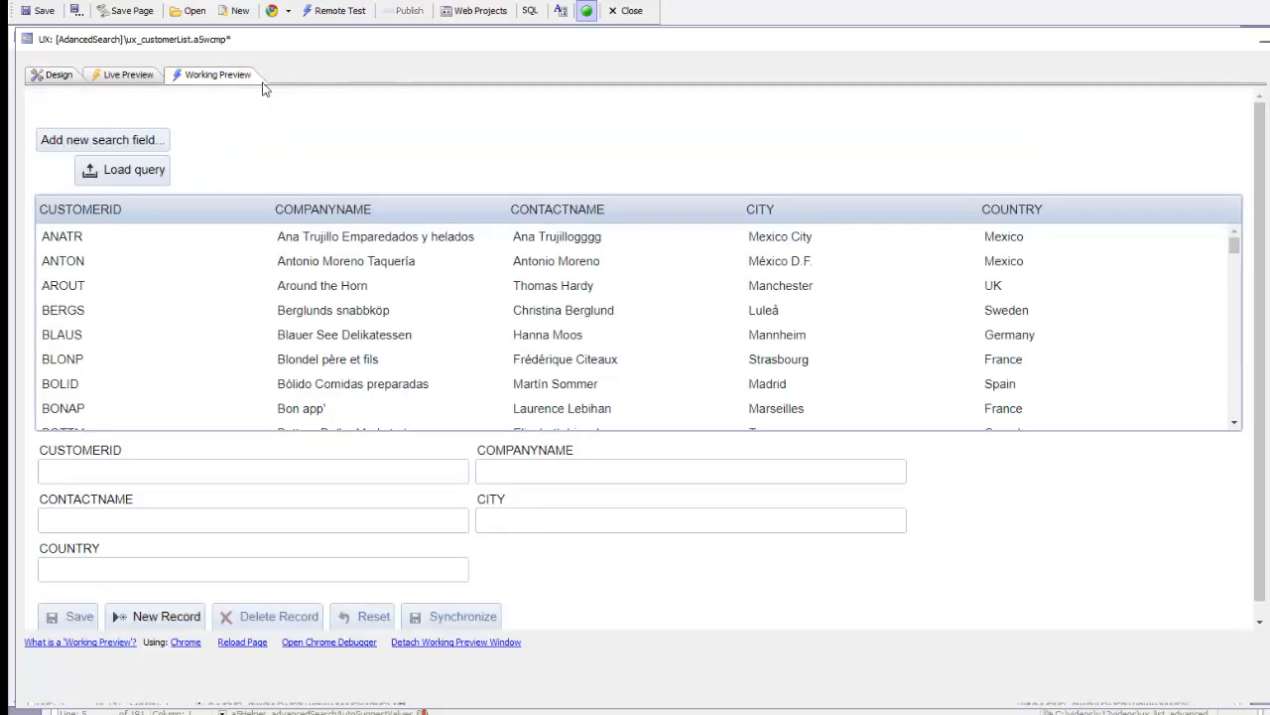
{"action": "left_click", "coordinate": [124, 173]}
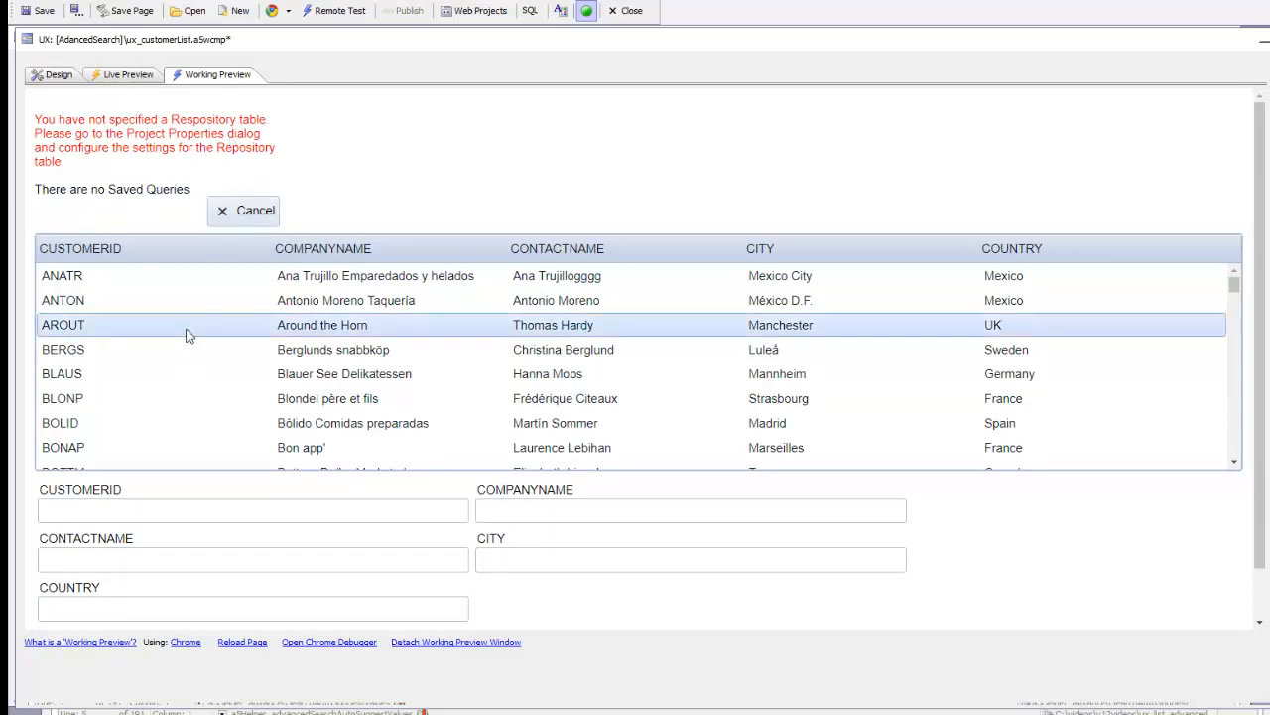
- In the web project's properties, set the repository table's connection string to the named connection northwind
{"action": "left_click", "coordinate": [385, 713]}
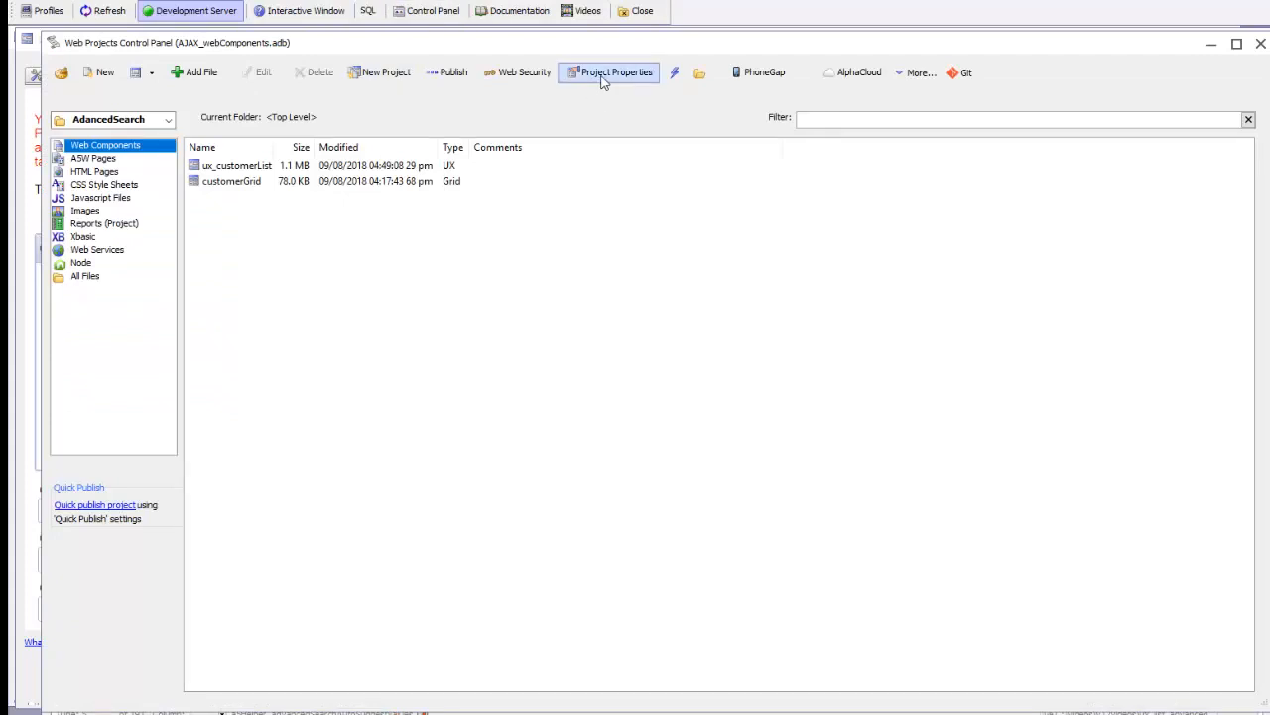
{"action": "left_click", "coordinate": [605, 82]}
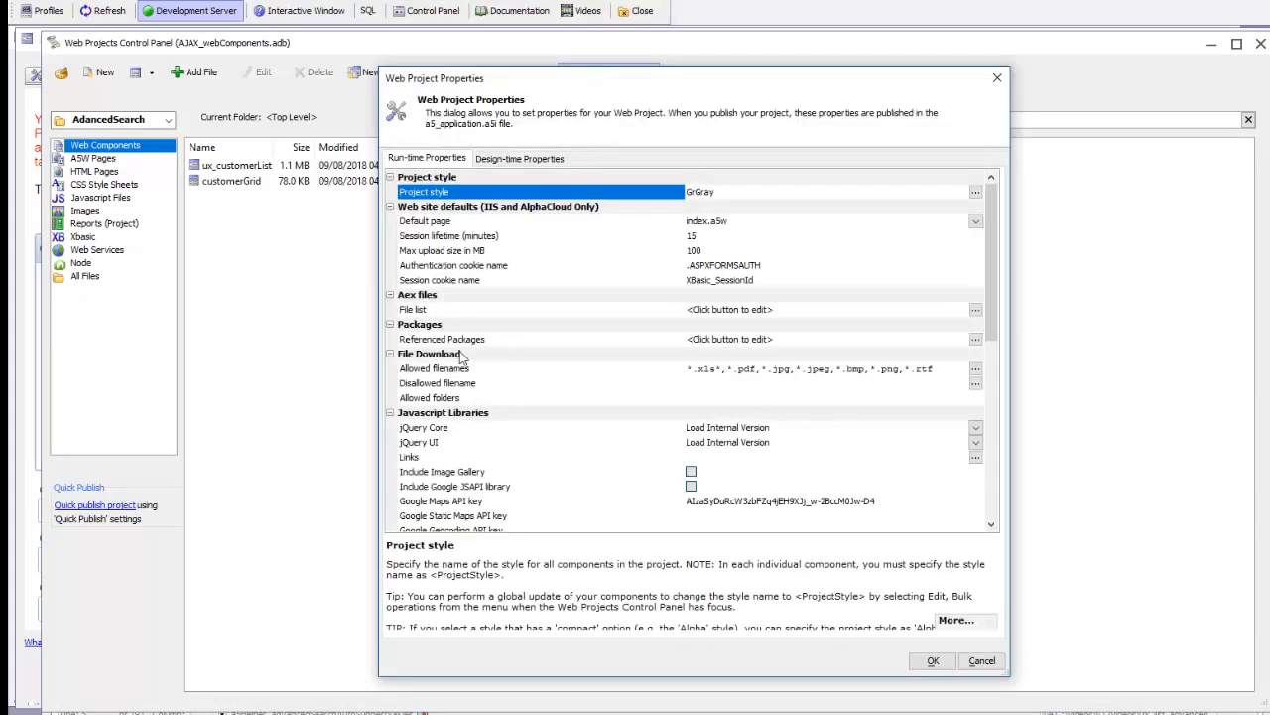
{"action": "left_click_drag", "start_coordinate": [994, 299], "coordinate": [997, 481]}
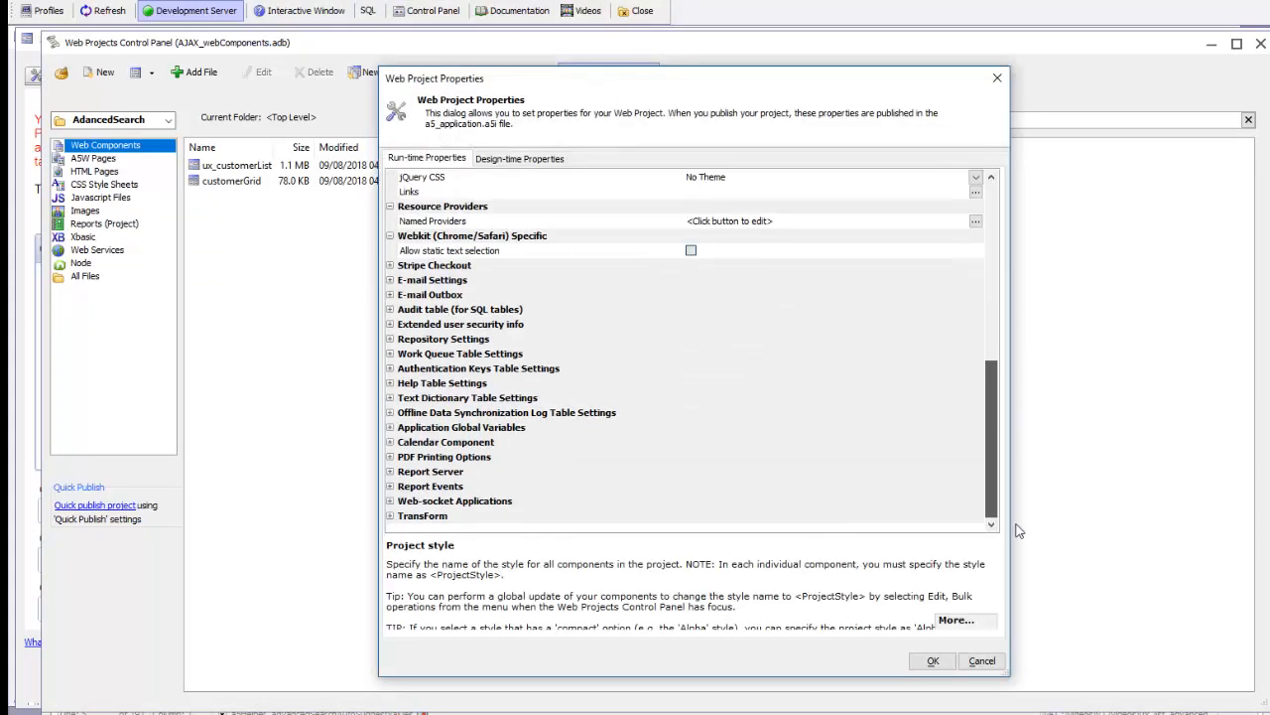
{"action": "left_click", "coordinate": [391, 340]}
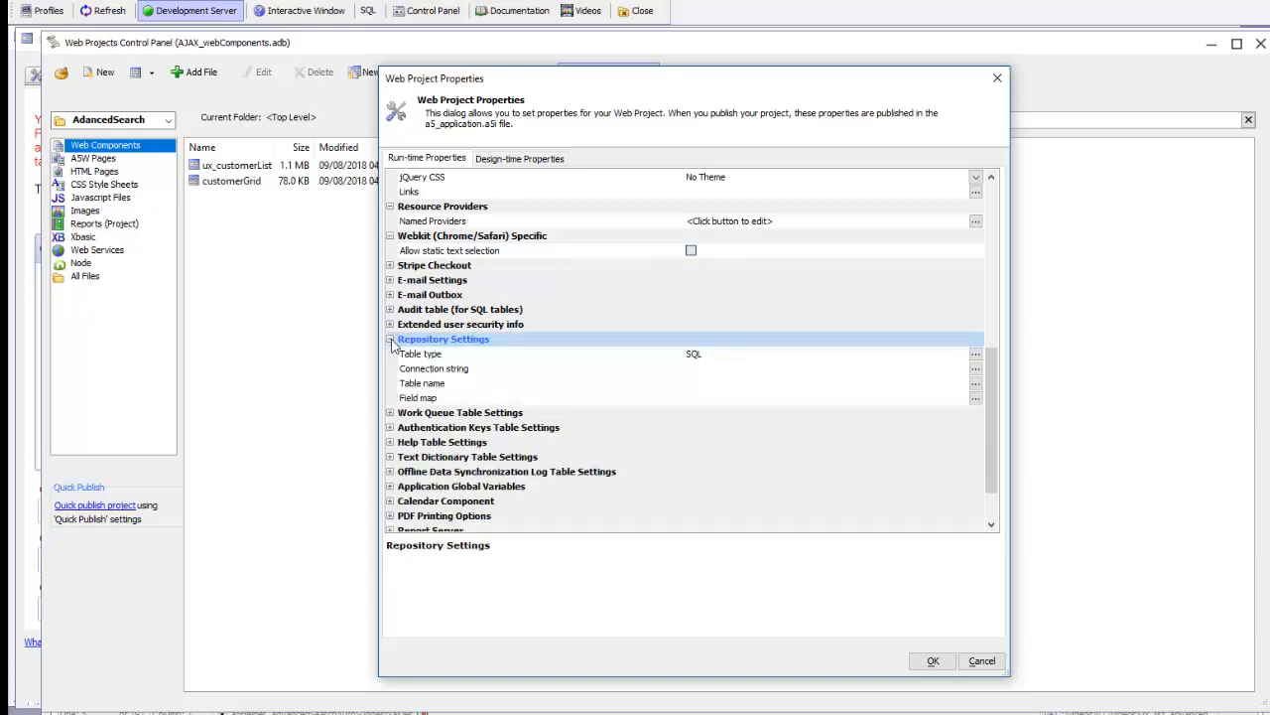
{"action": "double_click", "coordinate": [450, 370]}
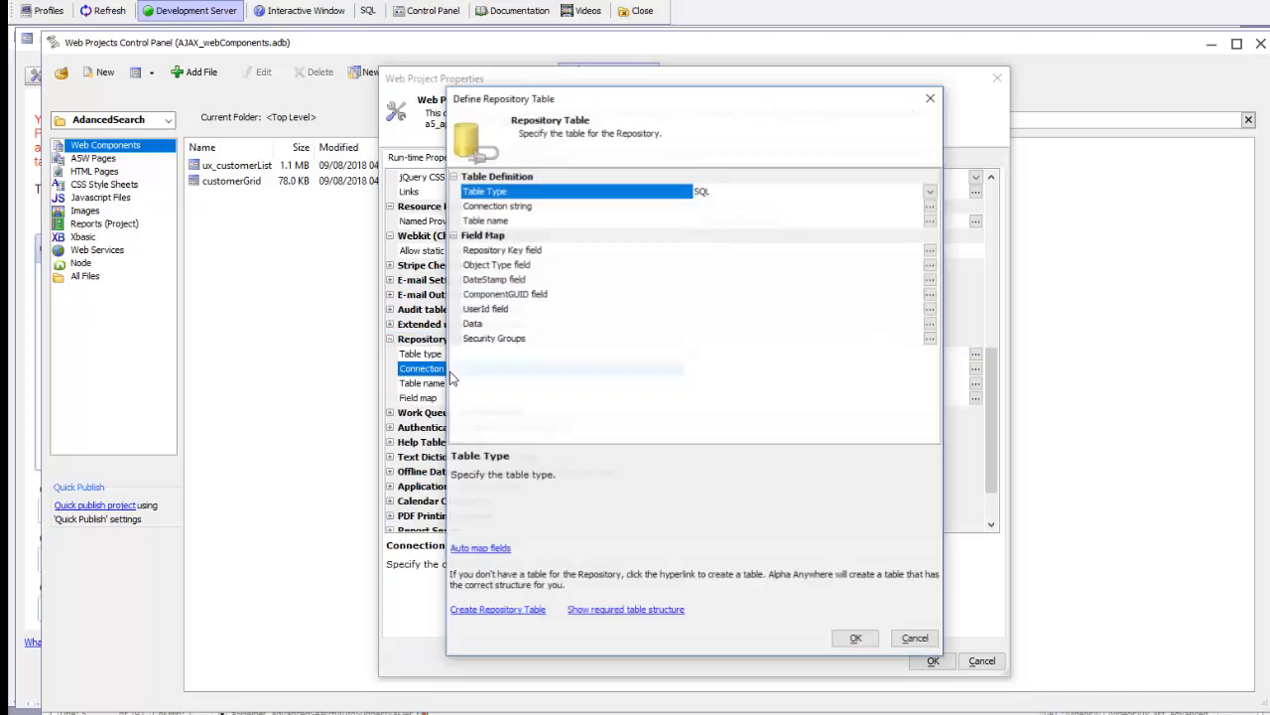
{"action": "left_click", "coordinate": [628, 207]}
{"action": "left_click", "coordinate": [931, 207]}
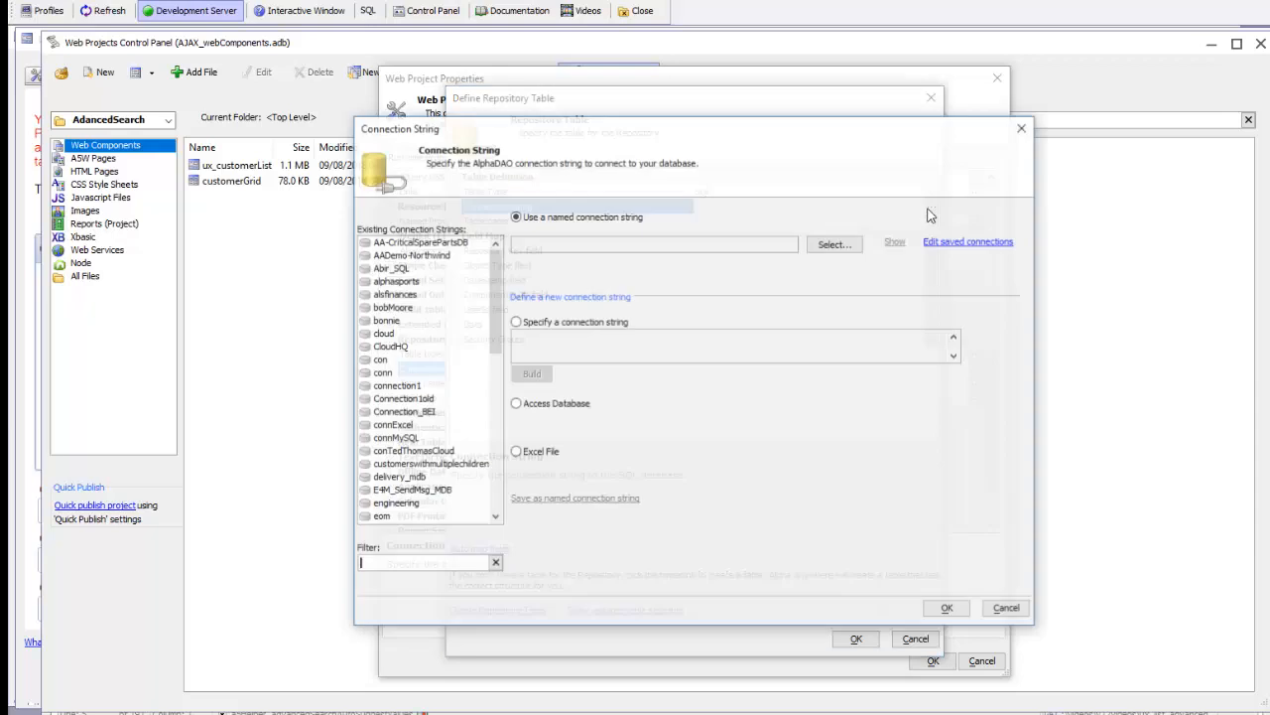
{"action": "left_click", "coordinate": [393, 505]}
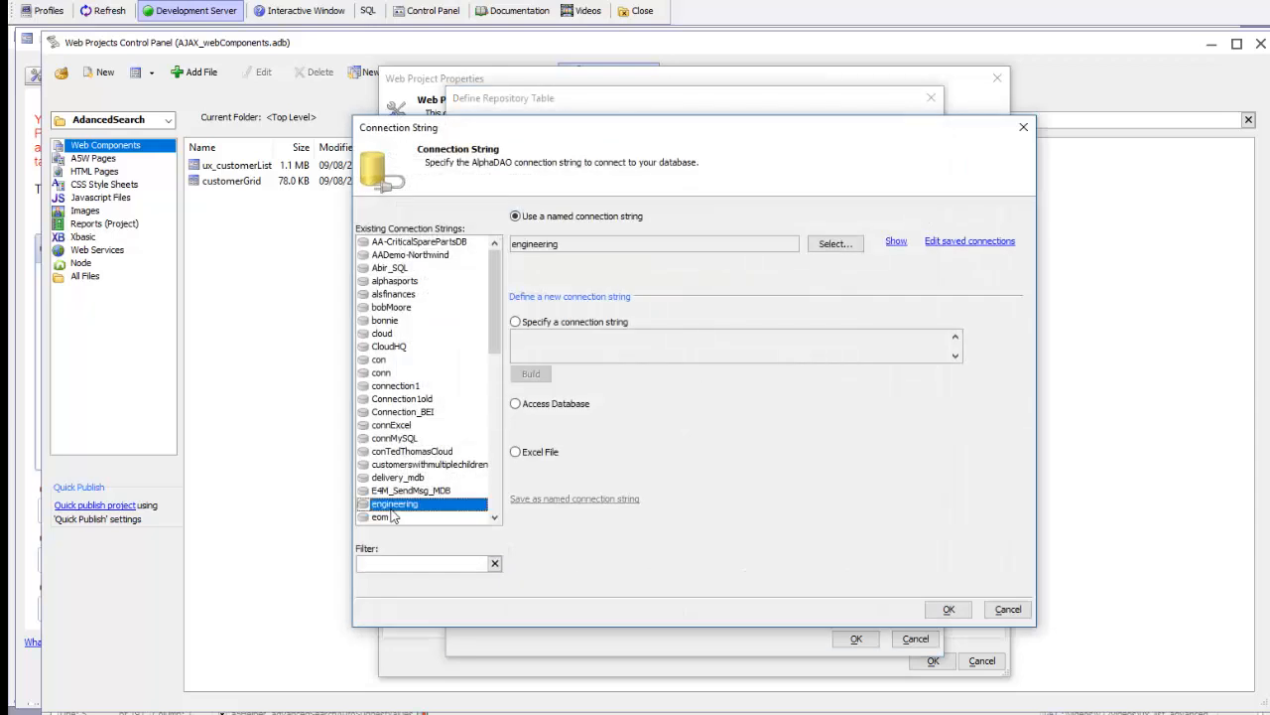
{"action": "key", "text": "n"}
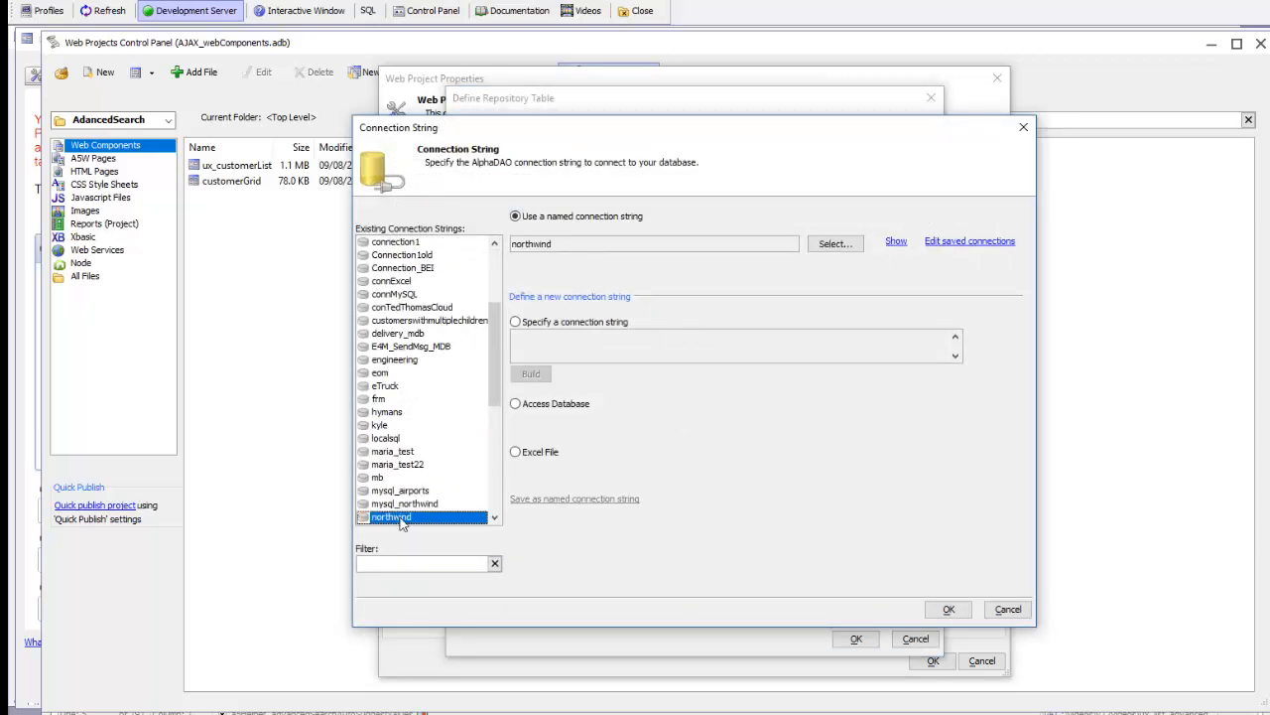
{"action": "left_click", "coordinate": [944, 609]}
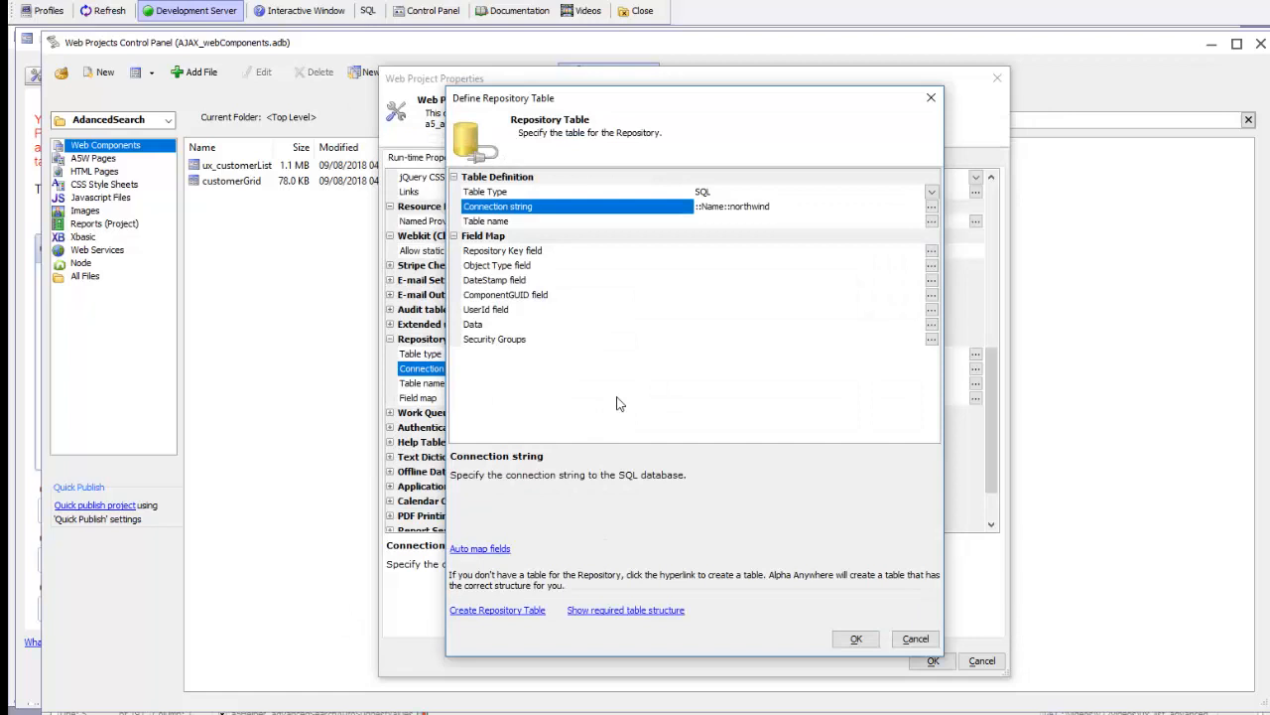
- Create a repository table named myrepo1 and save it in the web project's properties
{"action": "left_click", "coordinate": [505, 224]}
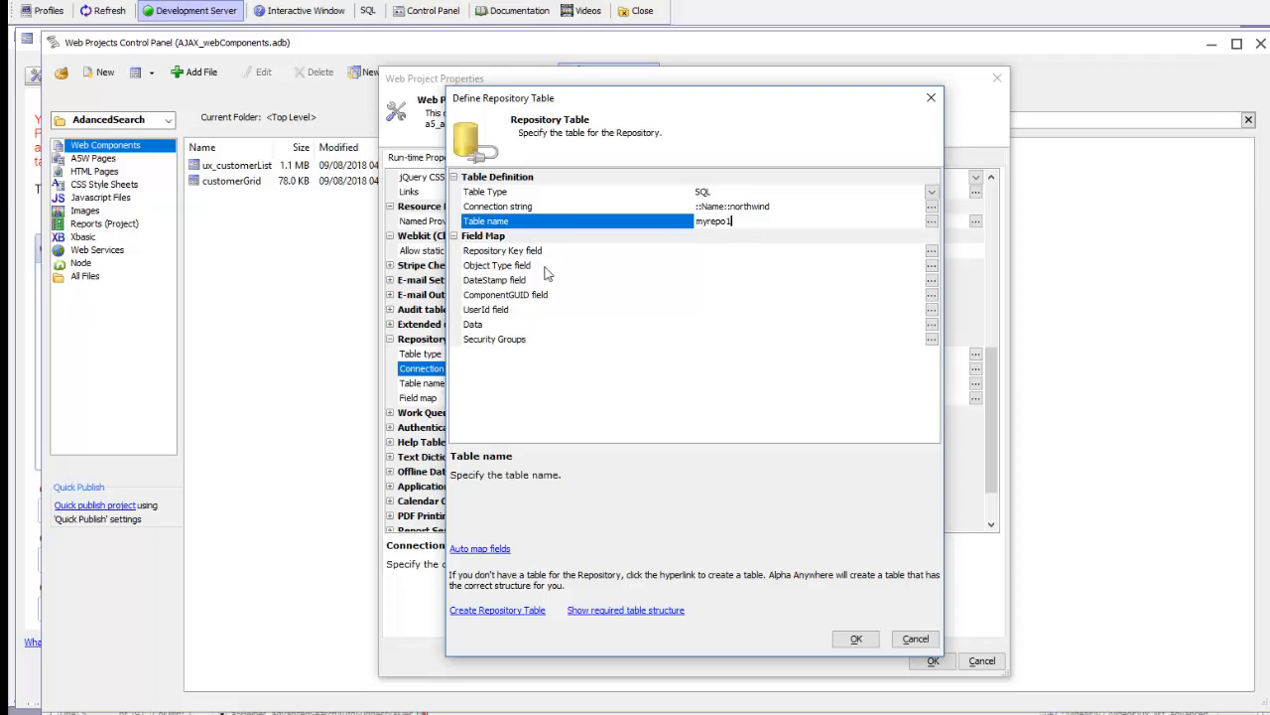
{"action": "left_click", "coordinate": [680, 223]}
{"action": "left_click", "coordinate": [476, 612]}
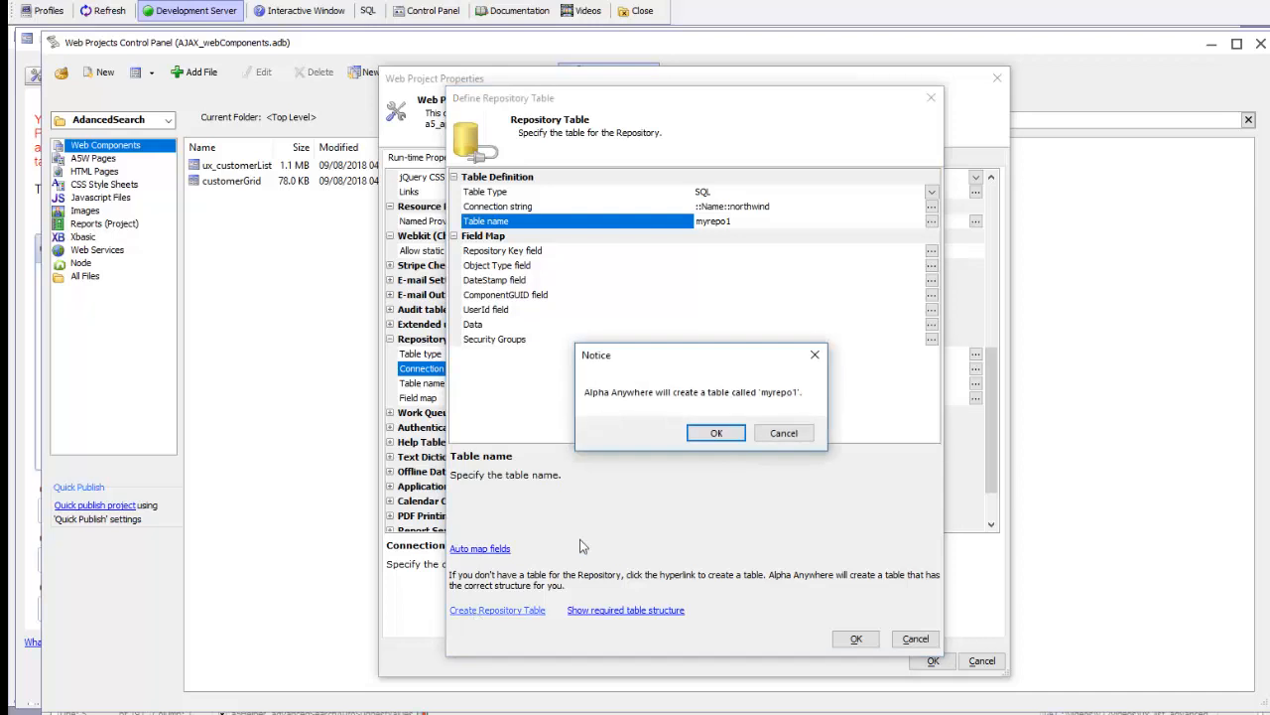
{"action": "left_click", "coordinate": [704, 440]}
{"action": "left_click", "coordinate": [731, 433]}
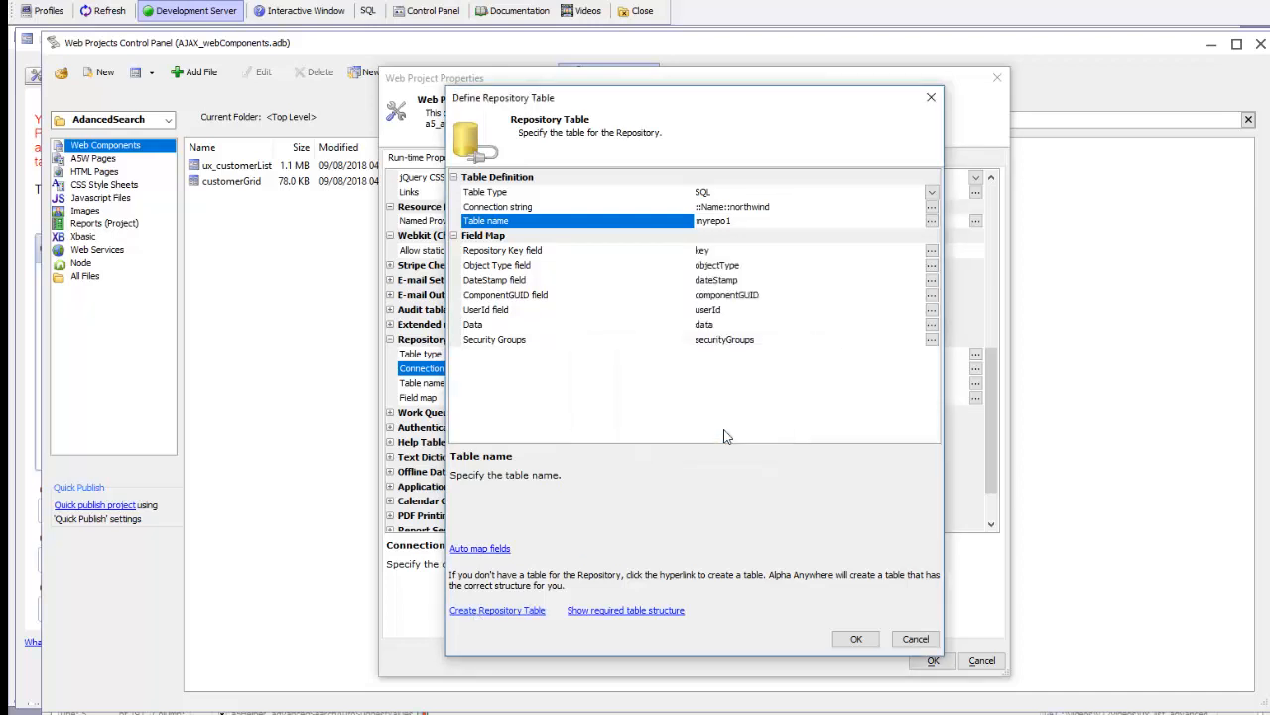
{"action": "left_click", "coordinate": [853, 641]}
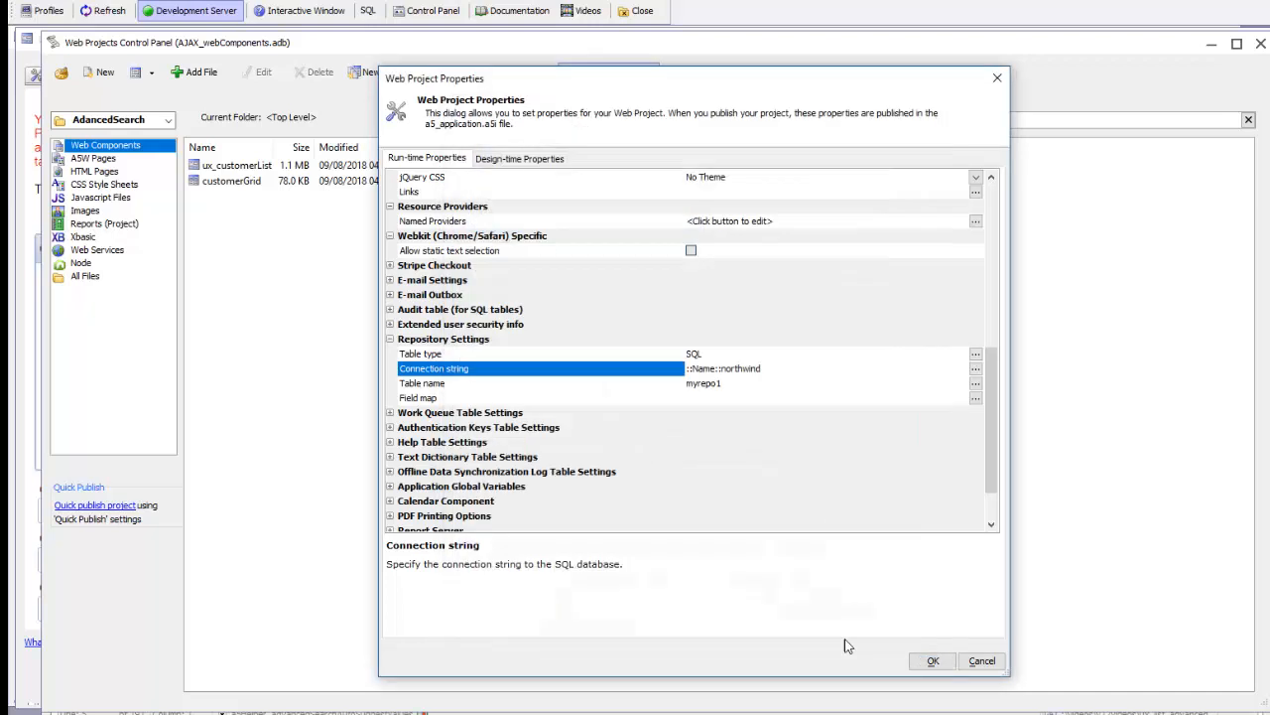
{"action": "left_click", "coordinate": [926, 663]}
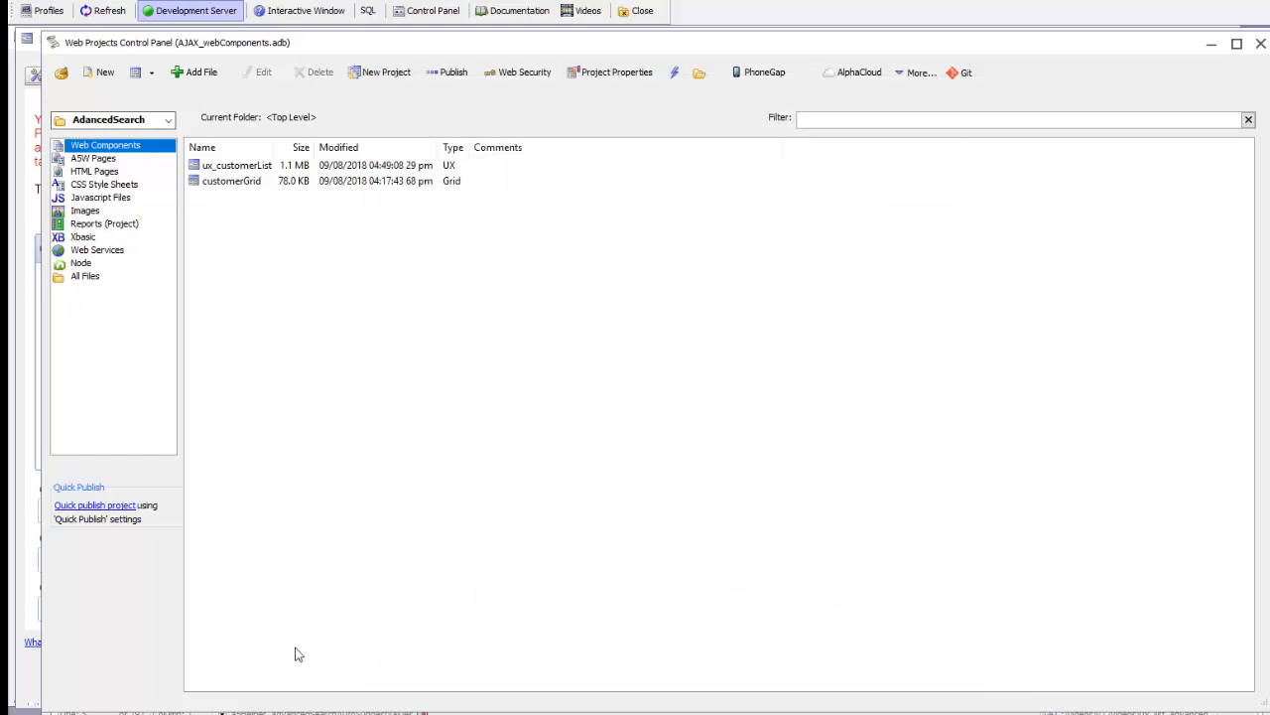
- Return to the UX component, refresh its working preview and check the list of saved queries
{"action": "left_click", "coordinate": [36, 502]}
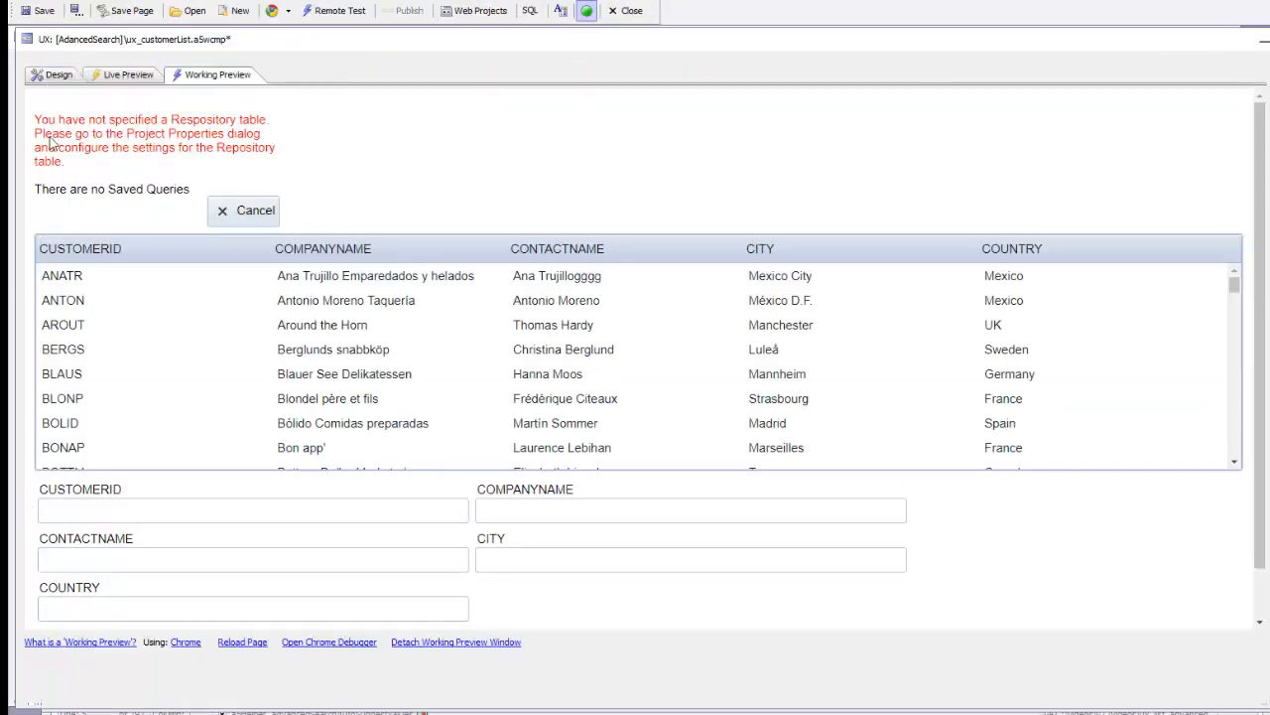
{"action": "left_click", "coordinate": [52, 75]}
{"action": "left_click", "coordinate": [196, 77]}
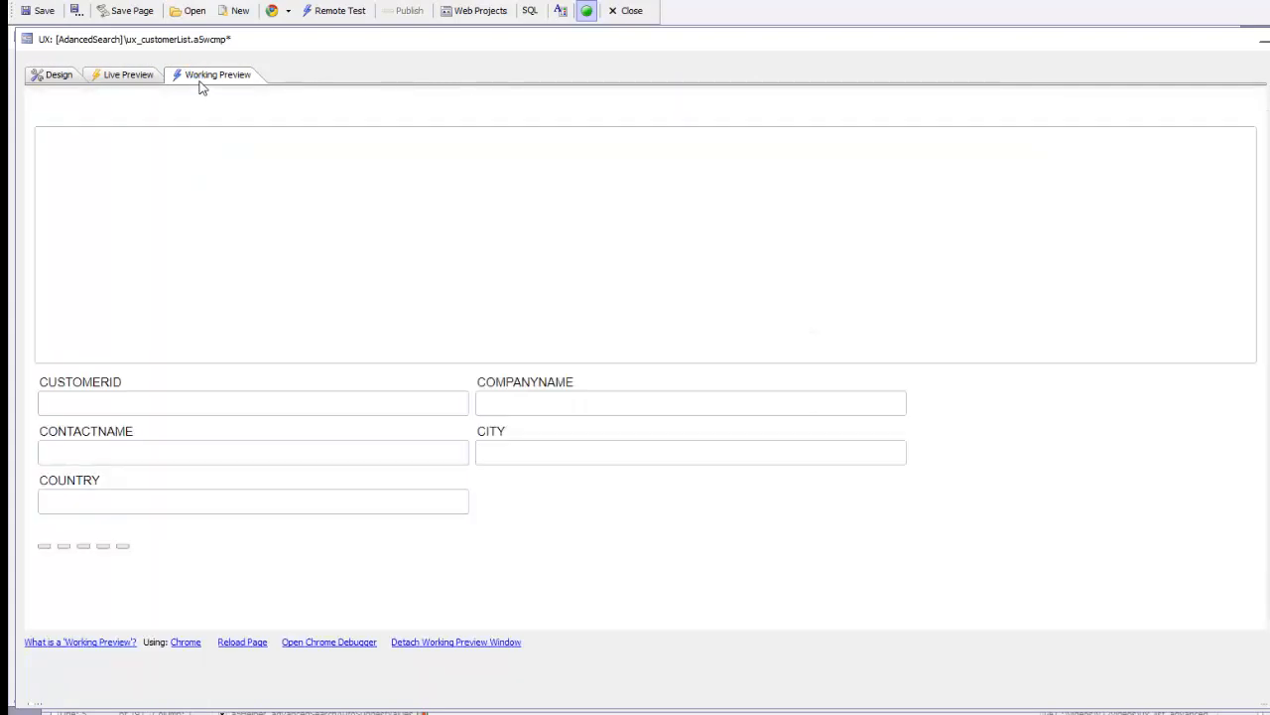
{"action": "left_click", "coordinate": [120, 177]}
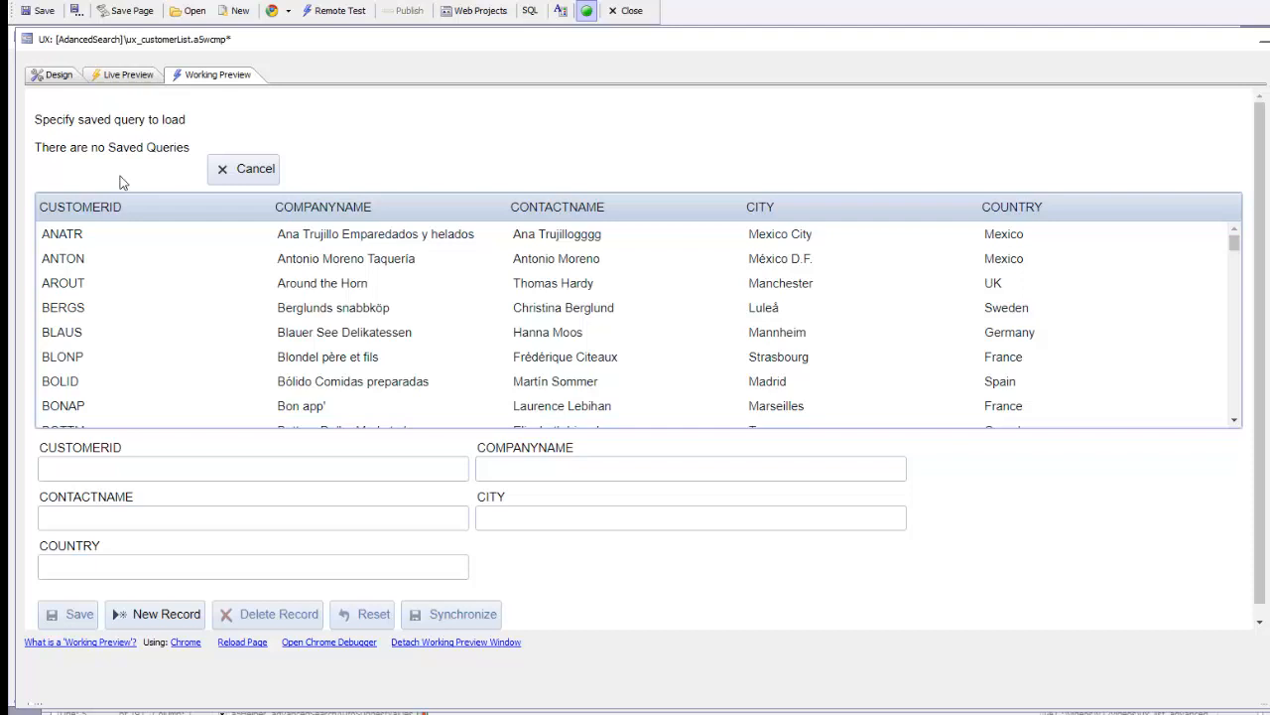
{"action": "left_click", "coordinate": [250, 170]}
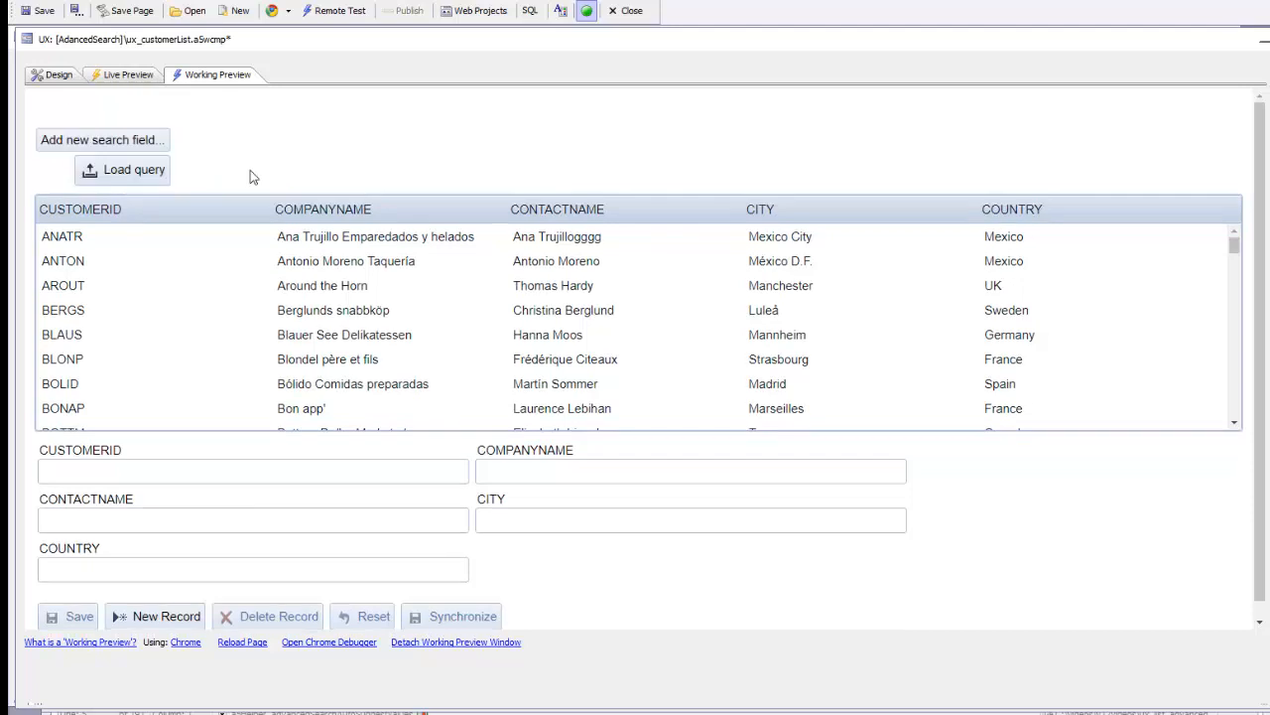
- Run a query with a CITY search field set to london OR a COUNTRY search field set to usa
{"action": "left_click", "coordinate": [99, 141]}
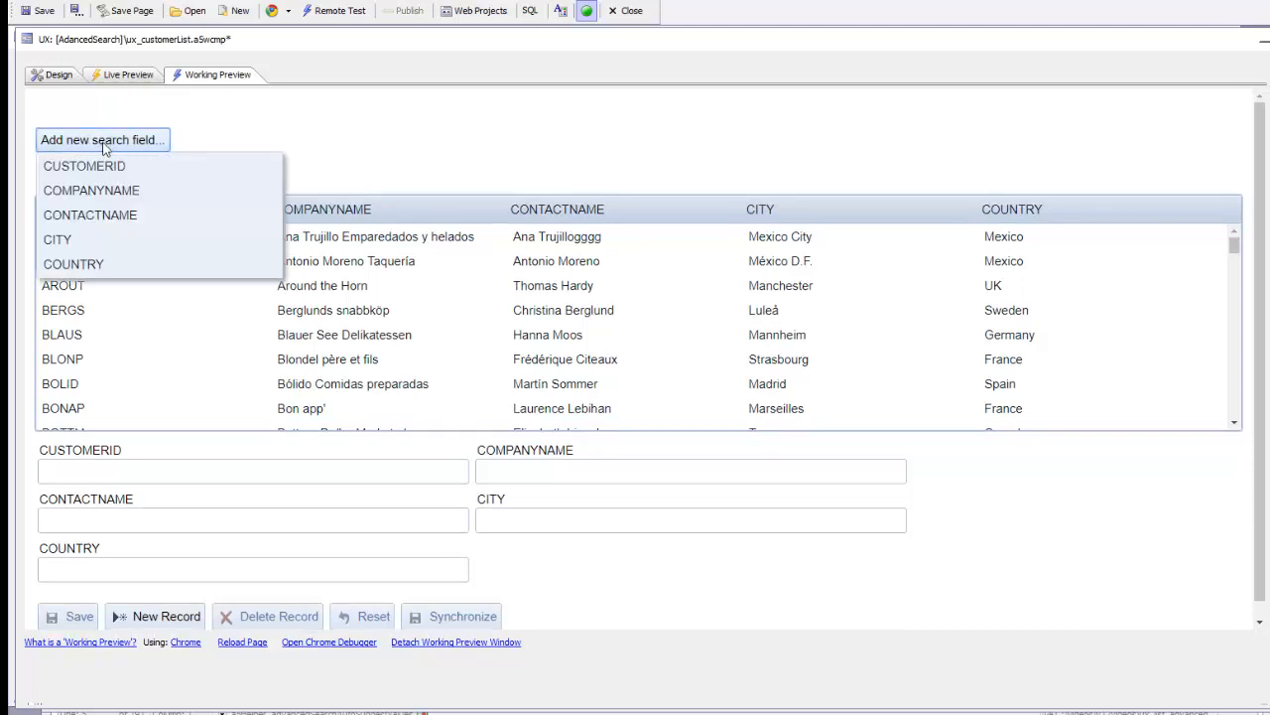
{"action": "left_click", "coordinate": [75, 240]}
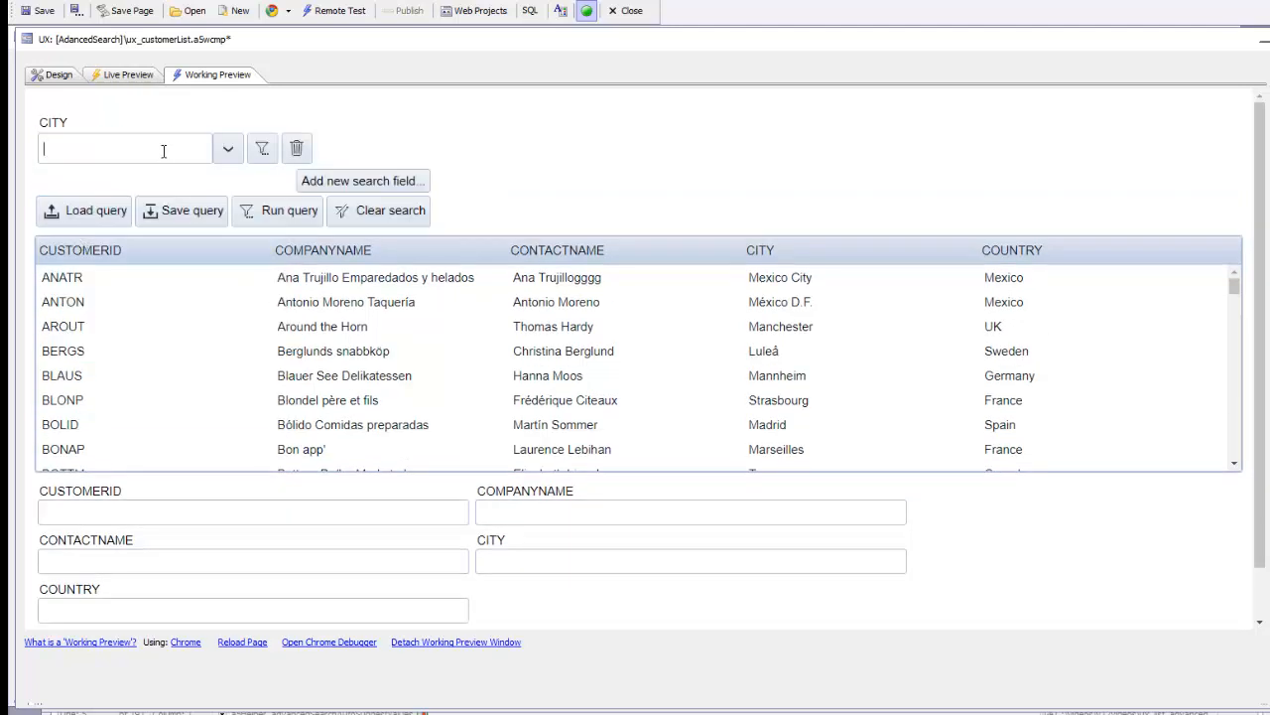
{"action": "type", "text": "london"}
{"action": "left_click", "coordinate": [333, 181]}
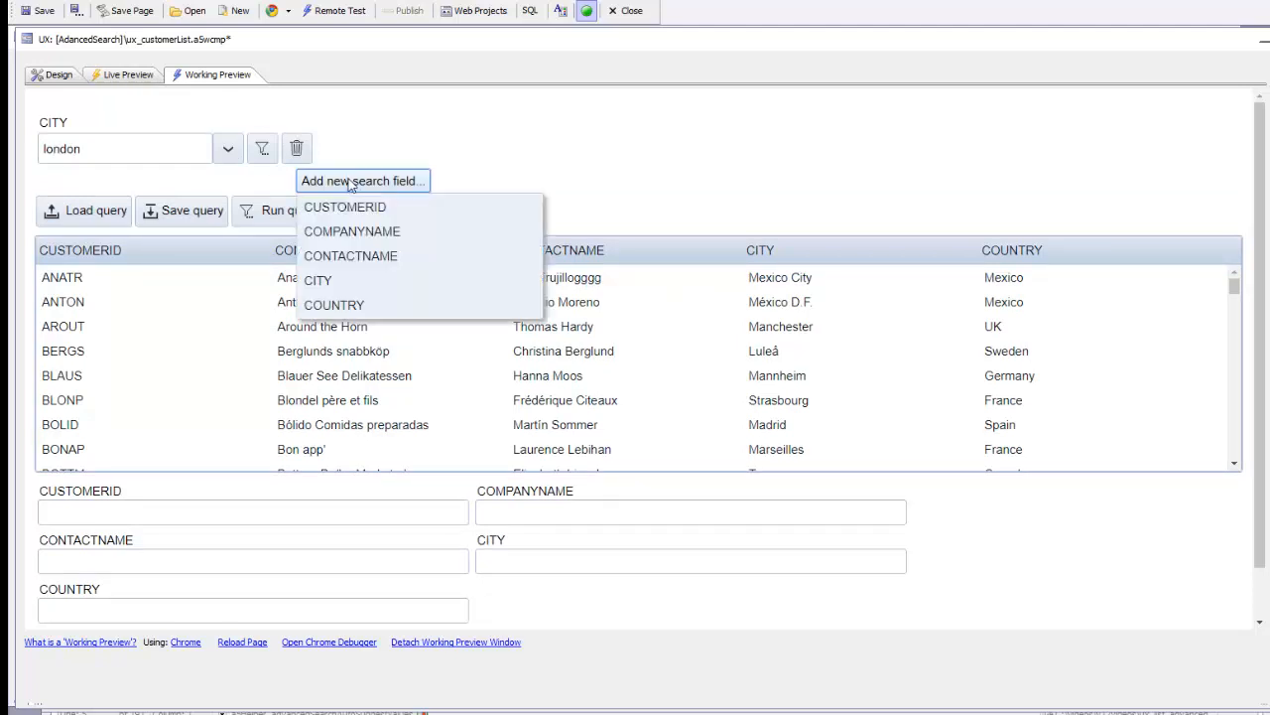
{"action": "left_click", "coordinate": [334, 305]}
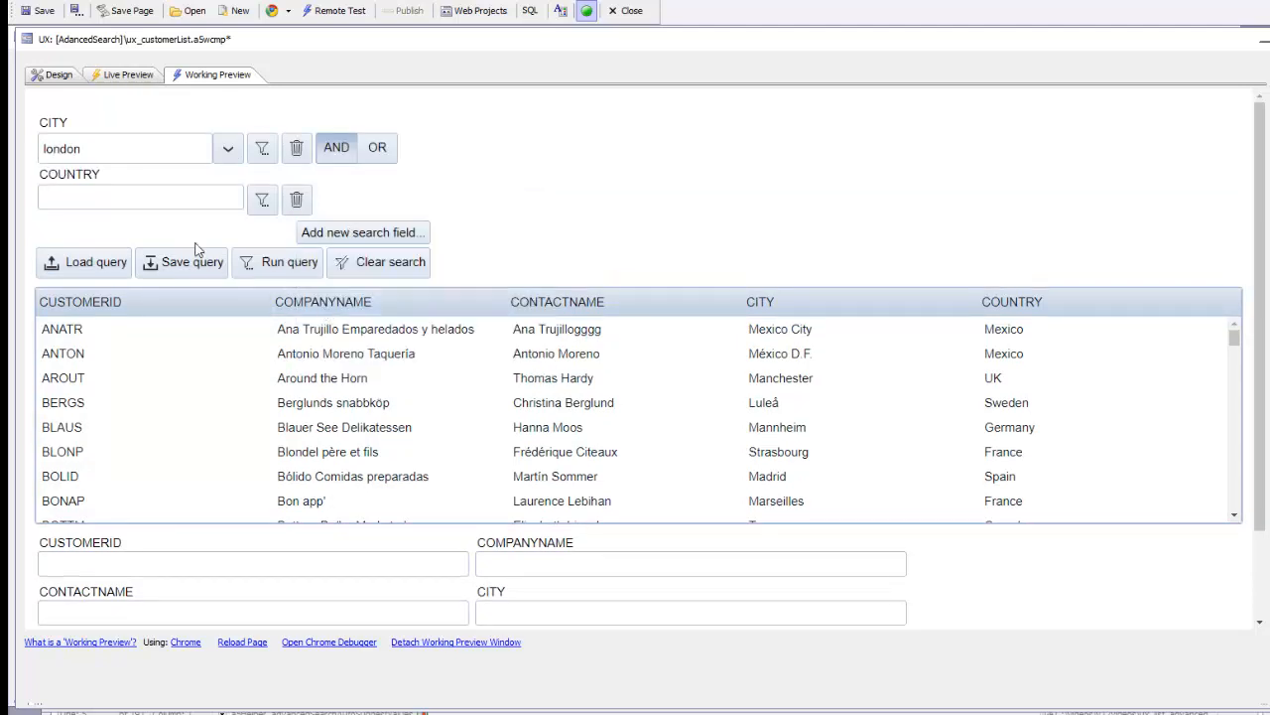
{"action": "left_click", "coordinate": [117, 203]}
{"action": "type", "text": "usa"}
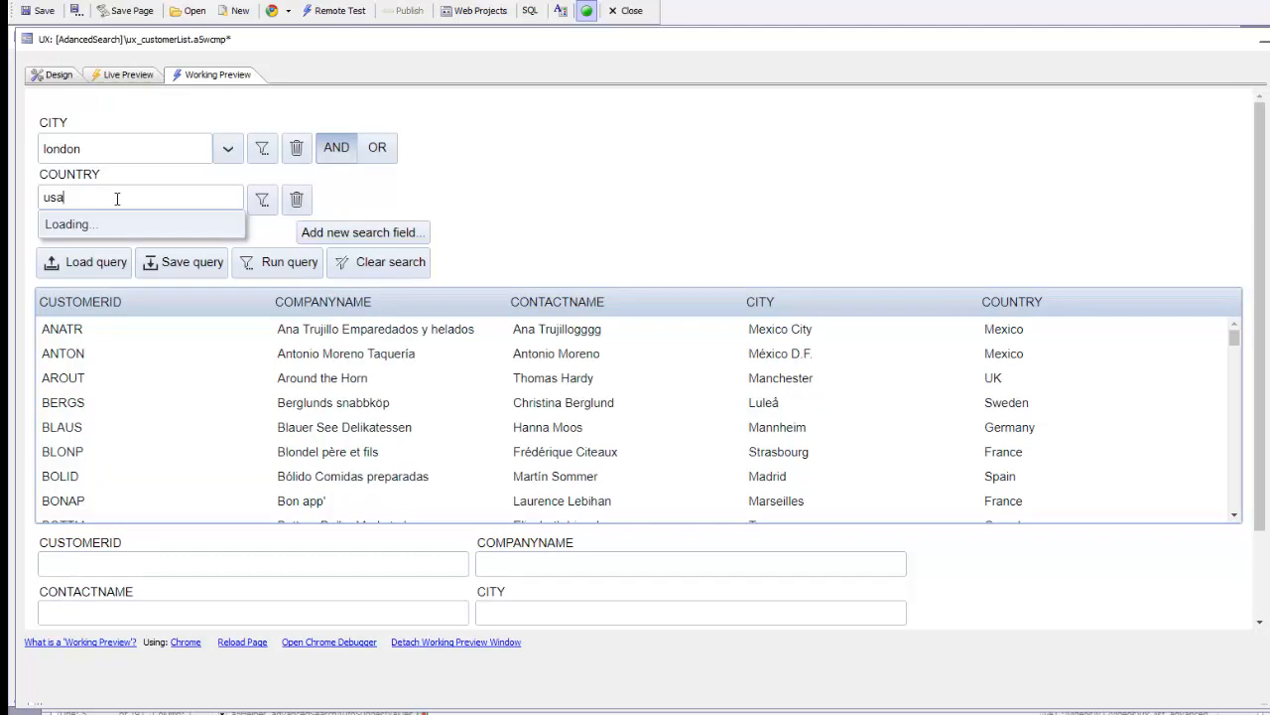
{"action": "left_click", "coordinate": [35, 220]}
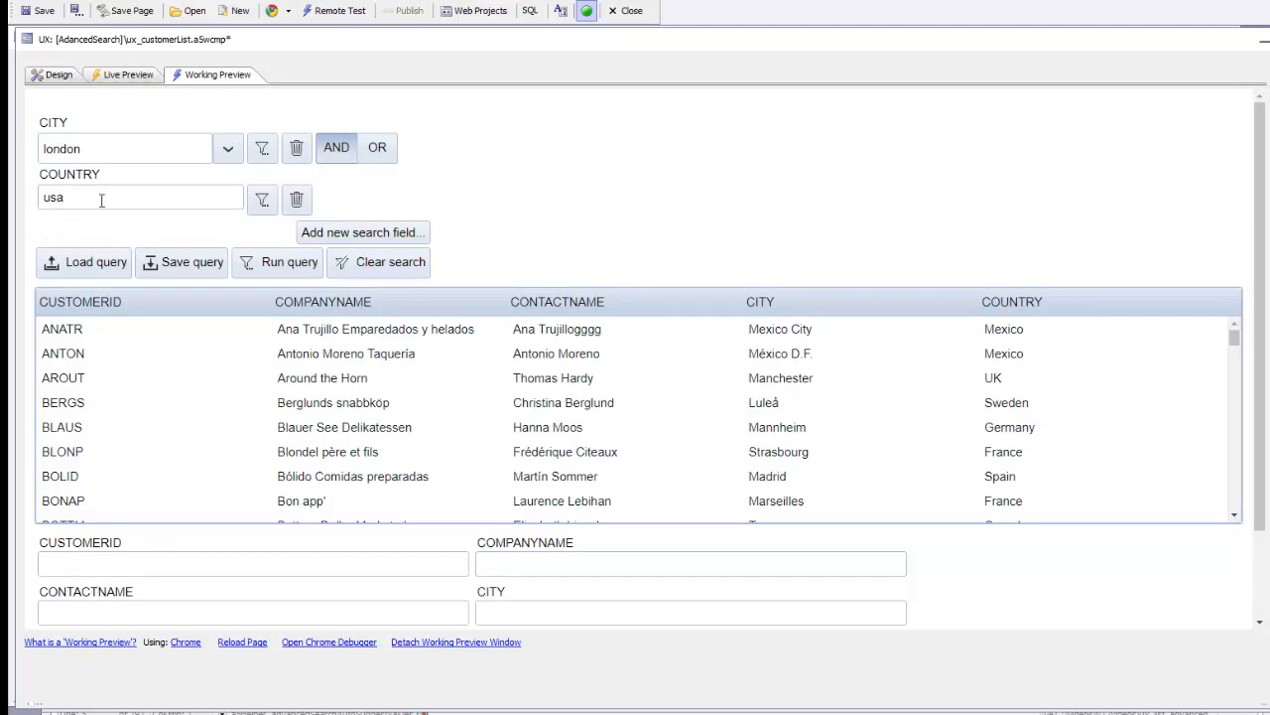
{"action": "left_click", "coordinate": [388, 148]}
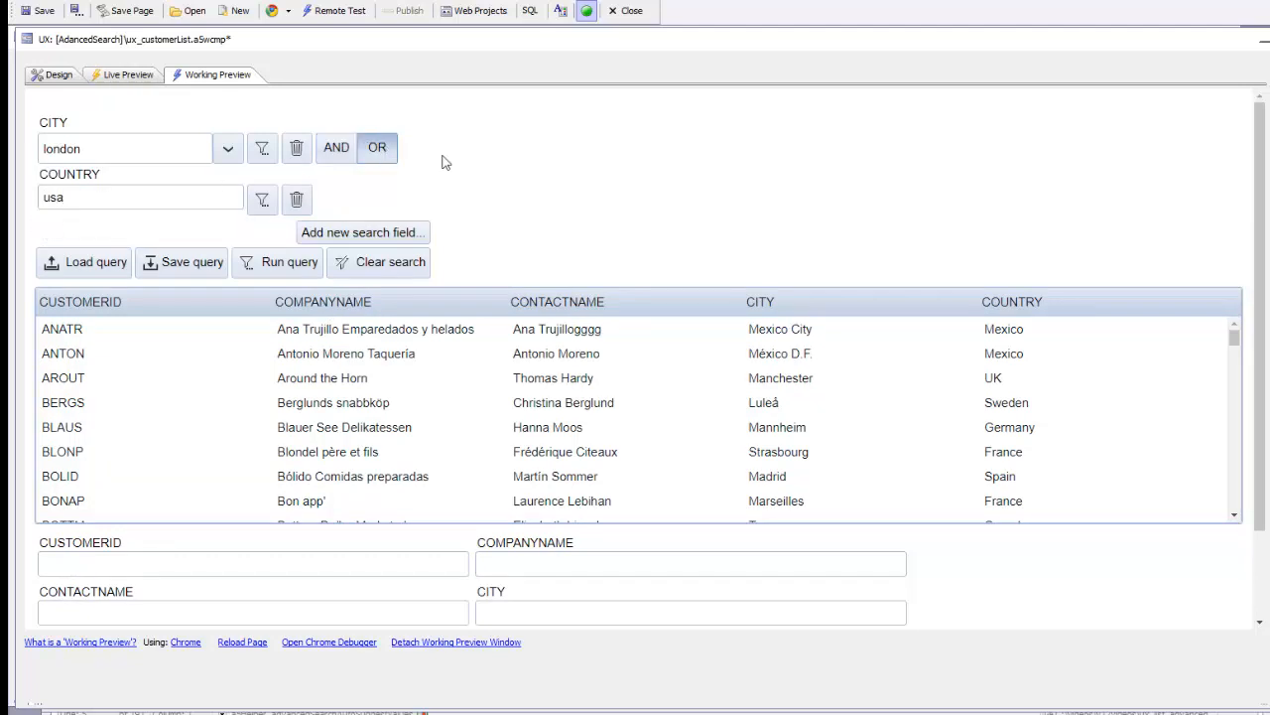
{"action": "left_click", "coordinate": [270, 268]}
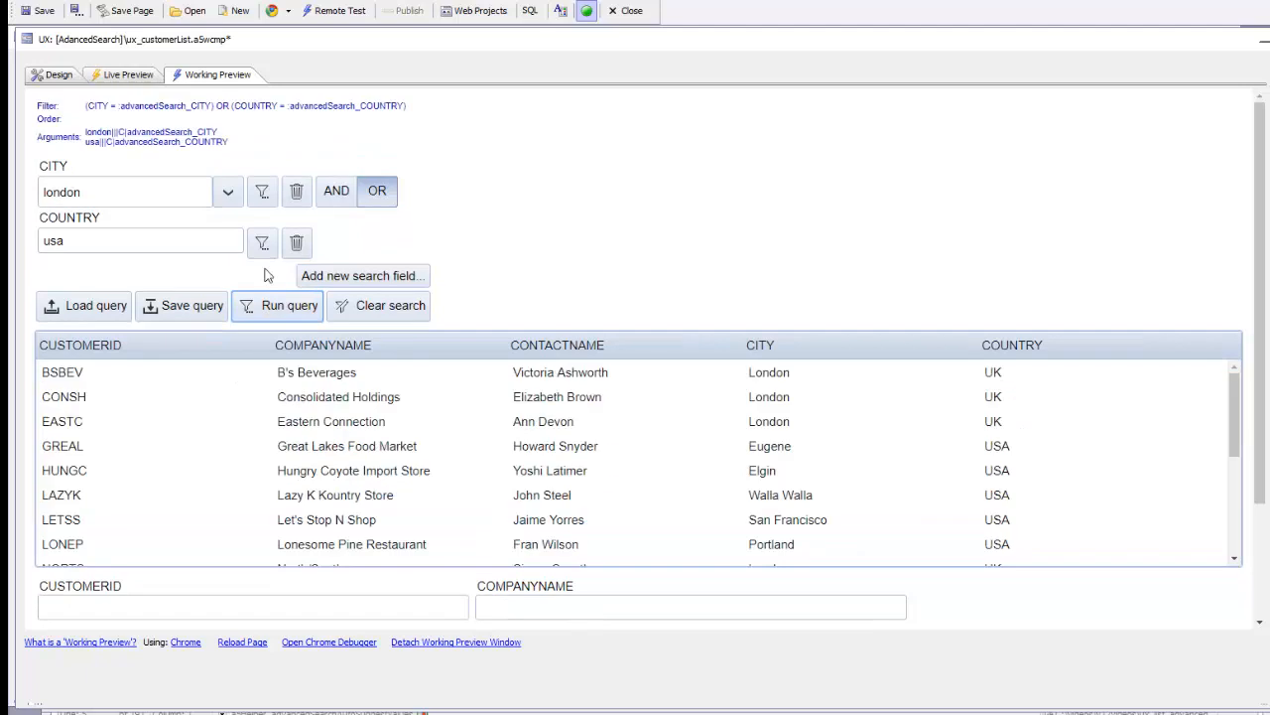
- Save the current query under the name "query1"
{"action": "left_click", "coordinate": [181, 306]}
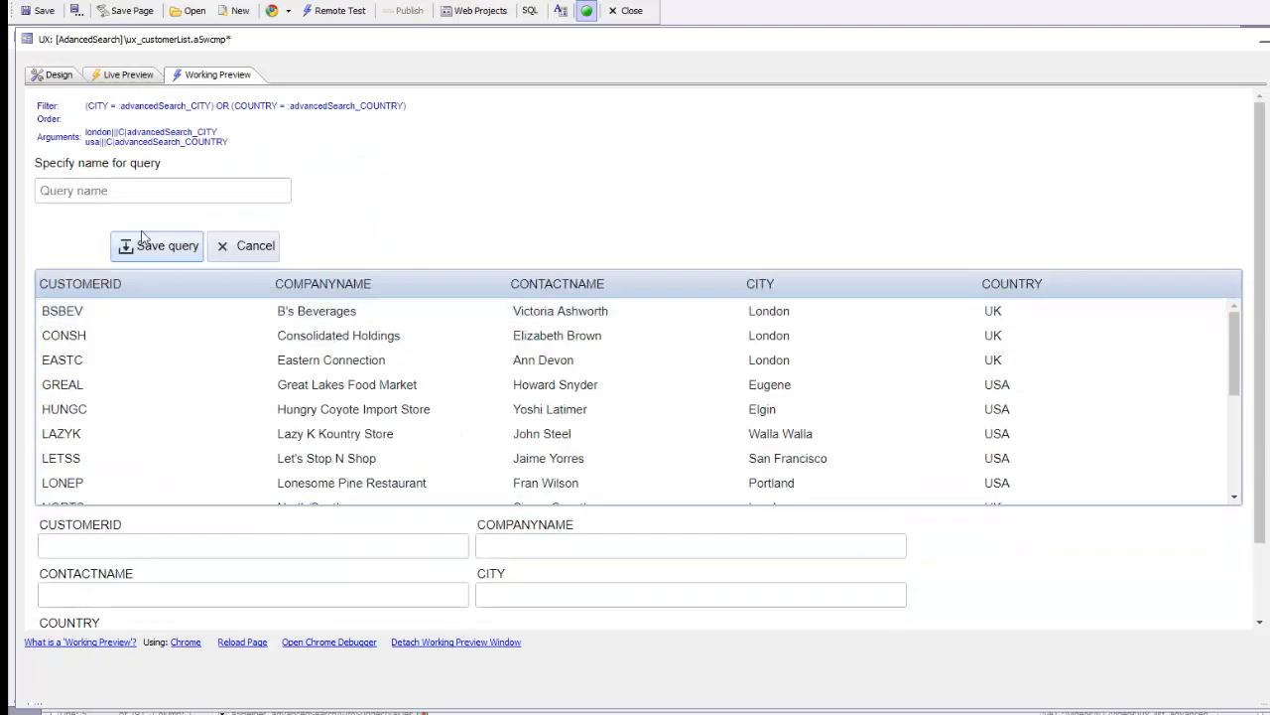
{"action": "left_click", "coordinate": [123, 193]}
{"action": "type", "text": "query1"}
{"action": "left_click", "coordinate": [155, 248]}
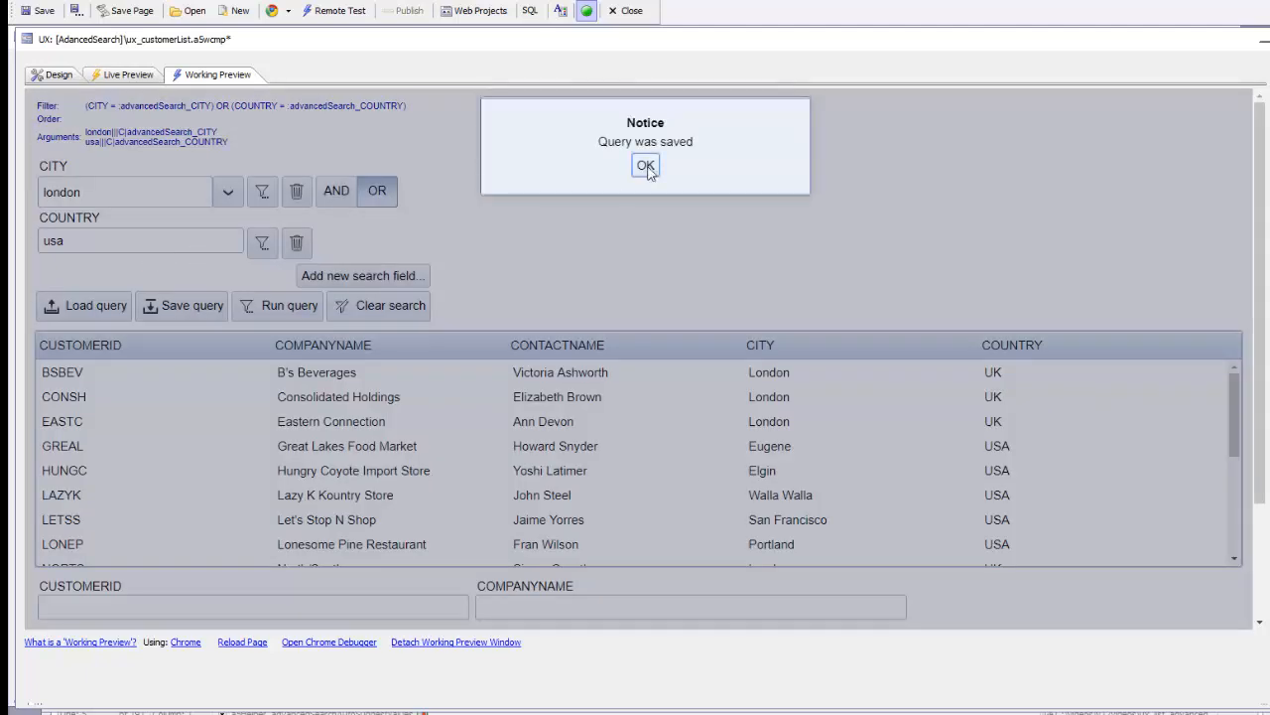
{"action": "left_click", "coordinate": [645, 165]}
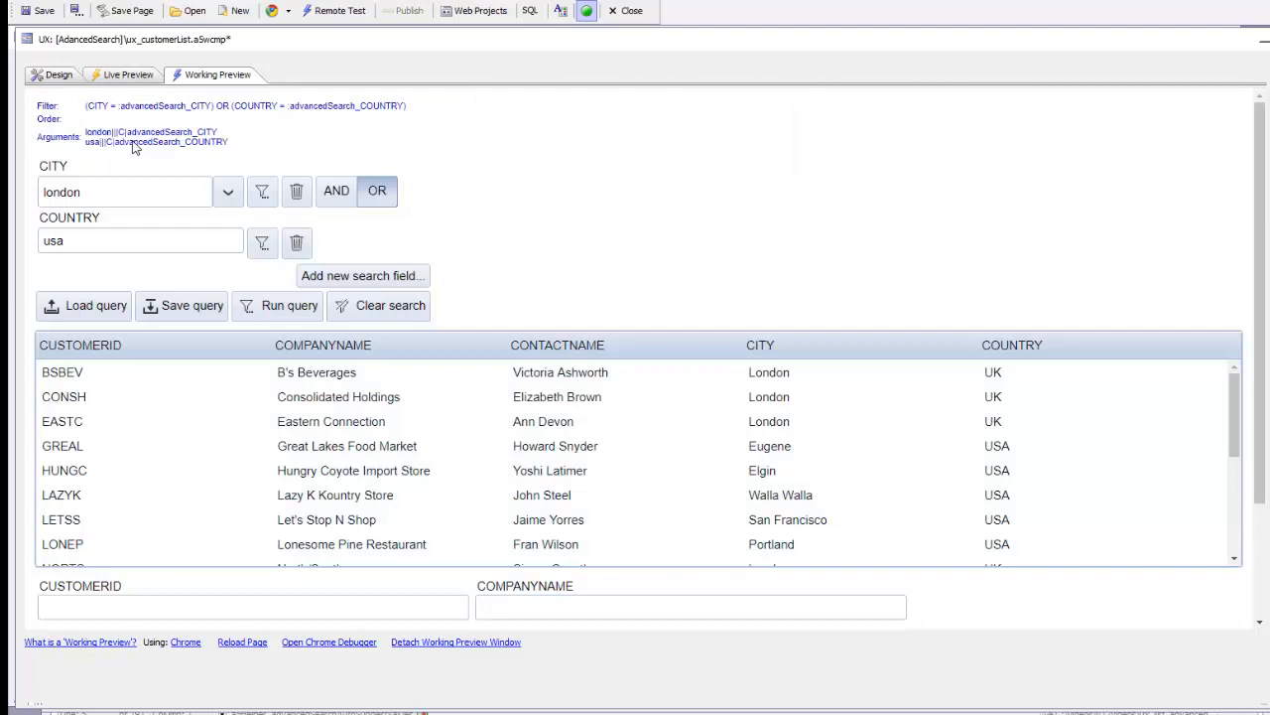
- Refresh the working preview, load the saved query "query1" and run it
{"action": "left_click", "coordinate": [52, 74]}
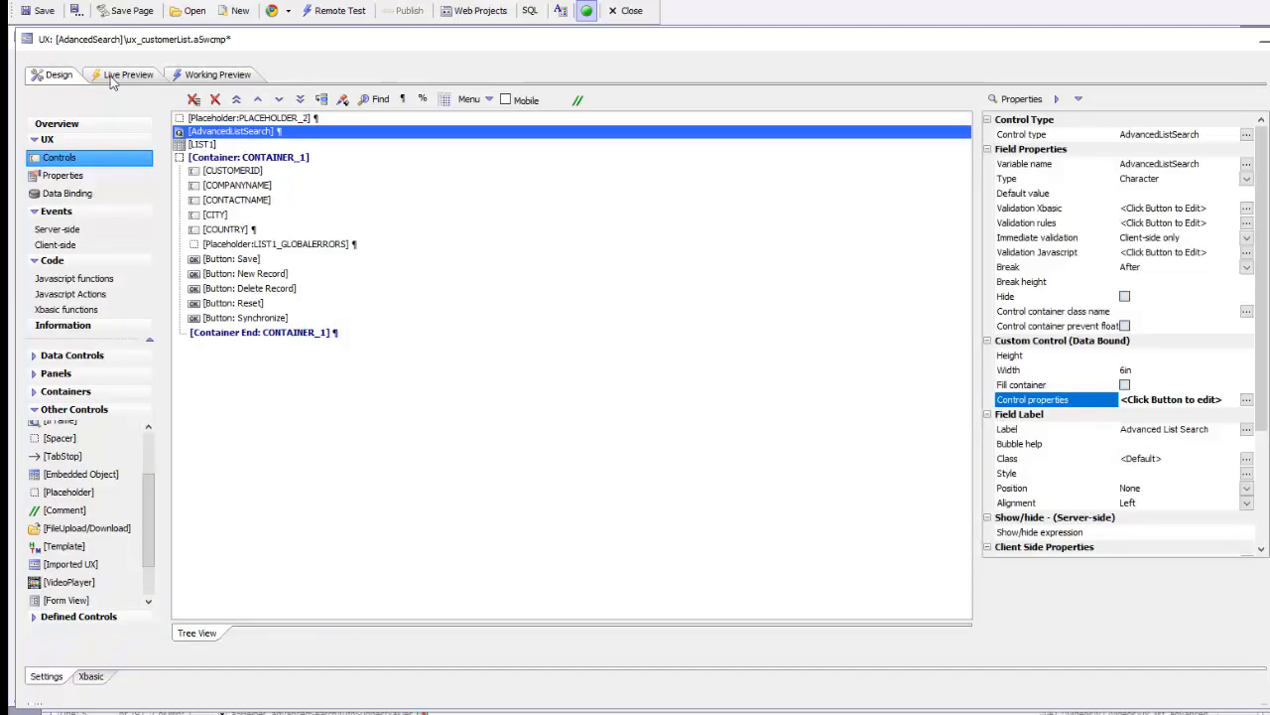
{"action": "left_click", "coordinate": [208, 76]}
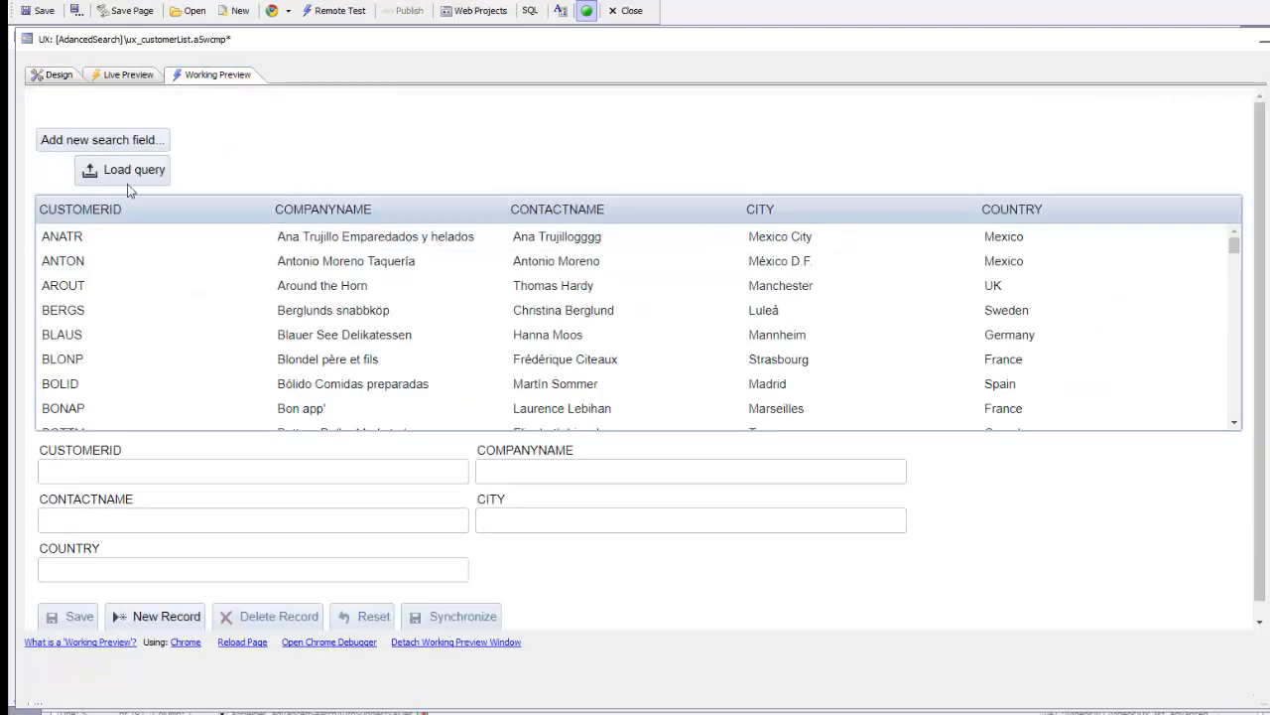
{"action": "left_click", "coordinate": [133, 171]}
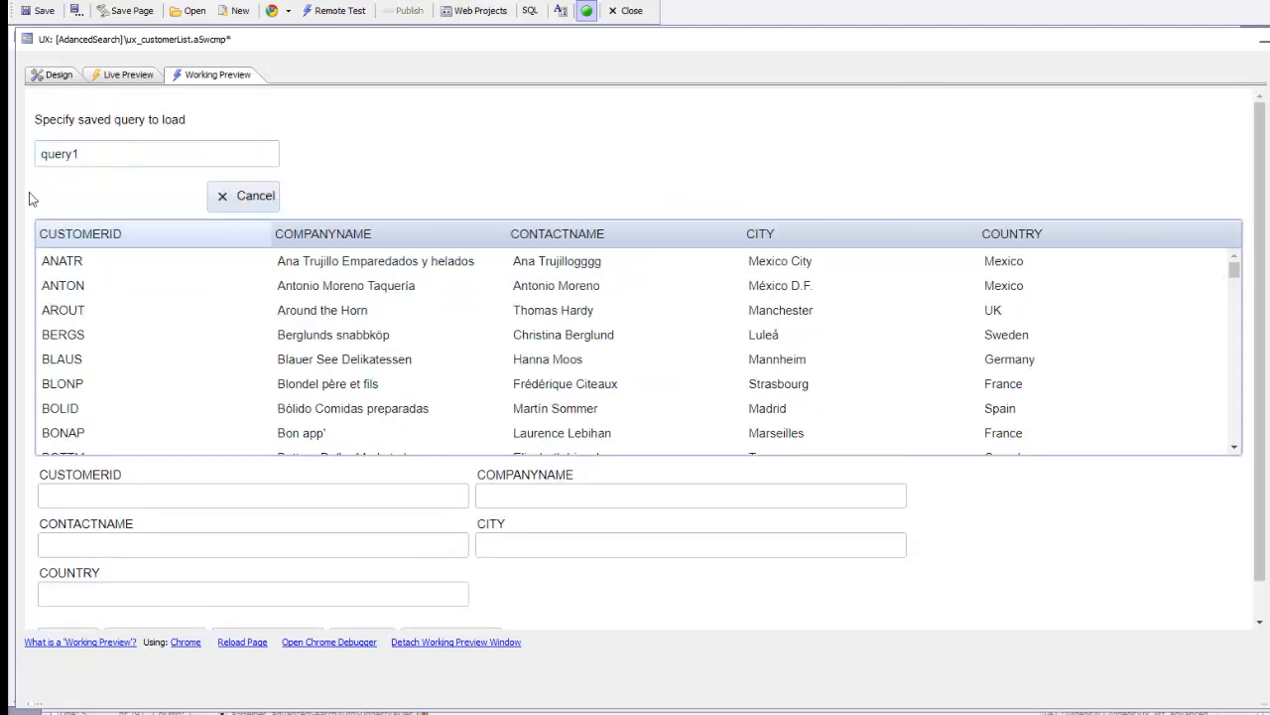
{"action": "left_click", "coordinate": [85, 153]}
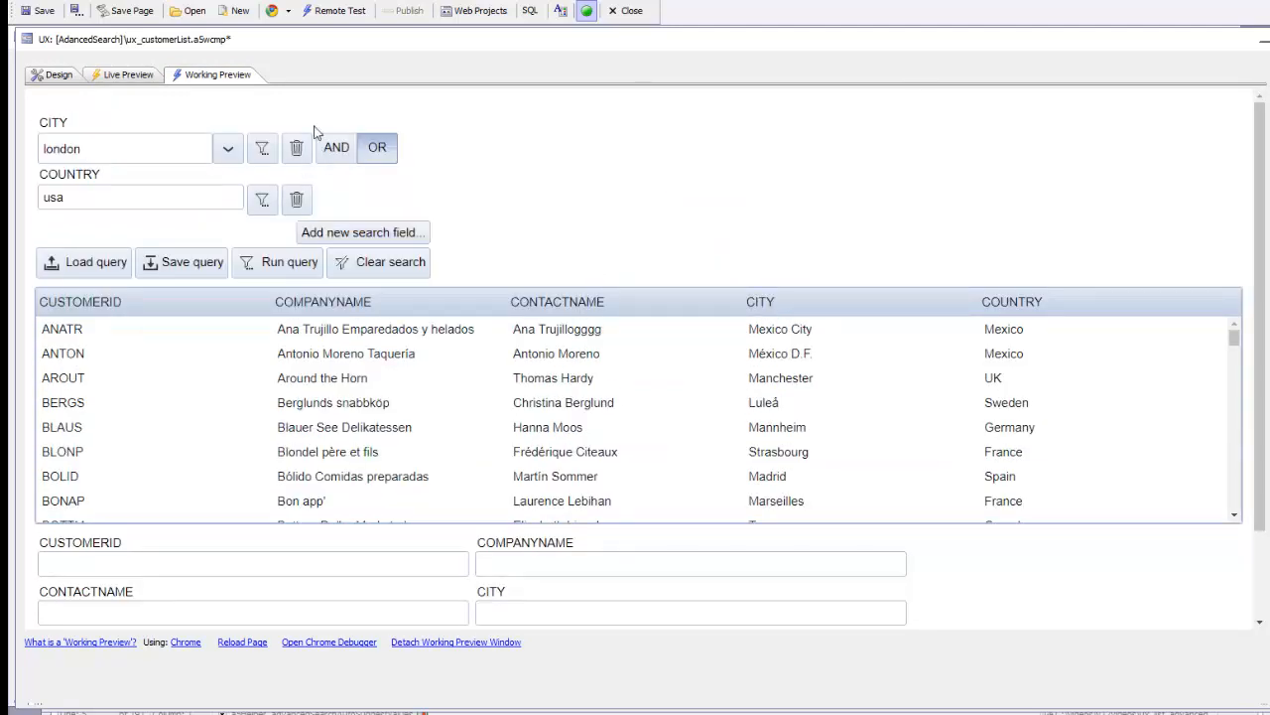
{"action": "left_click", "coordinate": [284, 266]}
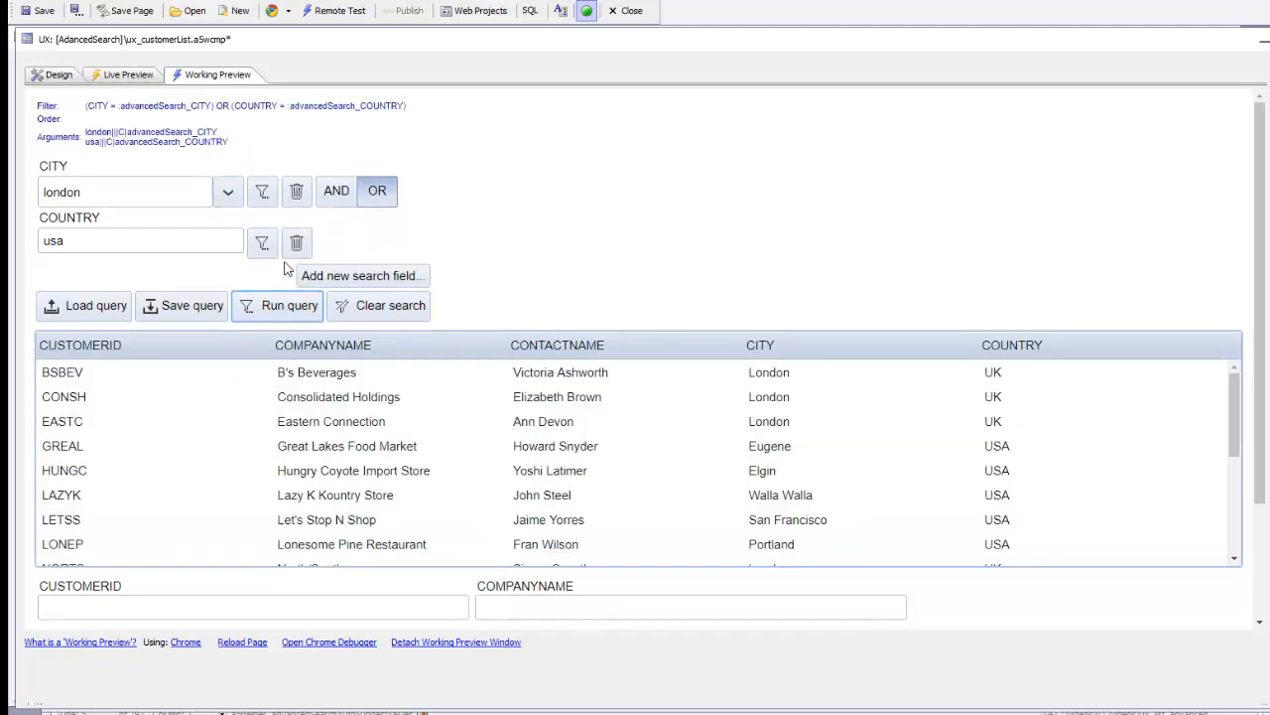